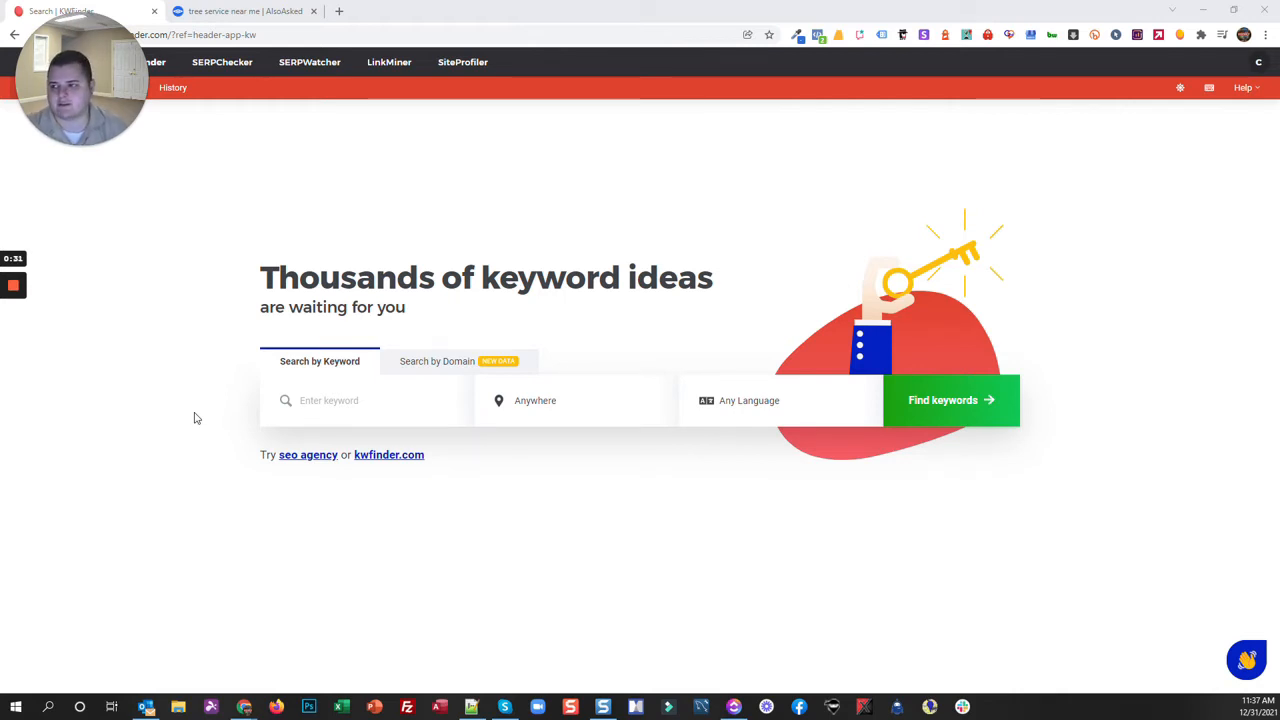
Enter the keyword "tree removal service near me" and set the search location to Athens, Georgia, United States
{"action": "left_click", "coordinate": [343, 388]}
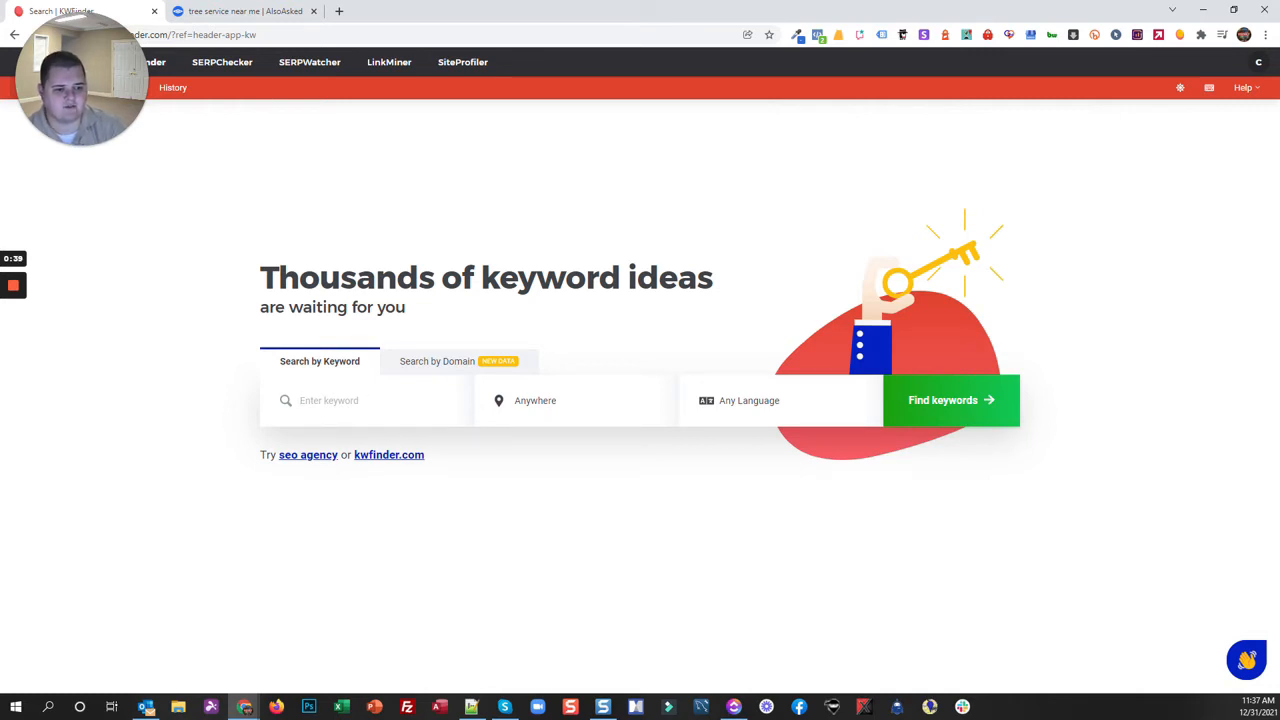
{"action": "type", "text": "tree removal service near me"}
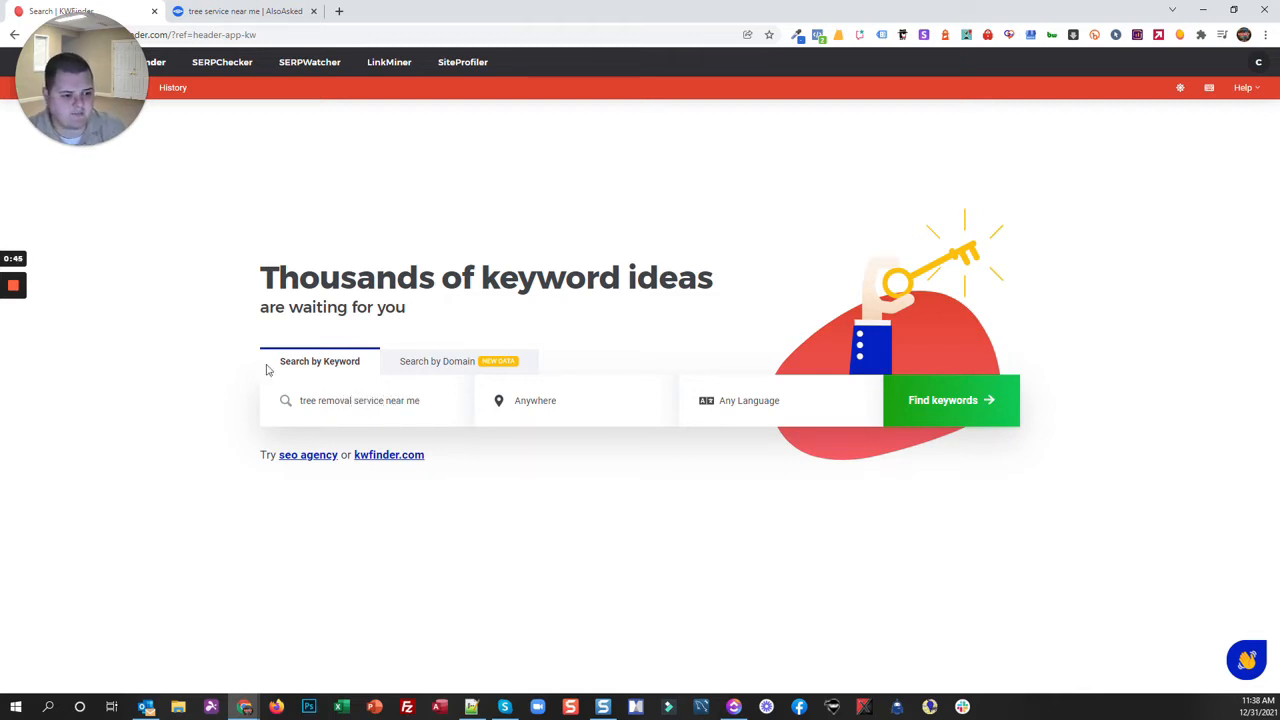
{"action": "left_click", "coordinate": [555, 410]}
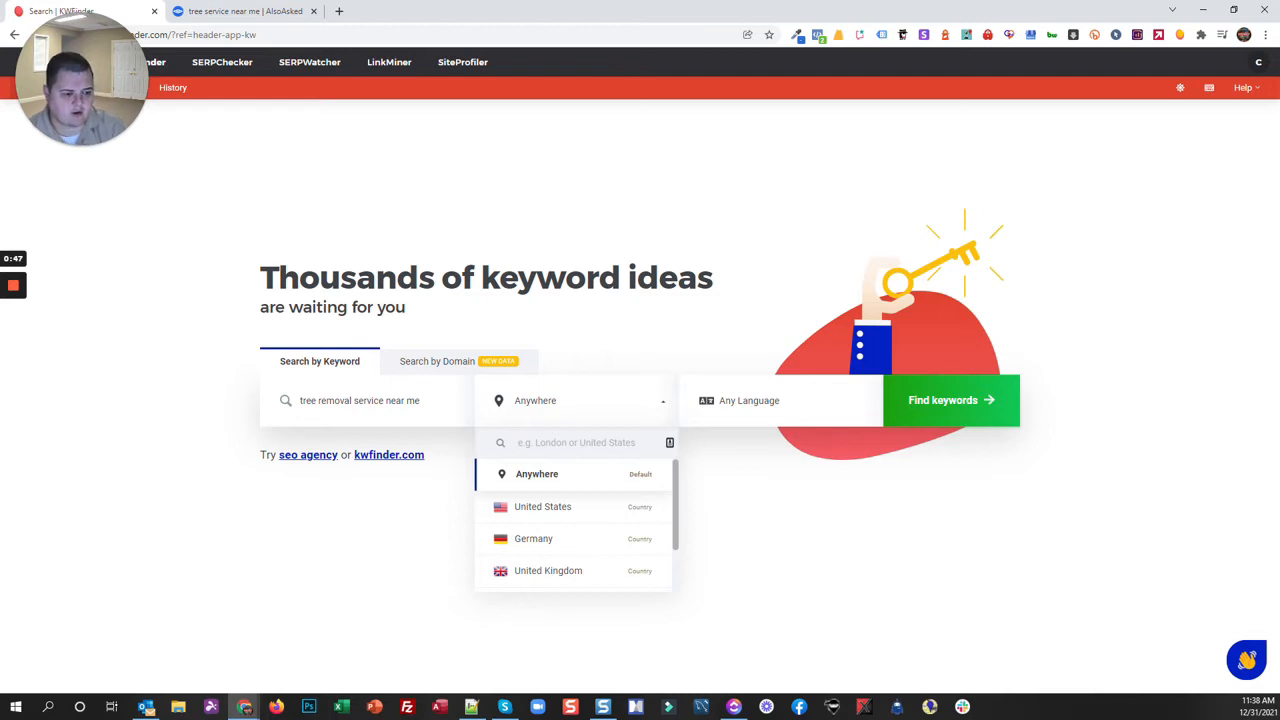
{"action": "type", "text": "athens"}
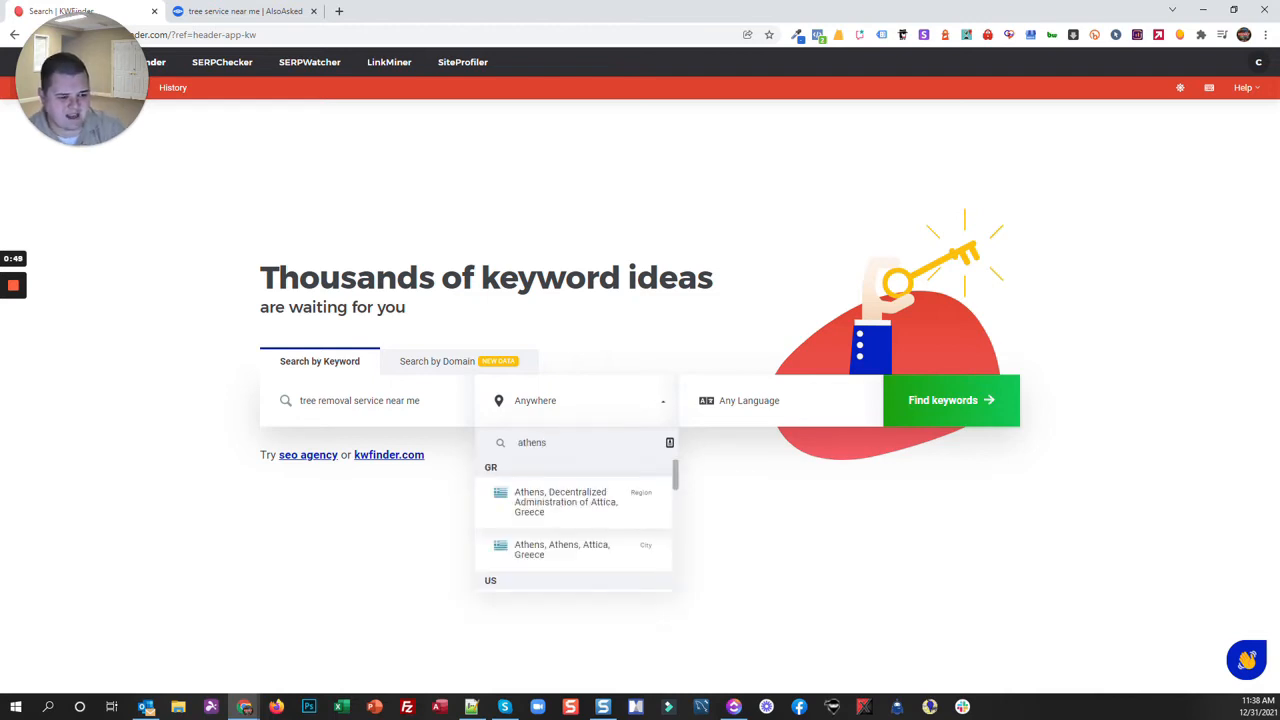
{"action": "scroll", "coordinate": [594, 525], "scroll_direction": "down", "scroll_amount": 4}
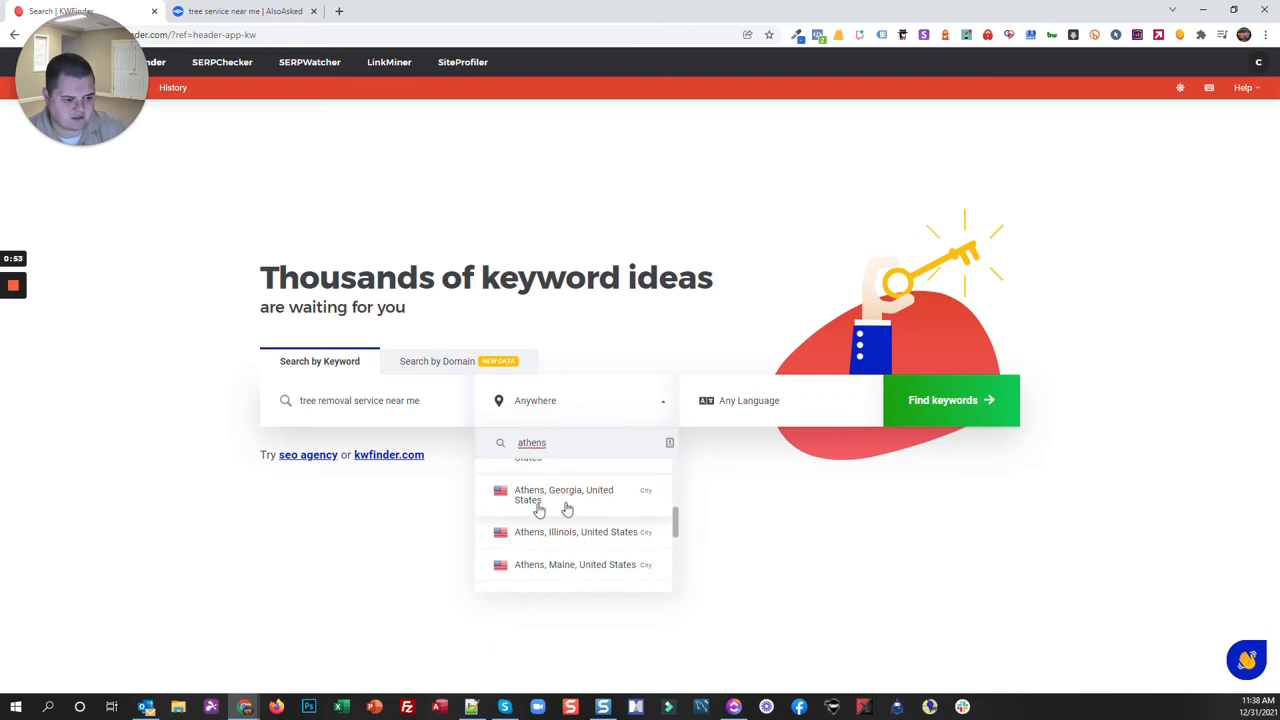
{"action": "left_click", "coordinate": [582, 497]}
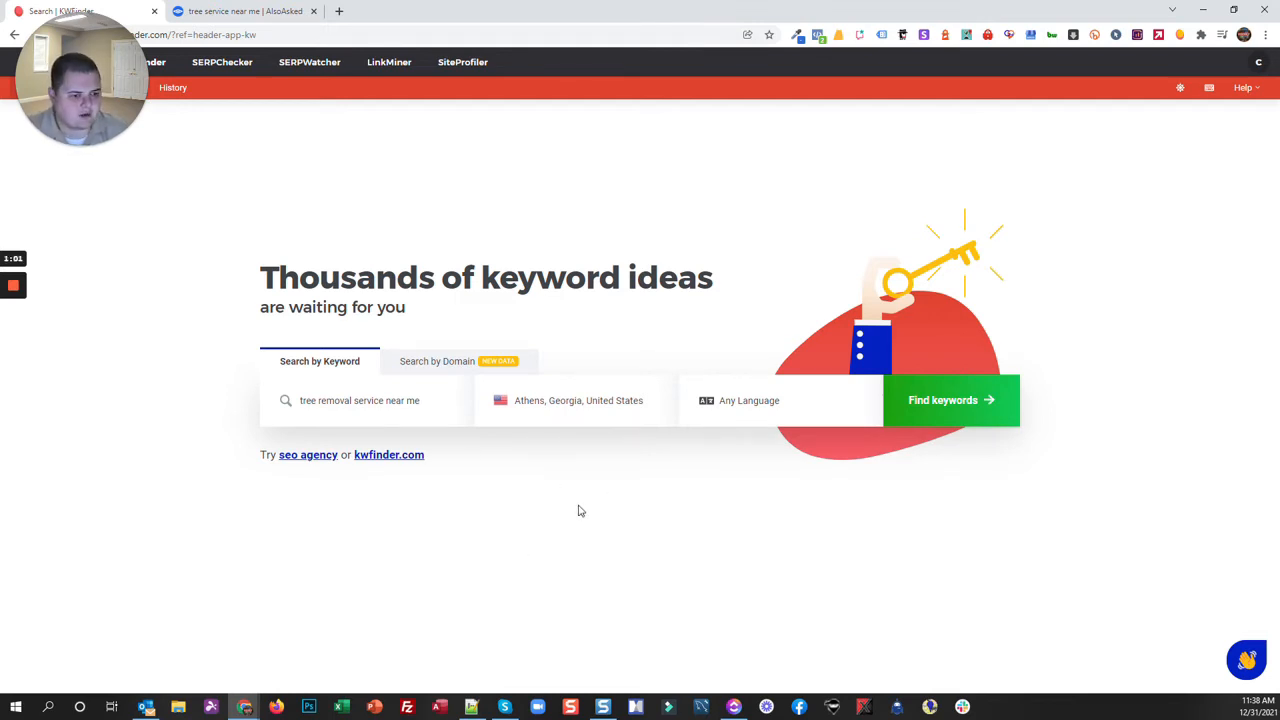
{"action": "left_click", "coordinate": [737, 410]}
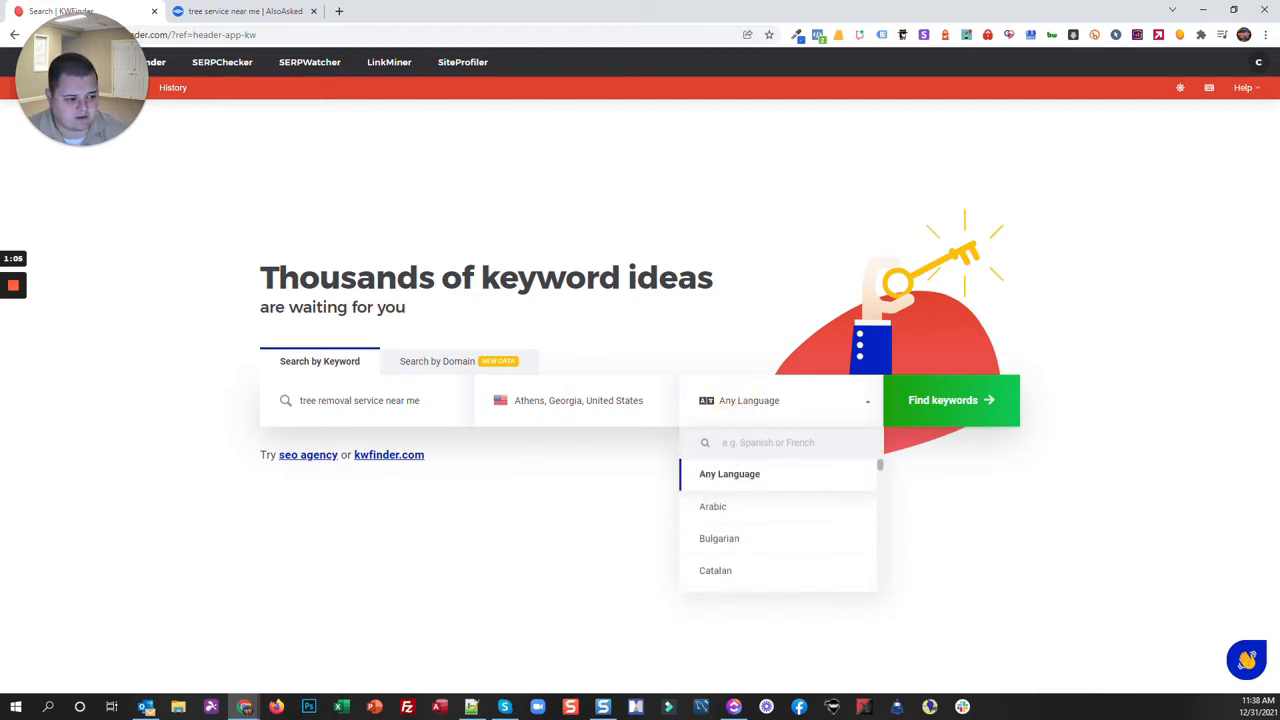
{"action": "type", "text": "engli"}
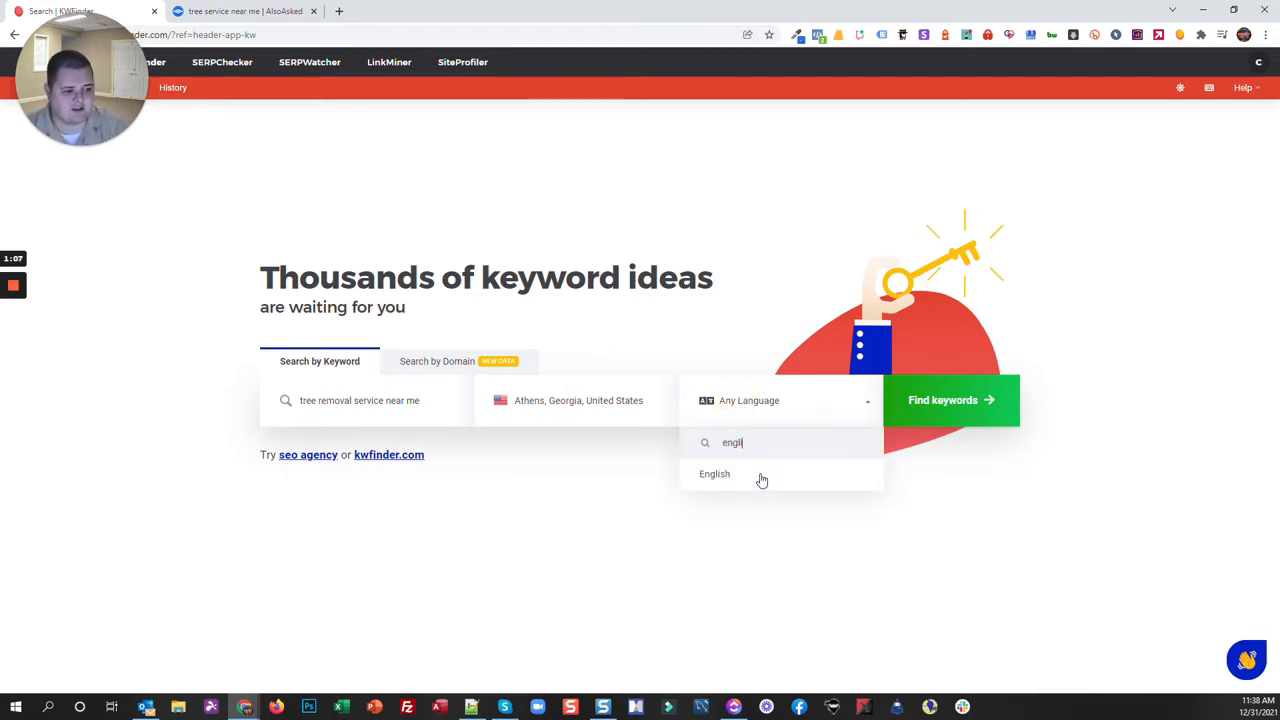
{"action": "left_click", "coordinate": [963, 554]}
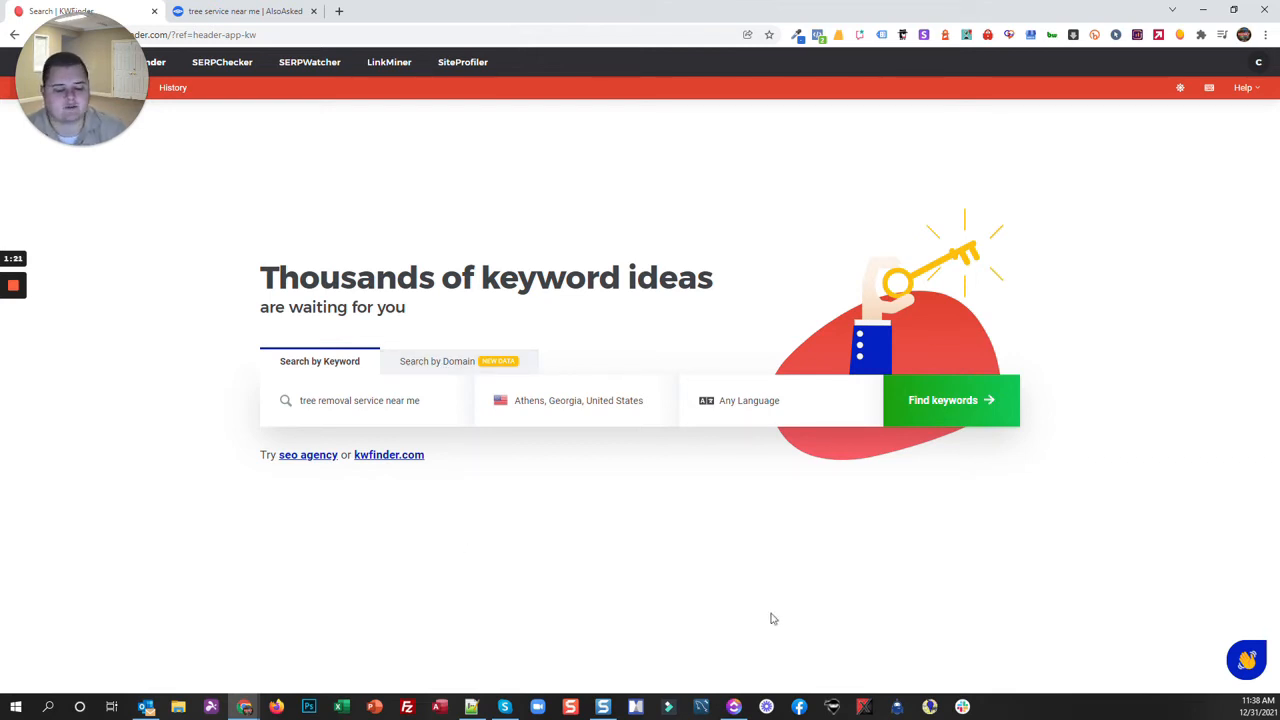
Run the keyword search for Athens, Georgia in any language
{"action": "left_click", "coordinate": [957, 403]}
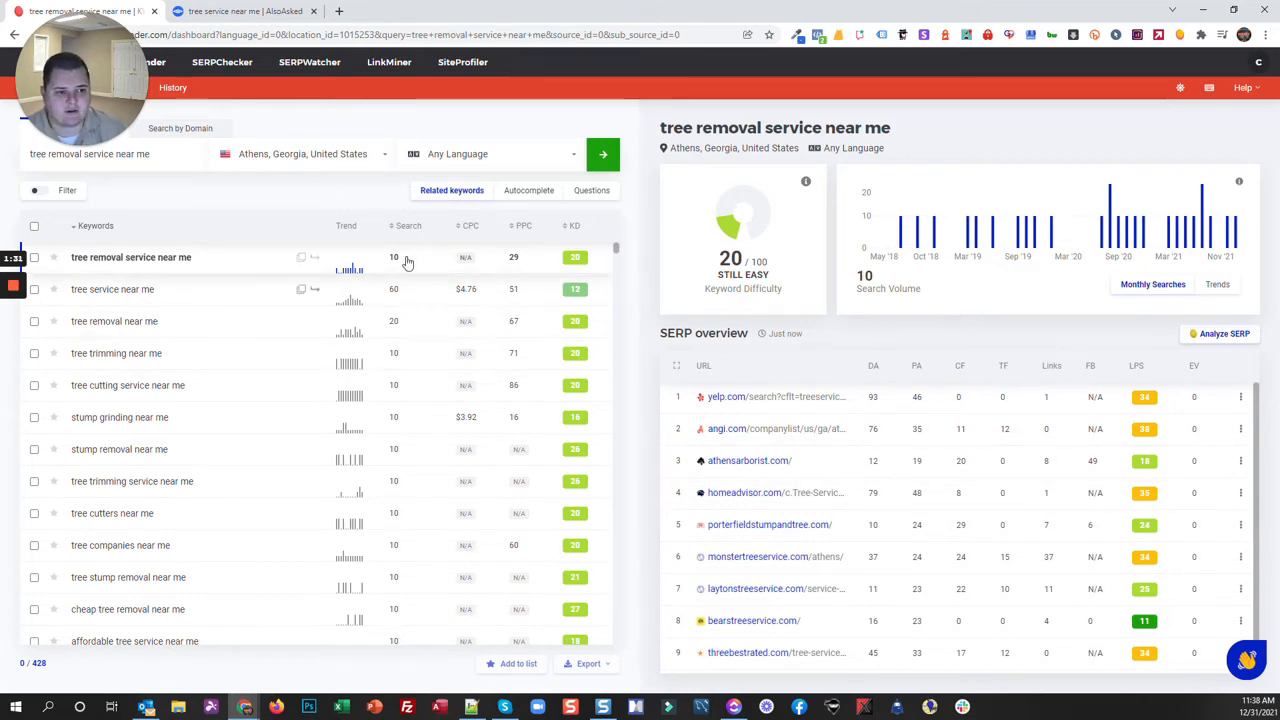
{"action": "mouse_move", "coordinate": [415, 236]}
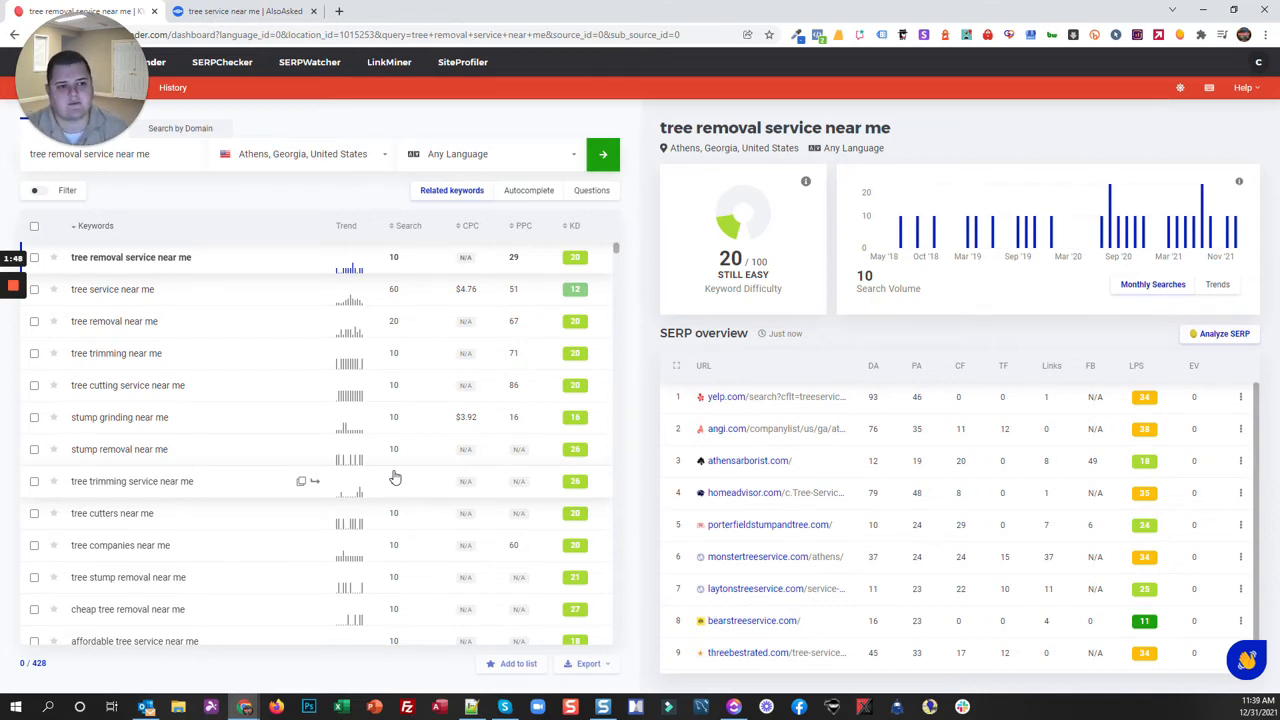
Change the search location to Anywhere and rerun the search for the same keyword
{"action": "left_click", "coordinate": [264, 160]}
{"action": "left_click", "coordinate": [283, 211]}
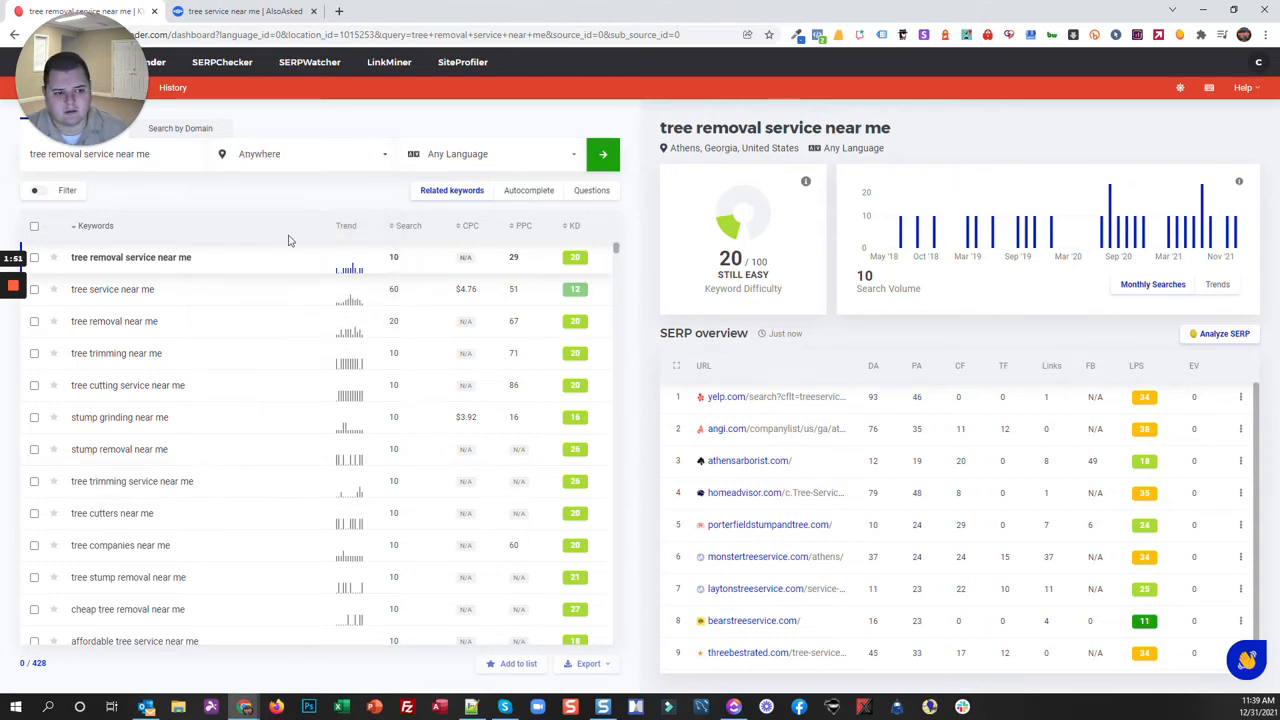
{"action": "left_click", "coordinate": [605, 159]}
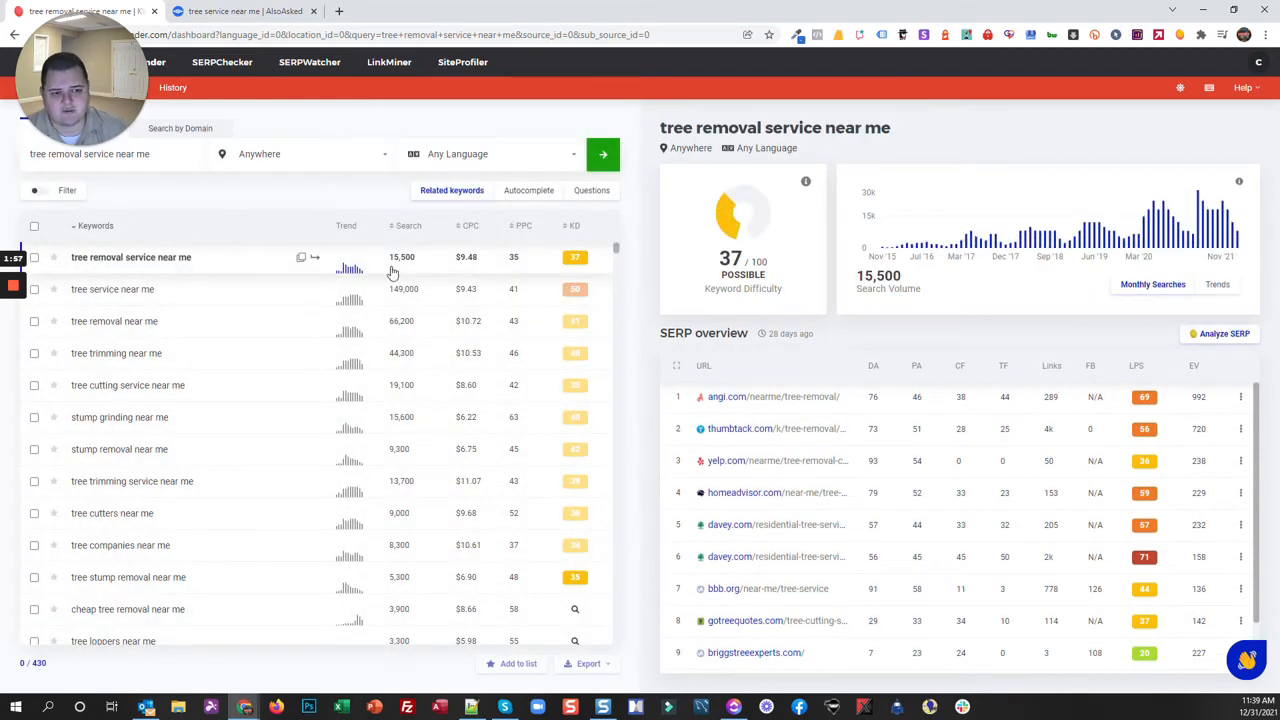
Set the search location back to Athens, Georgia, United States and rerun the keyword search
{"action": "left_click", "coordinate": [274, 154]}
{"action": "type", "text": "athens"}
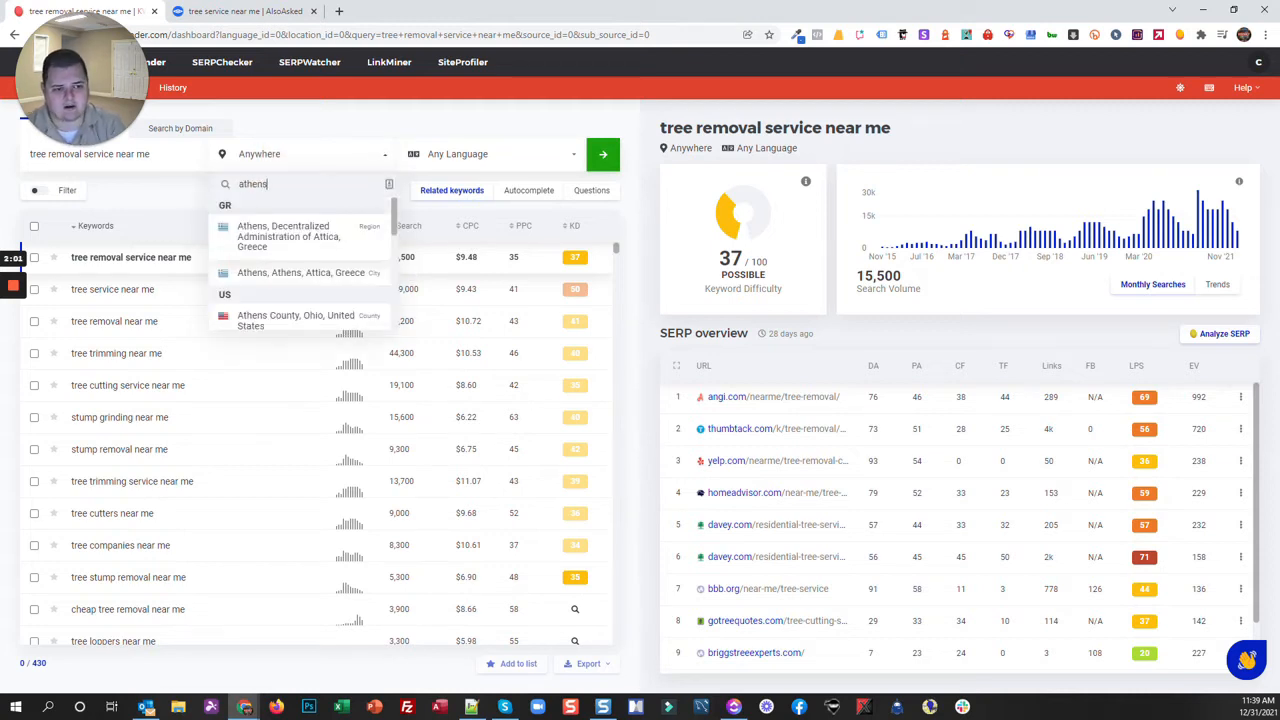
{"action": "scroll", "coordinate": [296, 263], "scroll_direction": "down", "scroll_amount": 4}
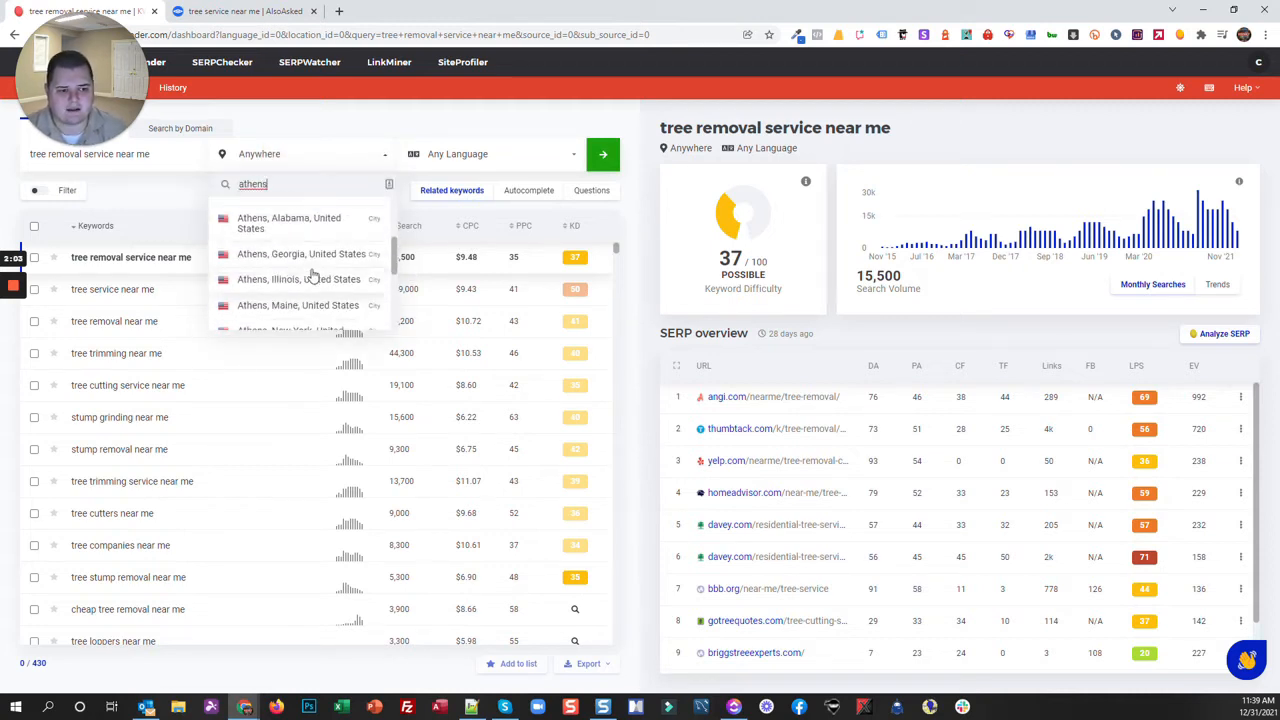
{"action": "left_click", "coordinate": [310, 258]}
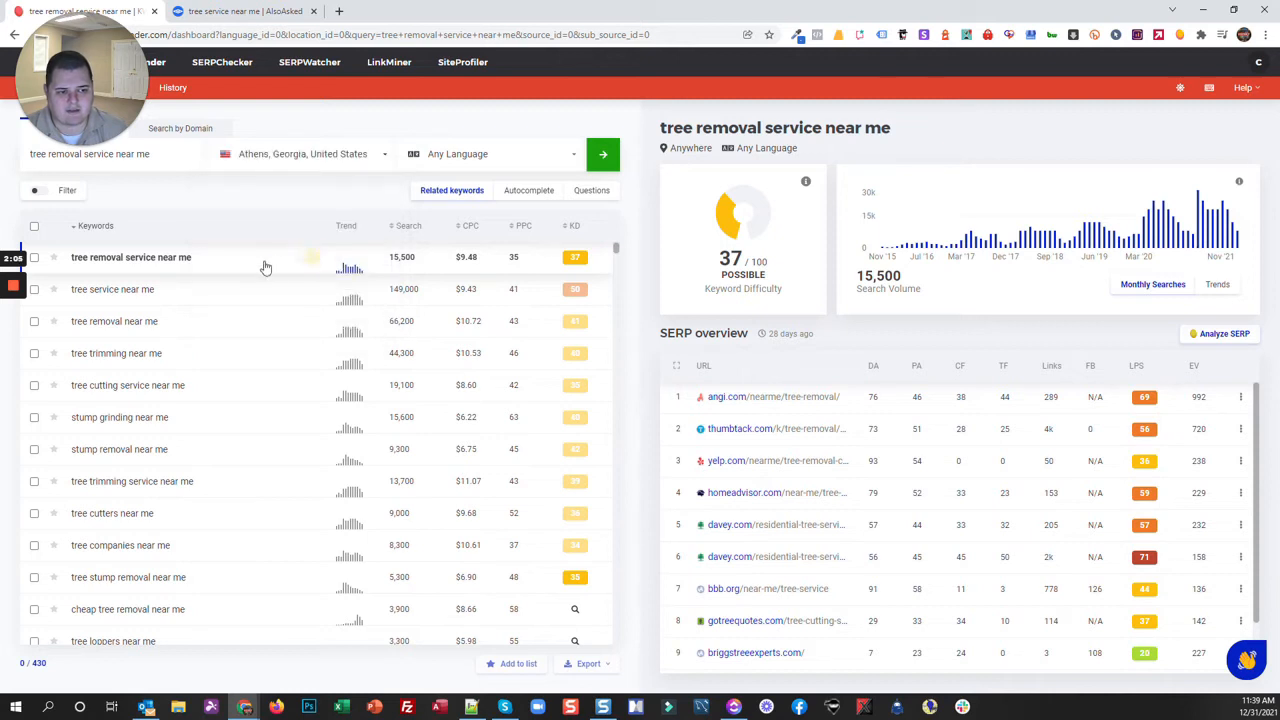
{"action": "left_click", "coordinate": [604, 156]}
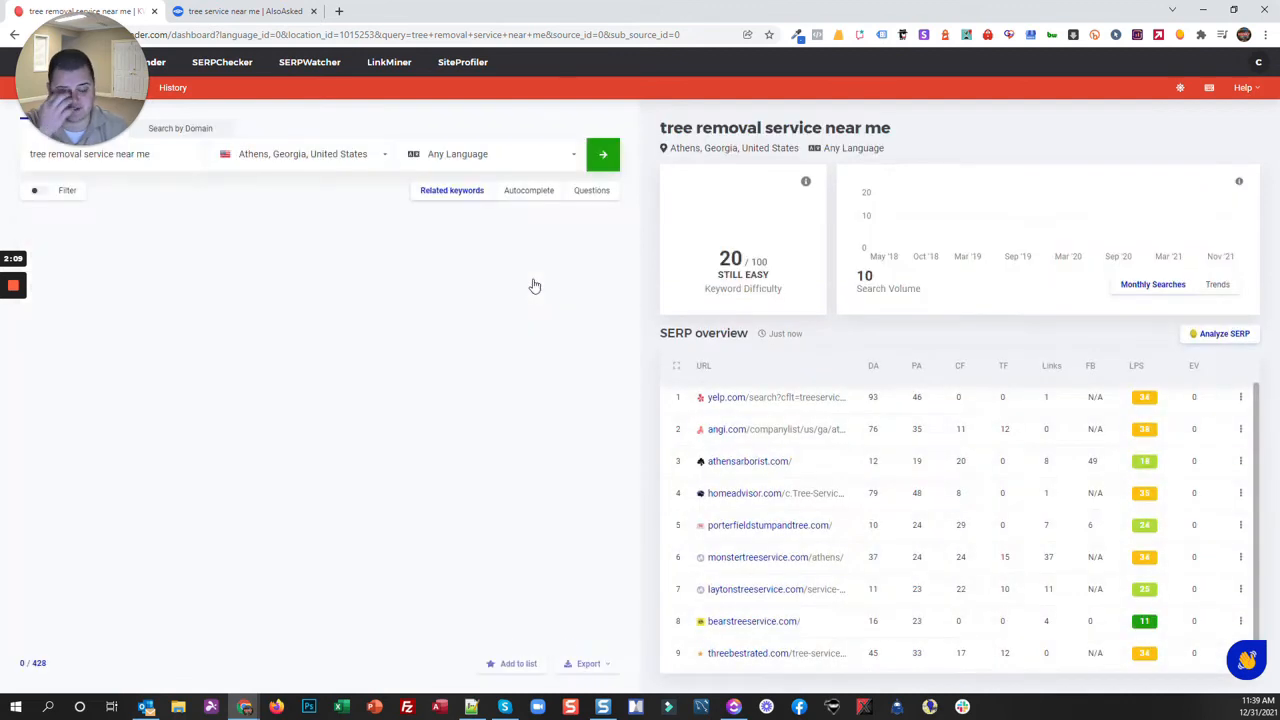
Clear the maximum search volume in the related keywords filter, keeping minimum volume 10 and maximum difficulty 20, and apply it
{"action": "mouse_move", "coordinate": [447, 215]}
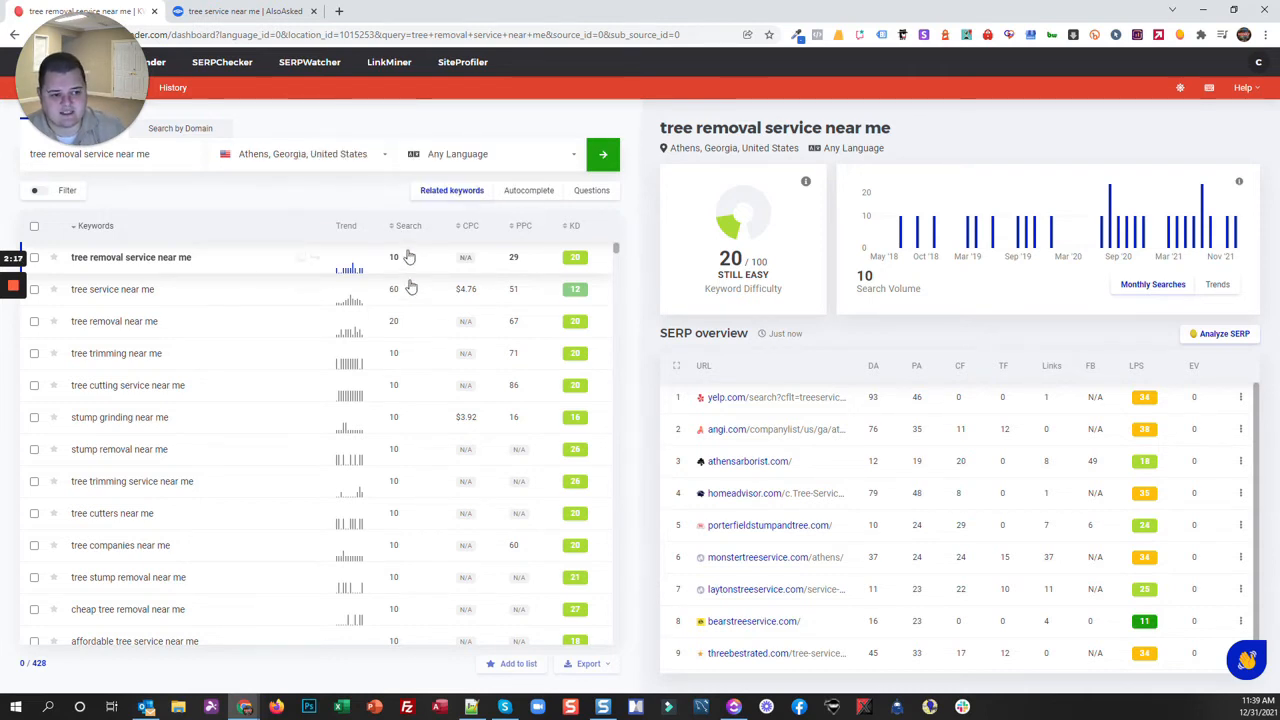
{"action": "scroll", "coordinate": [397, 350], "scroll_direction": "down", "scroll_amount": 5}
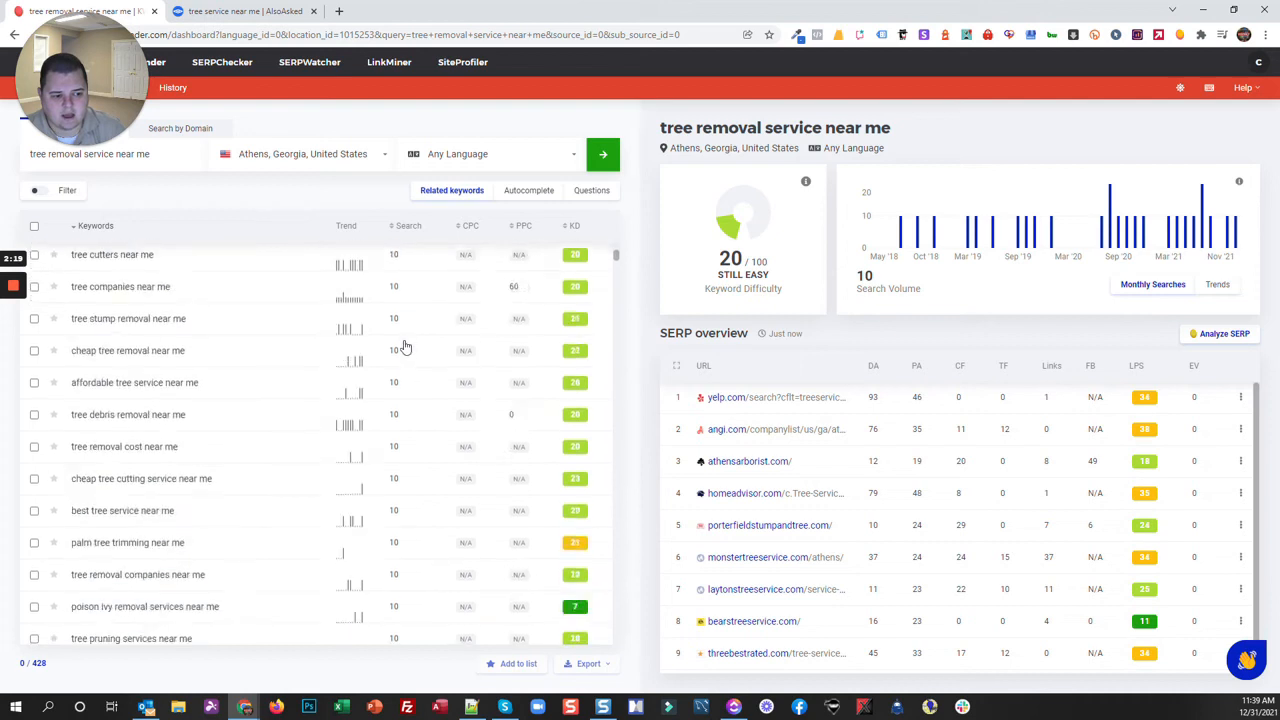
{"action": "scroll", "coordinate": [399, 350], "scroll_direction": "down", "scroll_amount": 3}
{"action": "scroll", "coordinate": [400, 351], "scroll_direction": "up", "scroll_amount": 2}
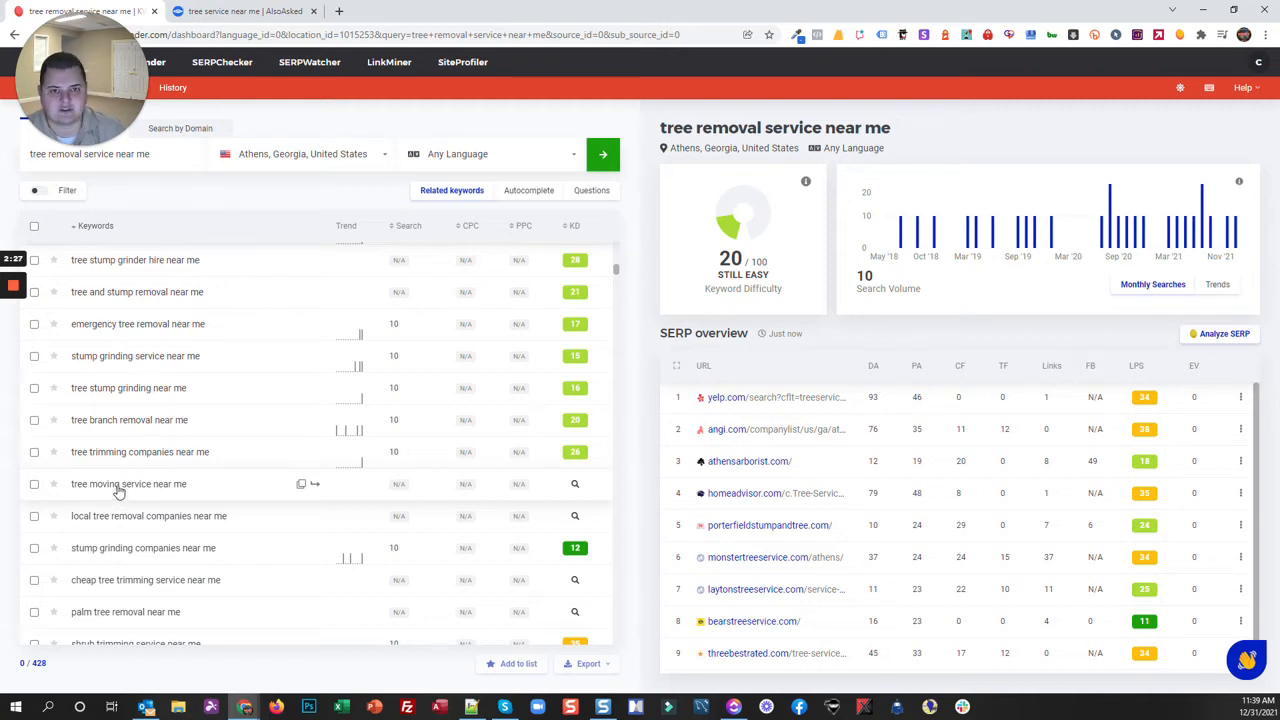
{"action": "scroll", "coordinate": [366, 350], "scroll_direction": "up", "scroll_amount": 10}
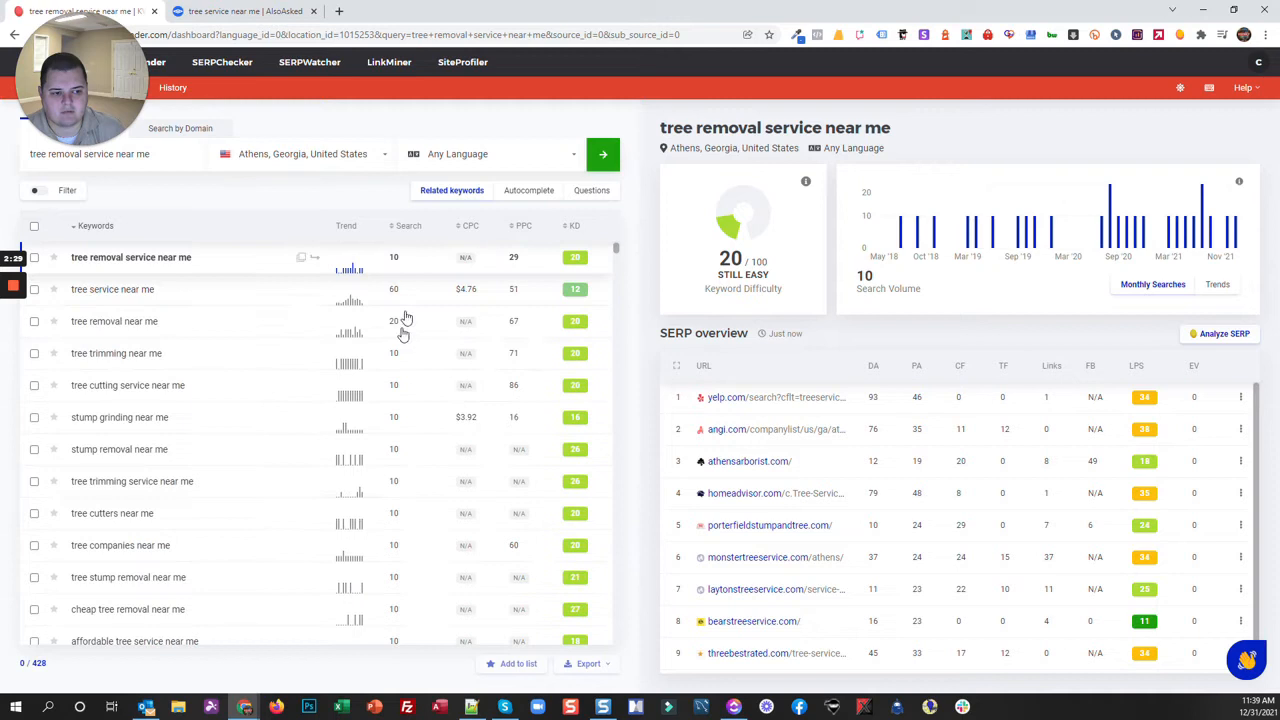
{"action": "left_click", "coordinate": [66, 192]}
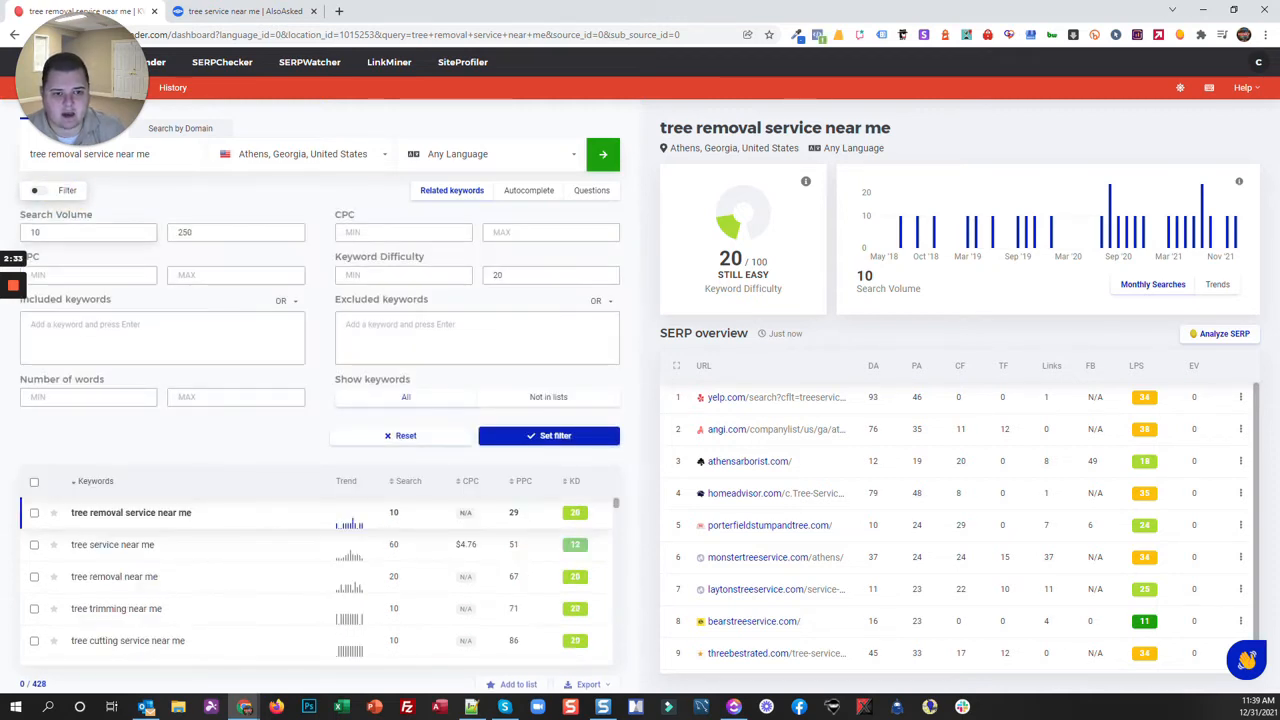
{"action": "left_click", "coordinate": [204, 233]}
{"action": "key", "text": "BackSpace"}
{"action": "key", "text": "BackSpace"}
{"action": "key", "text": "BackSpace"}
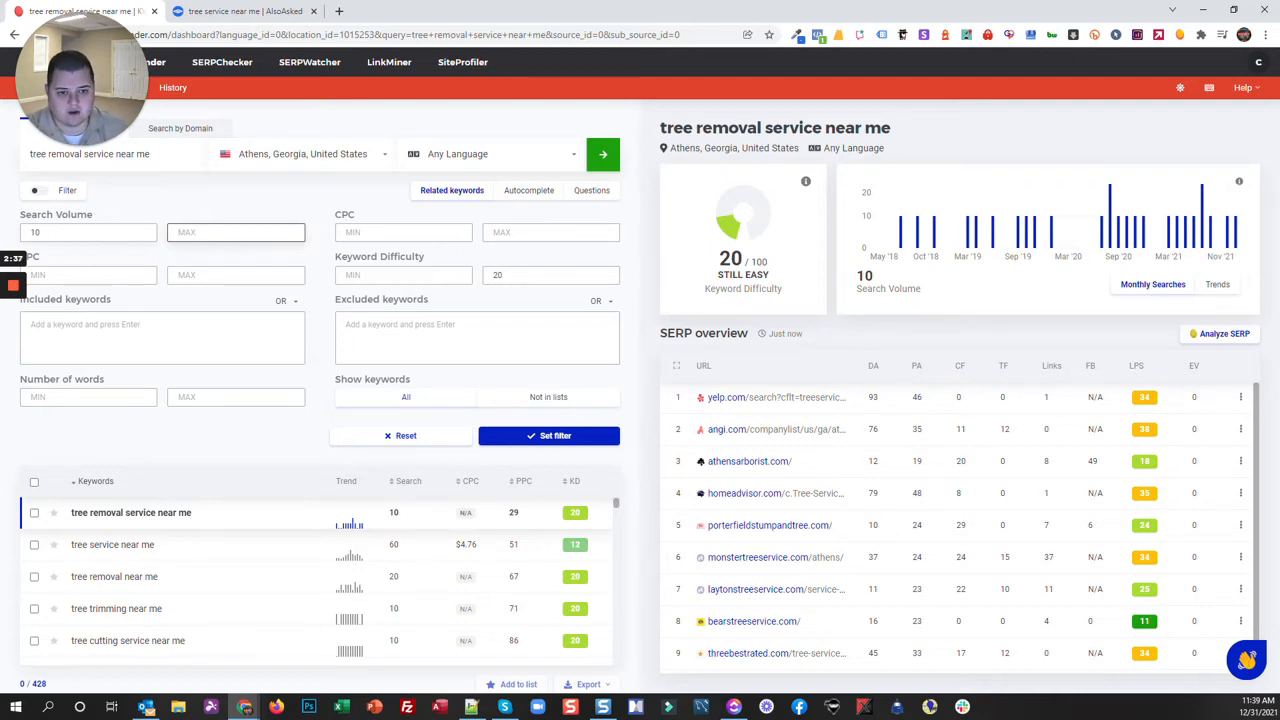
{"action": "left_click", "coordinate": [523, 435]}
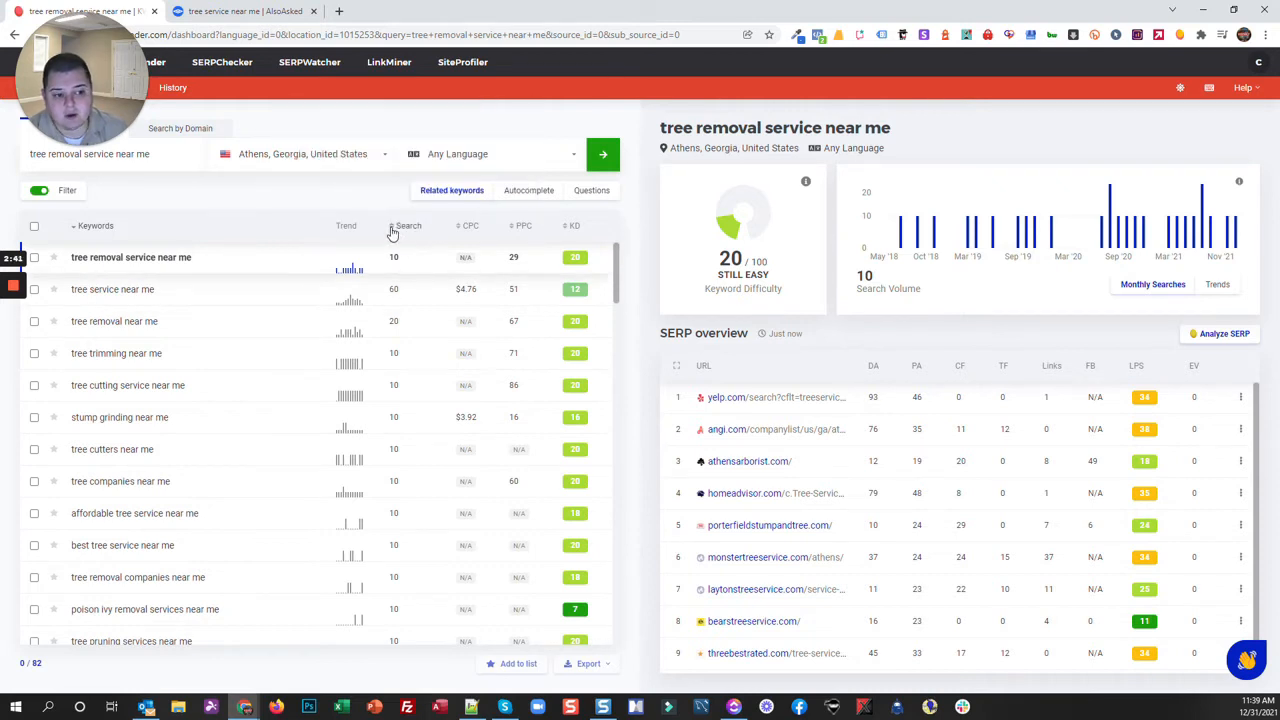
Calculate keyword difficulty for the "most affordable", "arborist", "tree and brush removal", "poison ivy removal" and "affordable tree removal" service near me keywords
{"action": "mouse_move", "coordinate": [406, 230]}
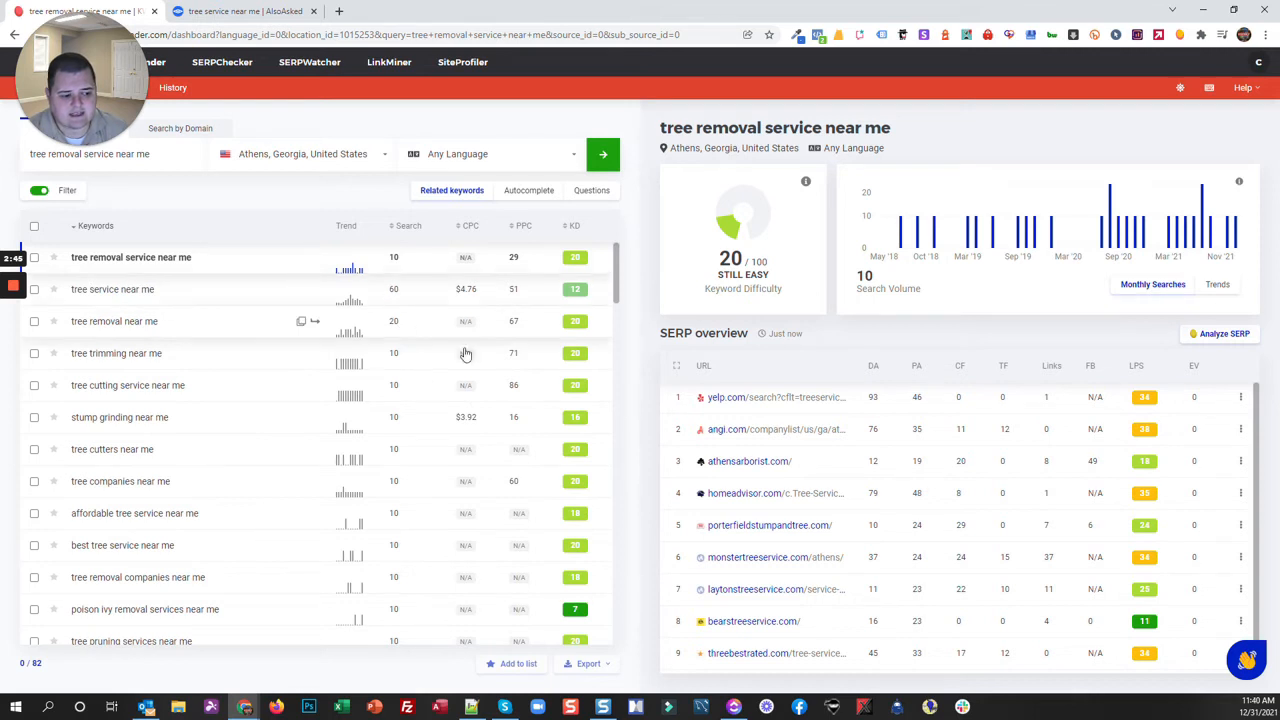
{"action": "scroll", "coordinate": [448, 337], "scroll_direction": "down", "scroll_amount": 7}
{"action": "scroll", "coordinate": [440, 338], "scroll_direction": "up", "scroll_amount": 2}
{"action": "scroll", "coordinate": [460, 323], "scroll_direction": "down", "scroll_amount": 2}
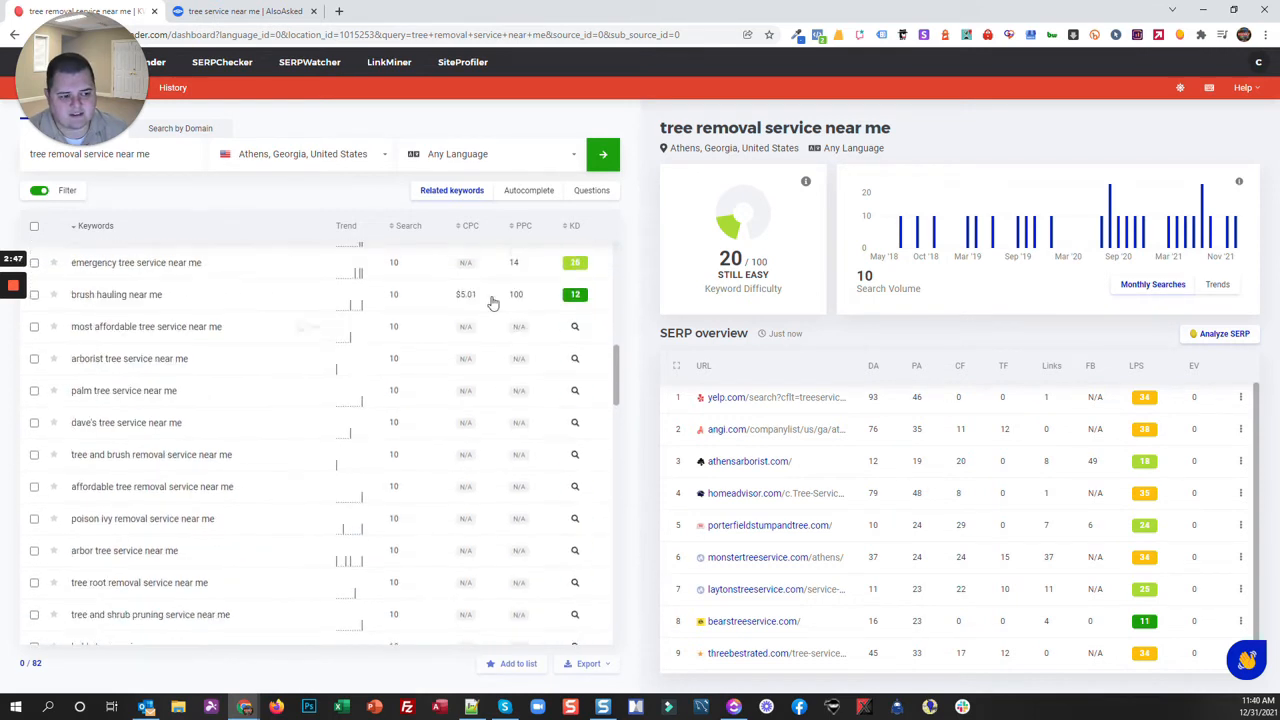
{"action": "mouse_move", "coordinate": [574, 229]}
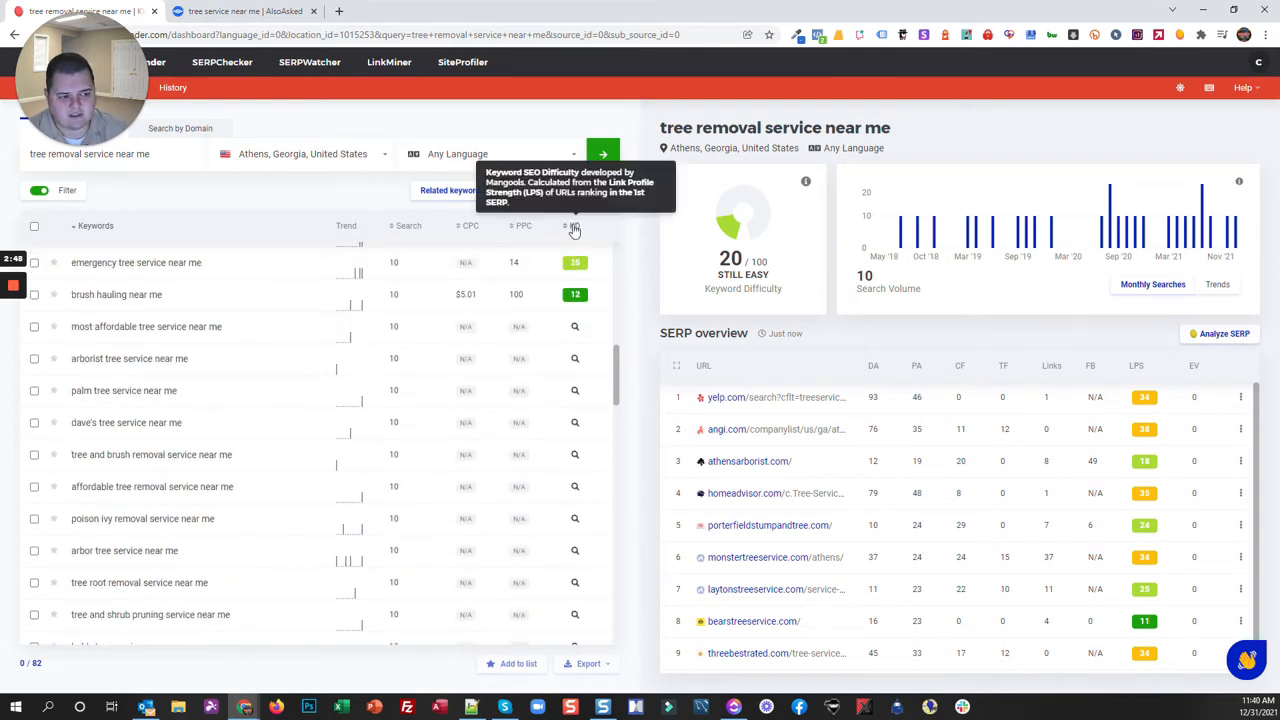
{"action": "left_click", "coordinate": [575, 328]}
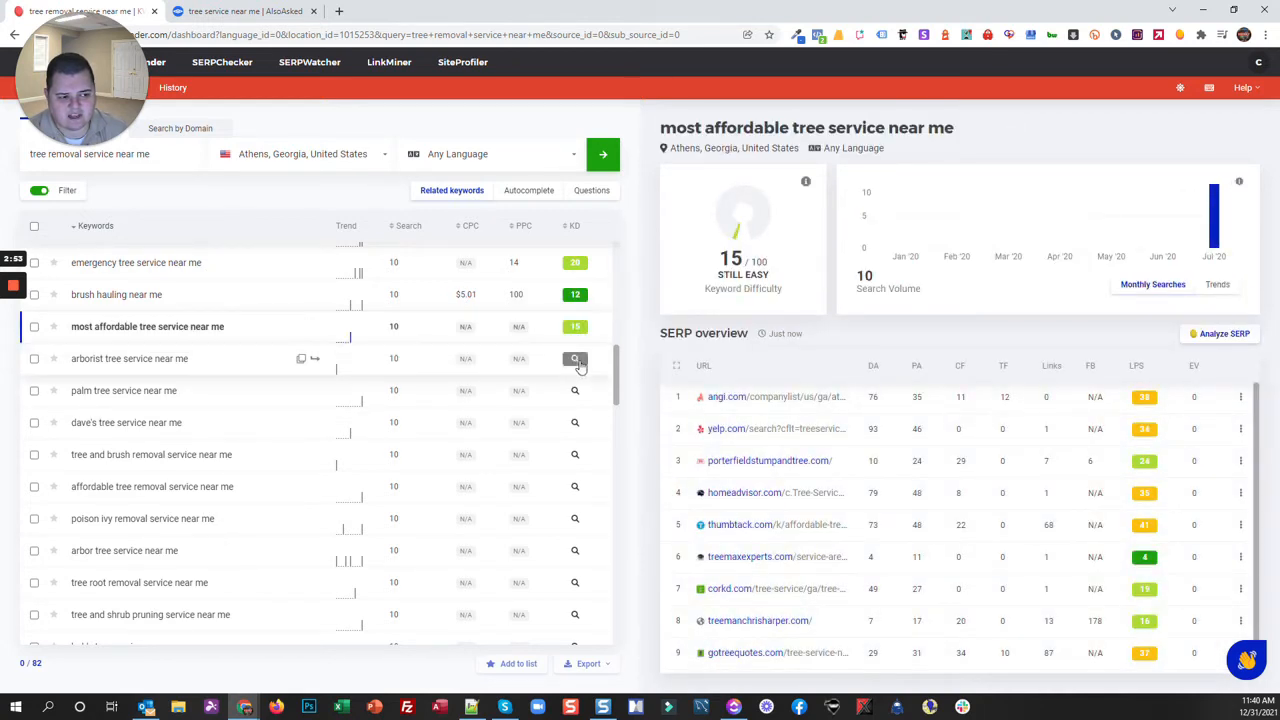
{"action": "left_click", "coordinate": [575, 359]}
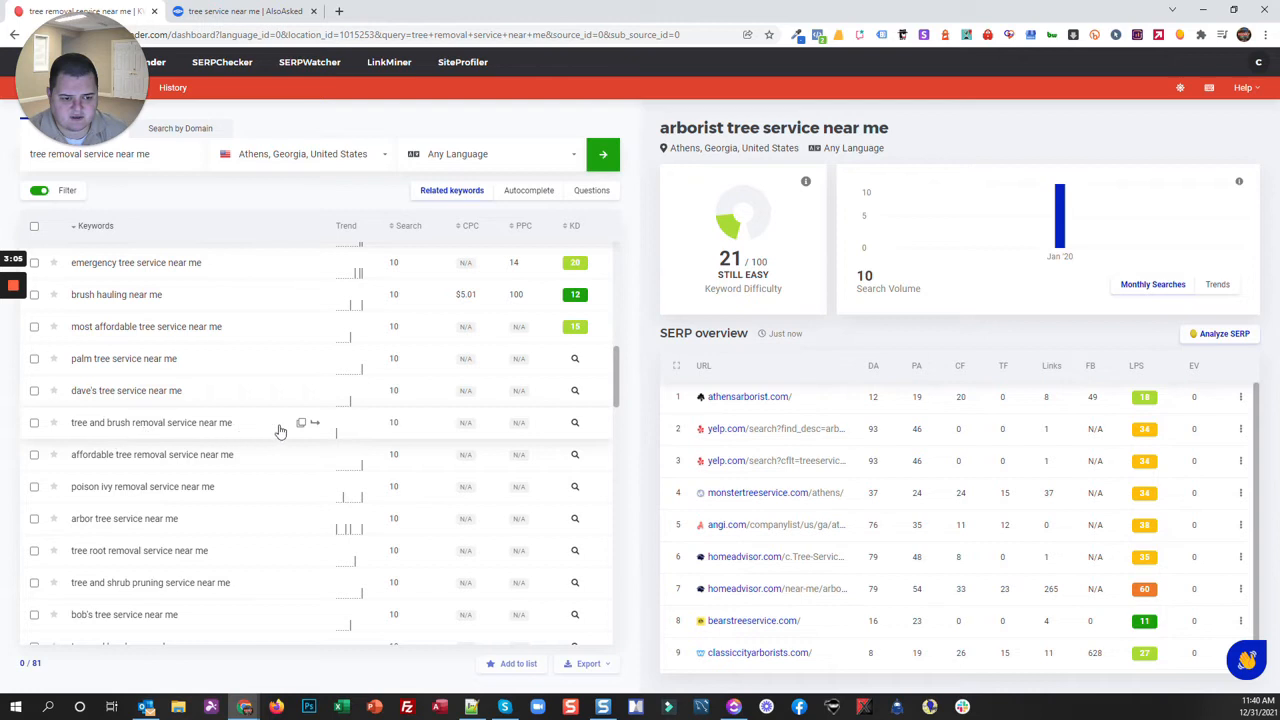
{"action": "left_click", "coordinate": [575, 423]}
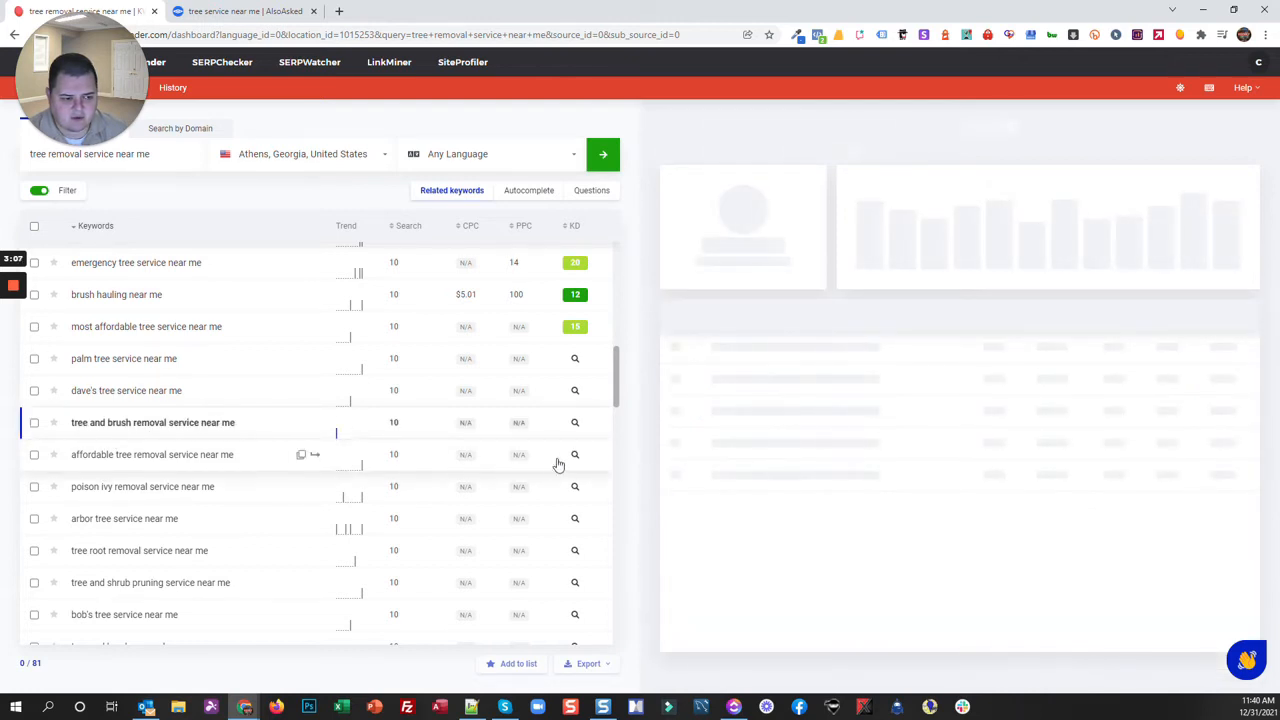
{"action": "left_click", "coordinate": [575, 457]}
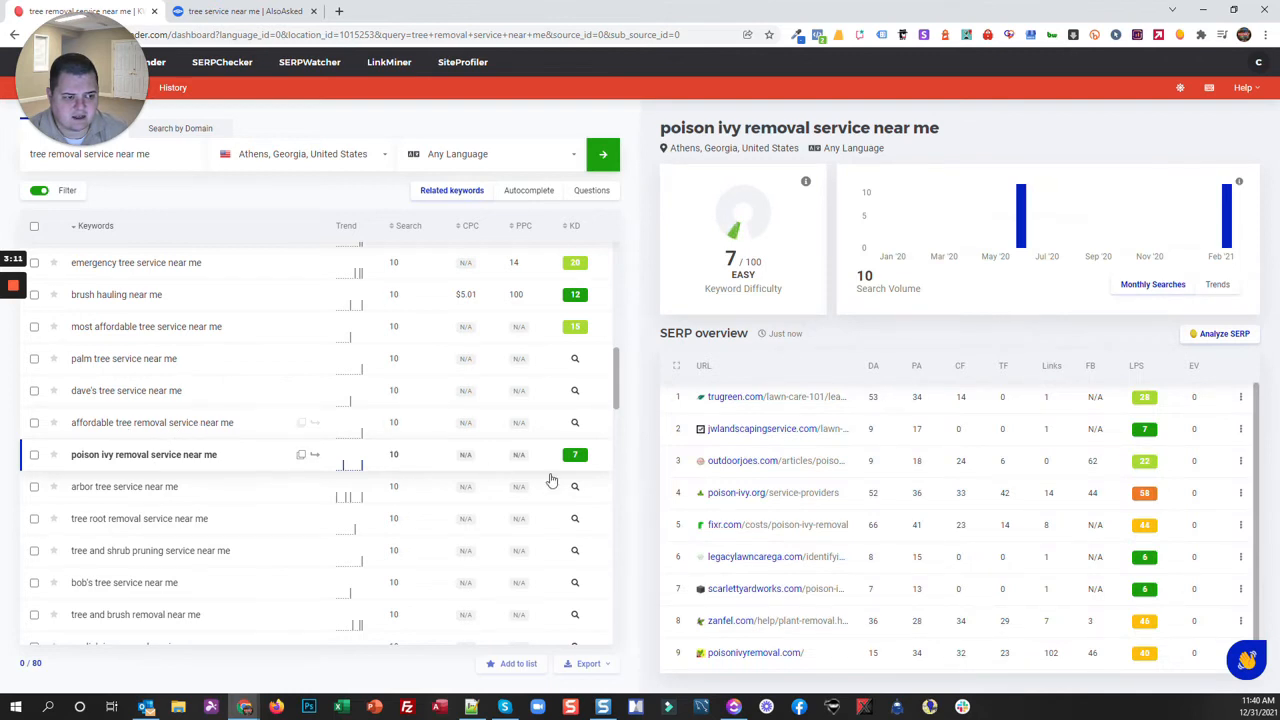
{"action": "left_click", "coordinate": [575, 423]}
Review the remaining filtered keywords and open the difficulty and SERP details for "tree service near me"
{"action": "scroll", "coordinate": [195, 541], "scroll_direction": "down", "scroll_amount": 5}
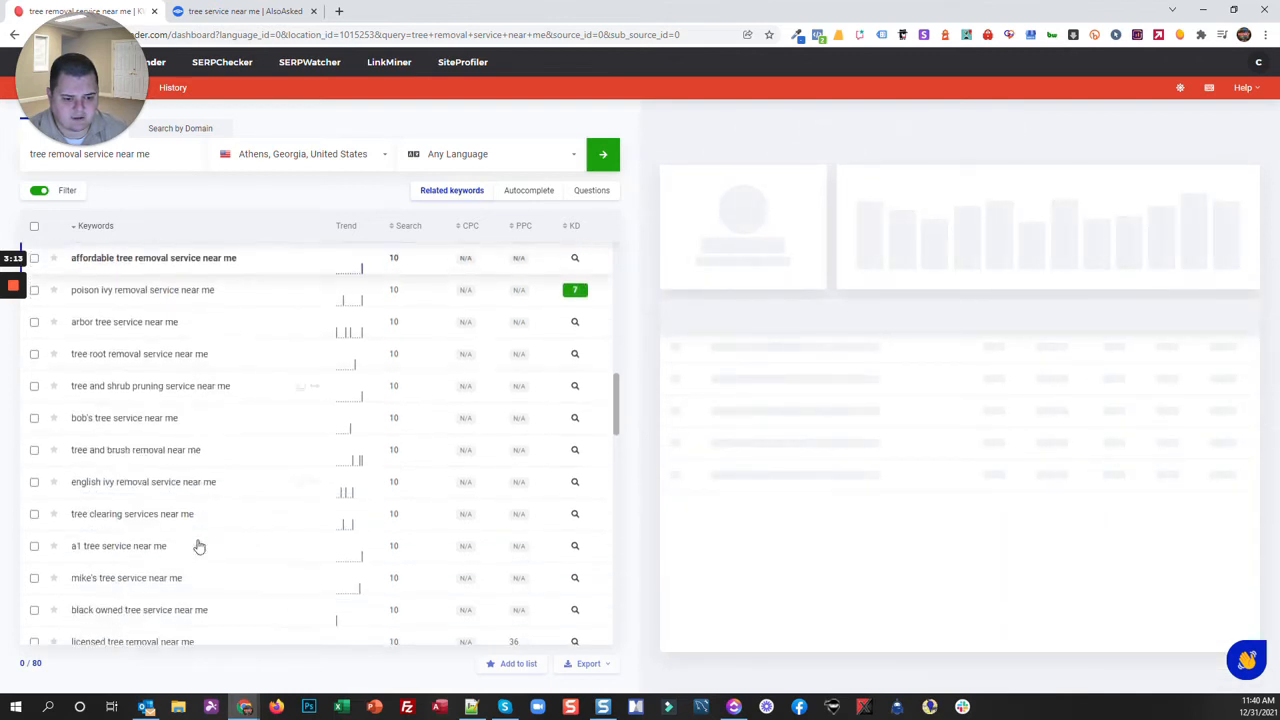
{"action": "scroll", "coordinate": [191, 541], "scroll_direction": "down", "scroll_amount": 8}
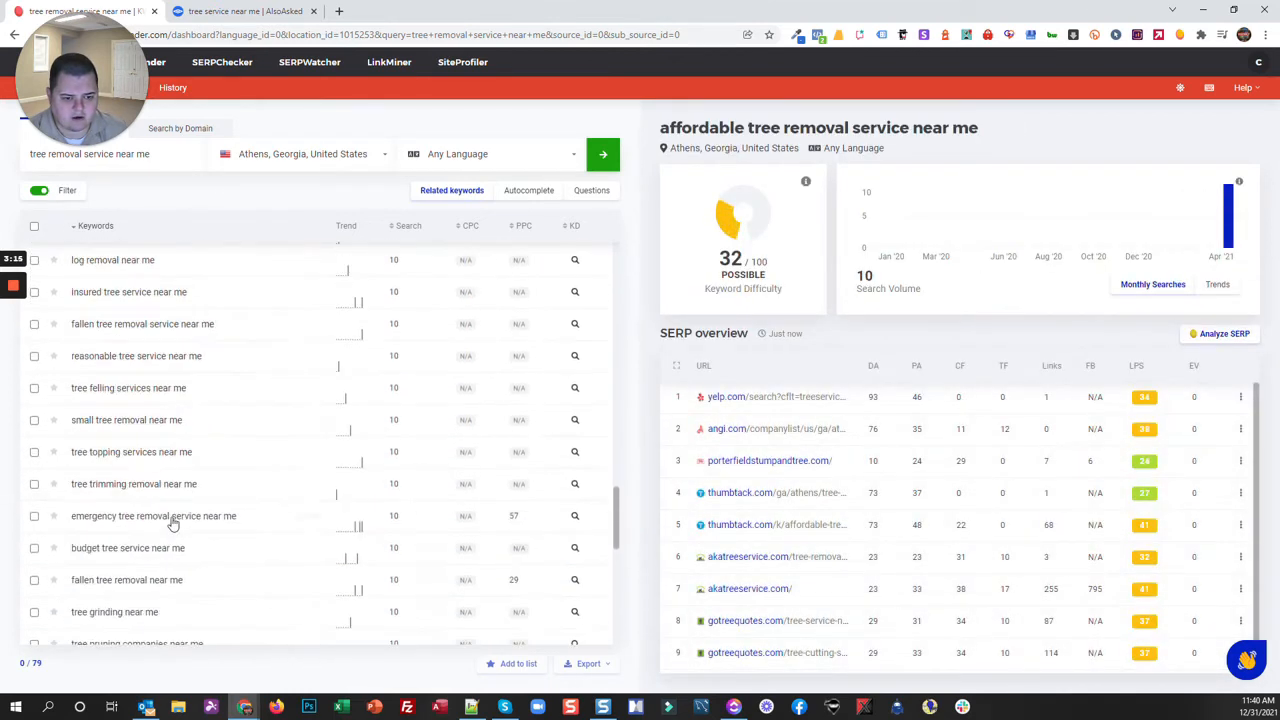
{"action": "scroll", "coordinate": [173, 520], "scroll_direction": "up", "scroll_amount": 15}
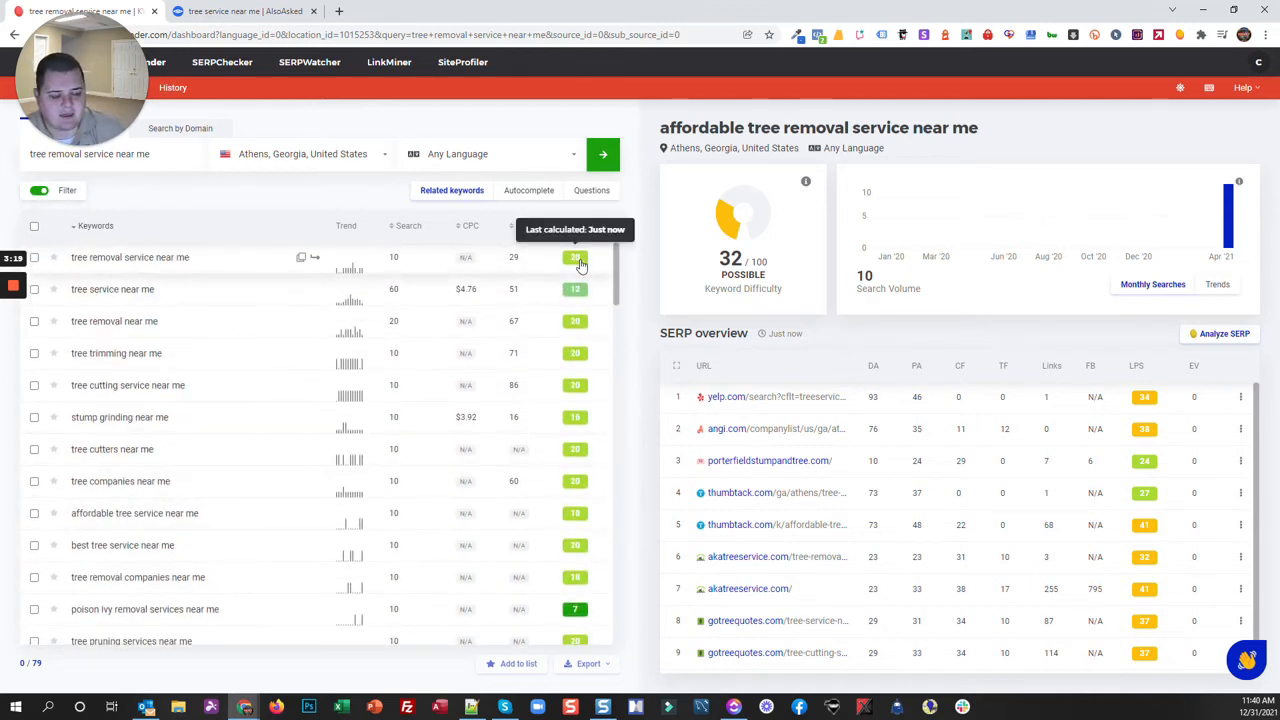
{"action": "left_click", "coordinate": [200, 292]}
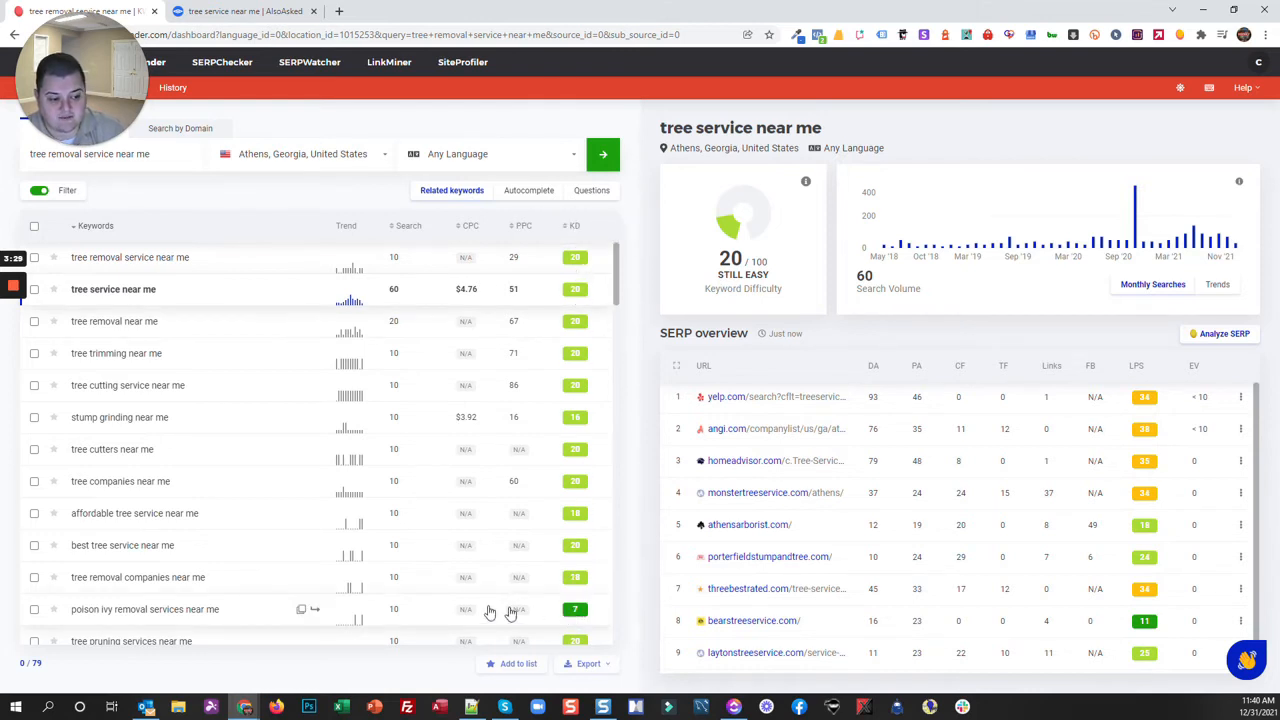
Open the difficulty and SERP details for "poison ivy removal services near me", then for "tree removal service near me"
{"action": "left_click", "coordinate": [445, 614]}
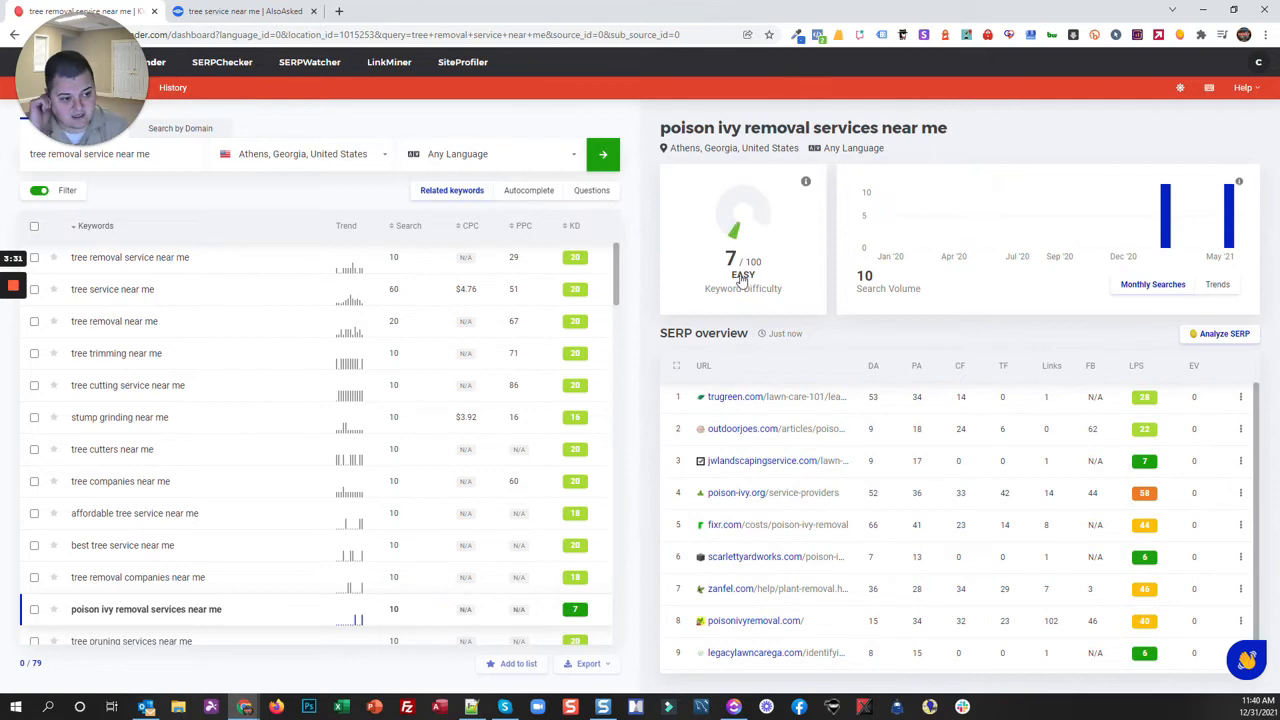
{"action": "left_click", "coordinate": [446, 268]}
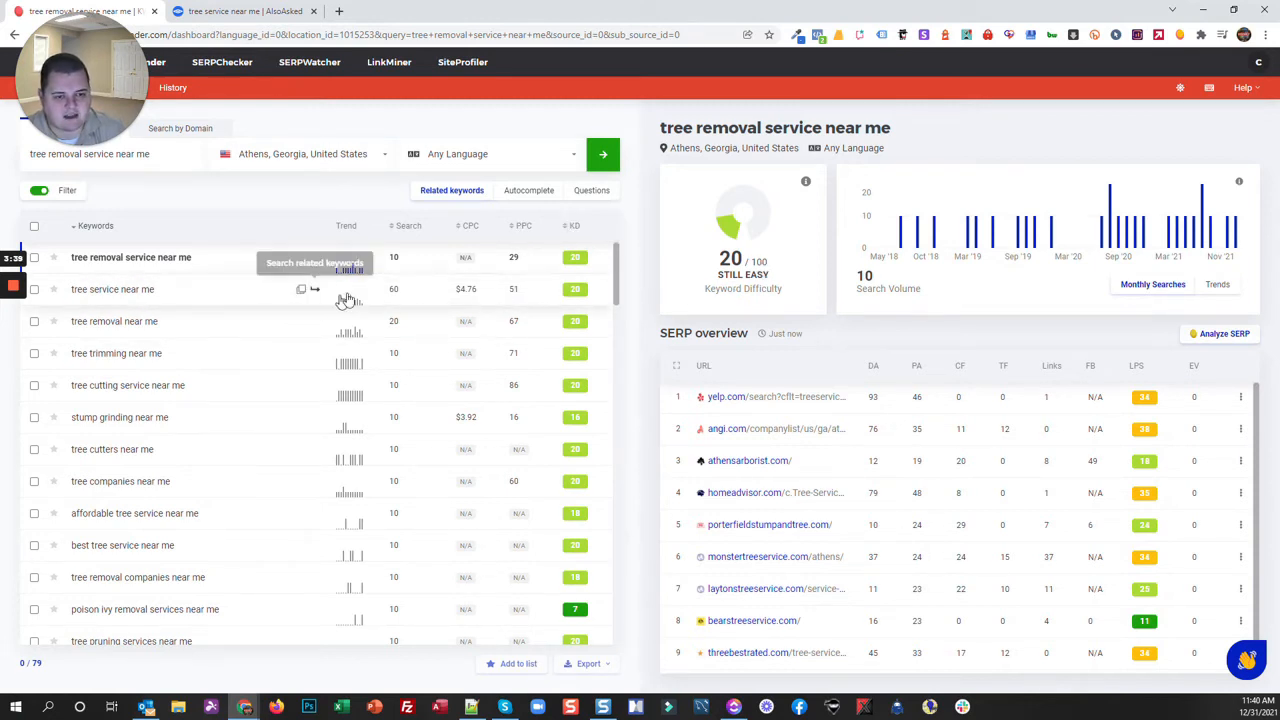
Raise the maximum keyword difficulty in the related keywords filter and apply it
{"action": "left_click", "coordinate": [66, 193]}
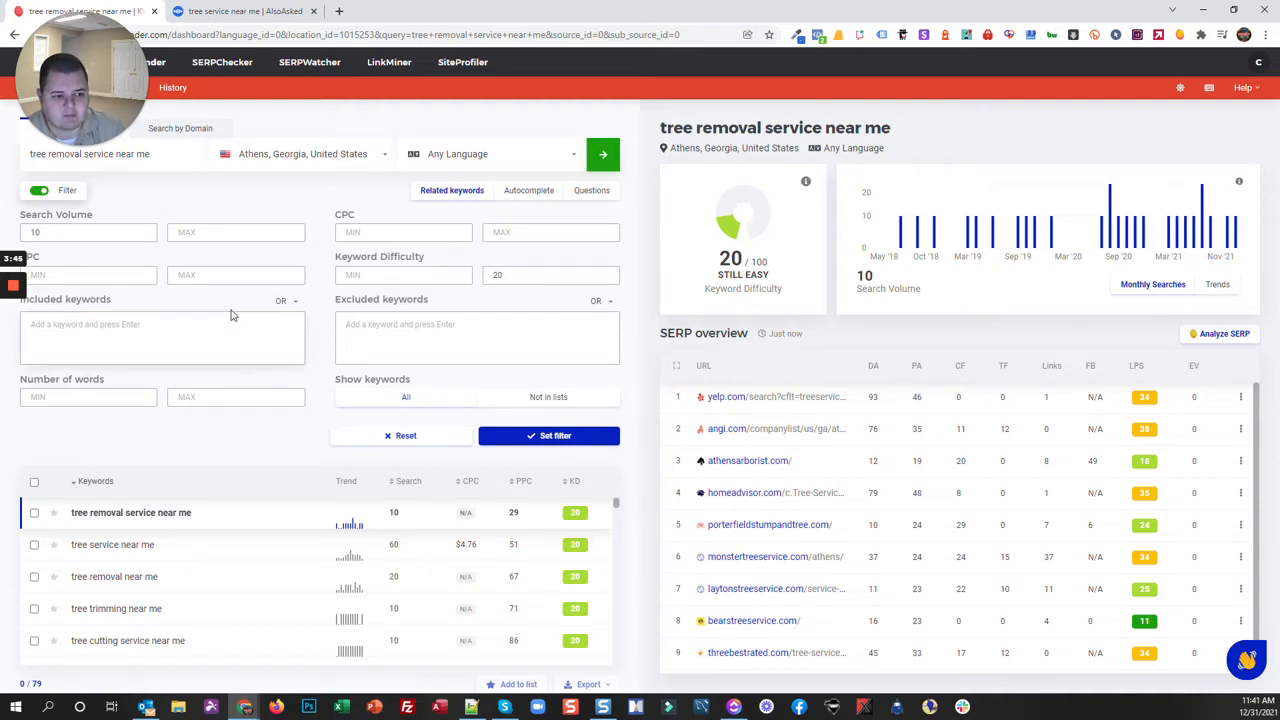
{"action": "double_click", "coordinate": [512, 274]}
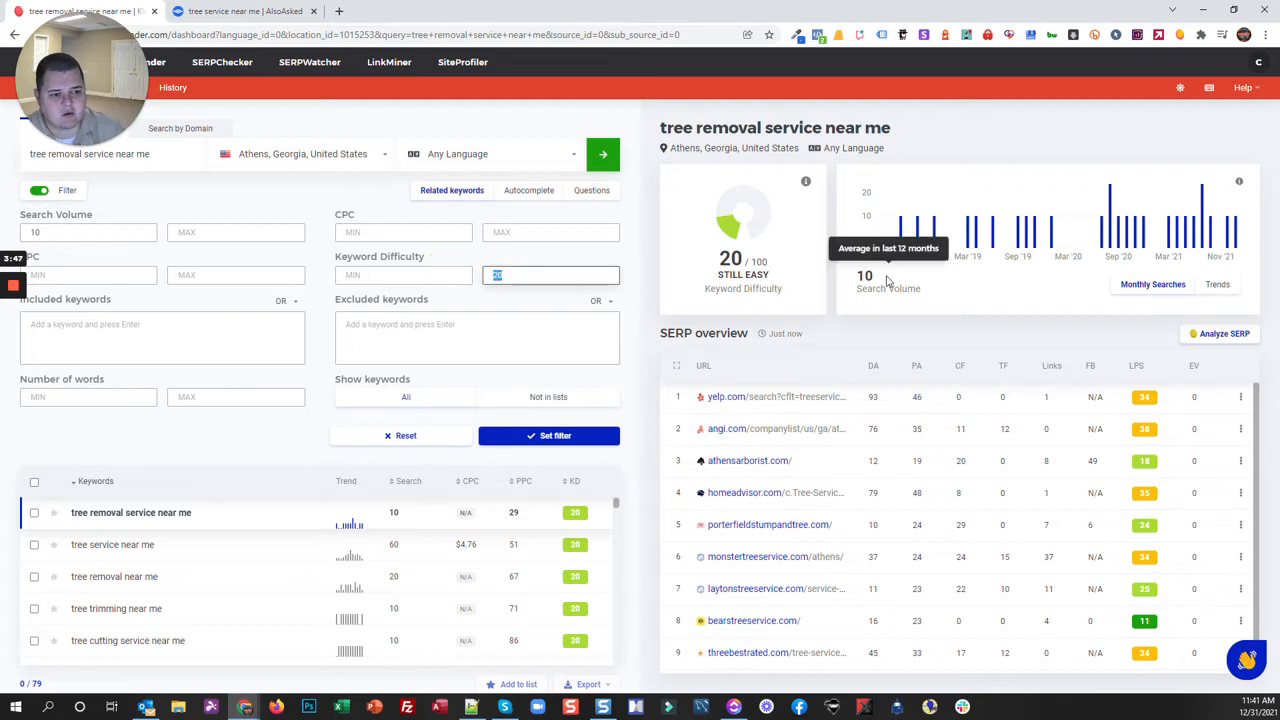
{"action": "left_click", "coordinate": [553, 436]}
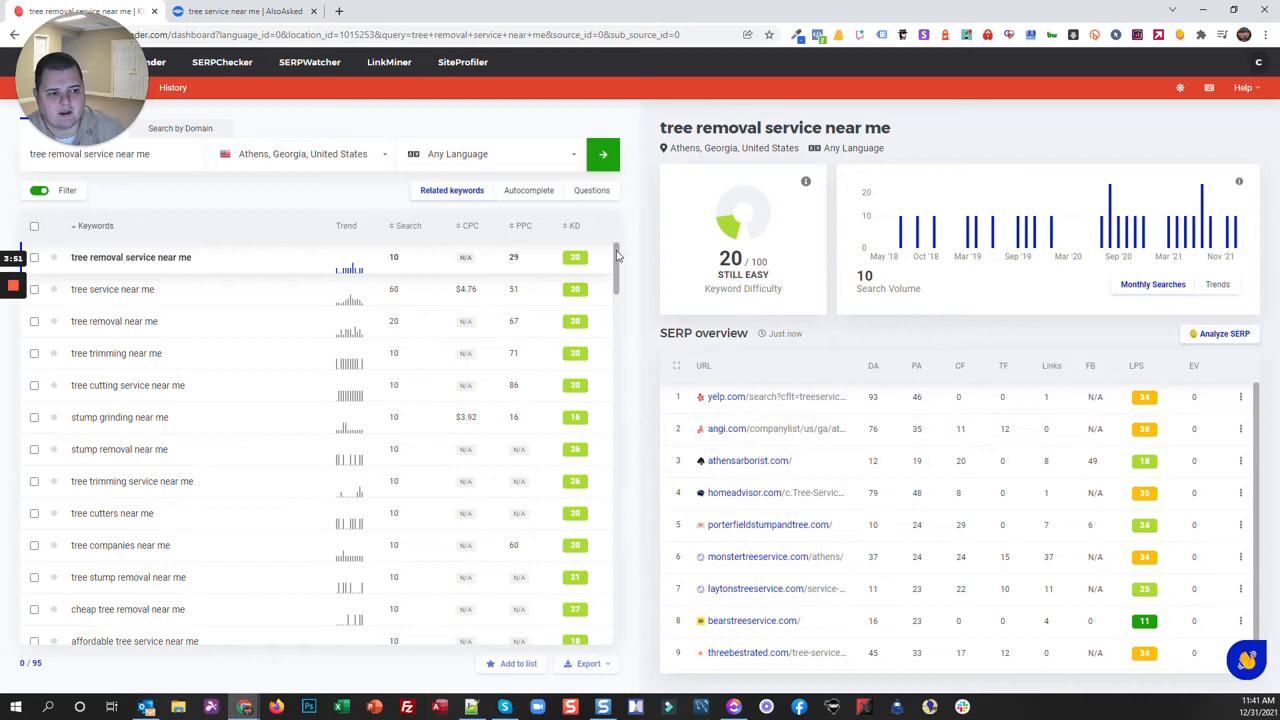
Sort the related keywords by average monthly search volume from highest to lowest
{"action": "mouse_move", "coordinate": [403, 231]}
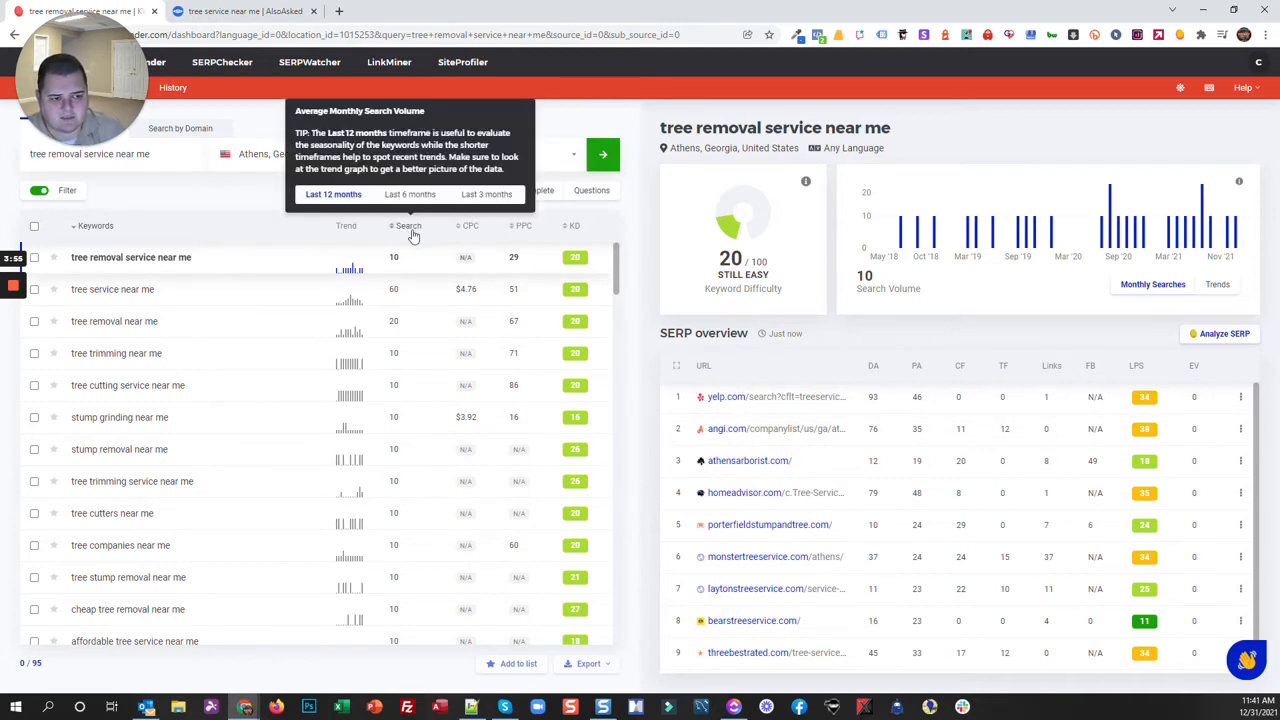
{"action": "left_click", "coordinate": [410, 228]}
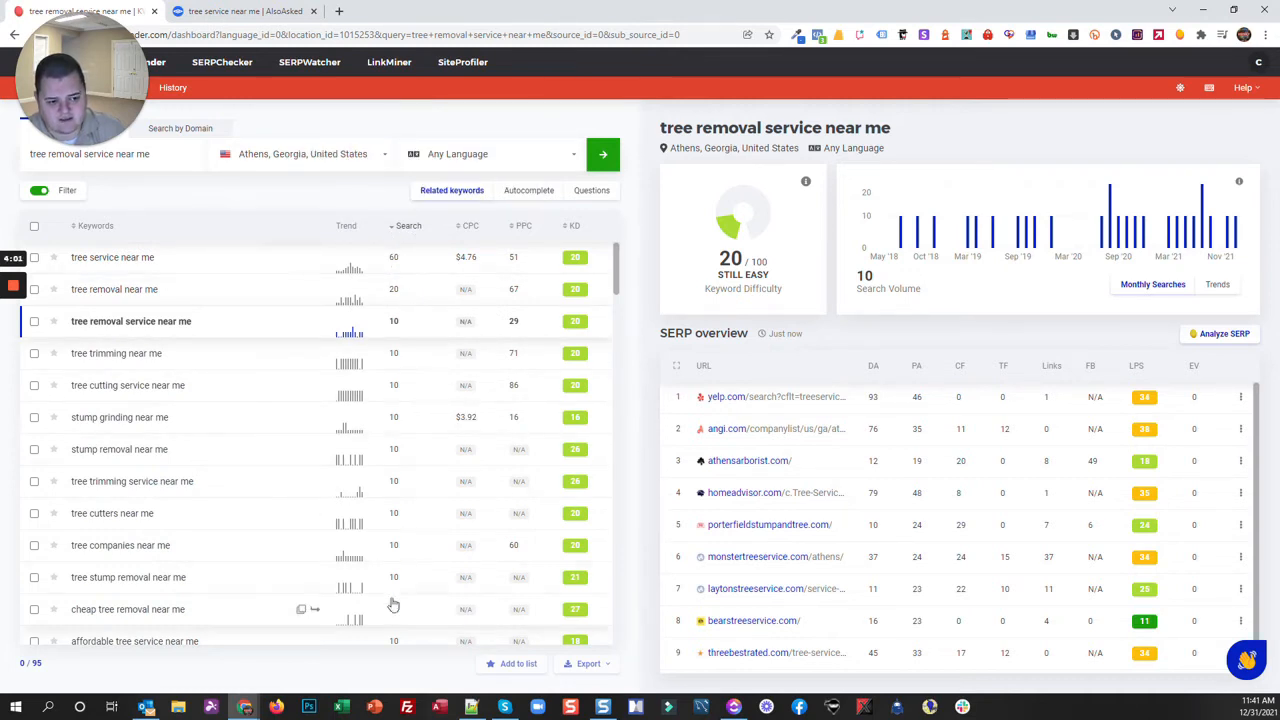
{"action": "left_click", "coordinate": [411, 230]}
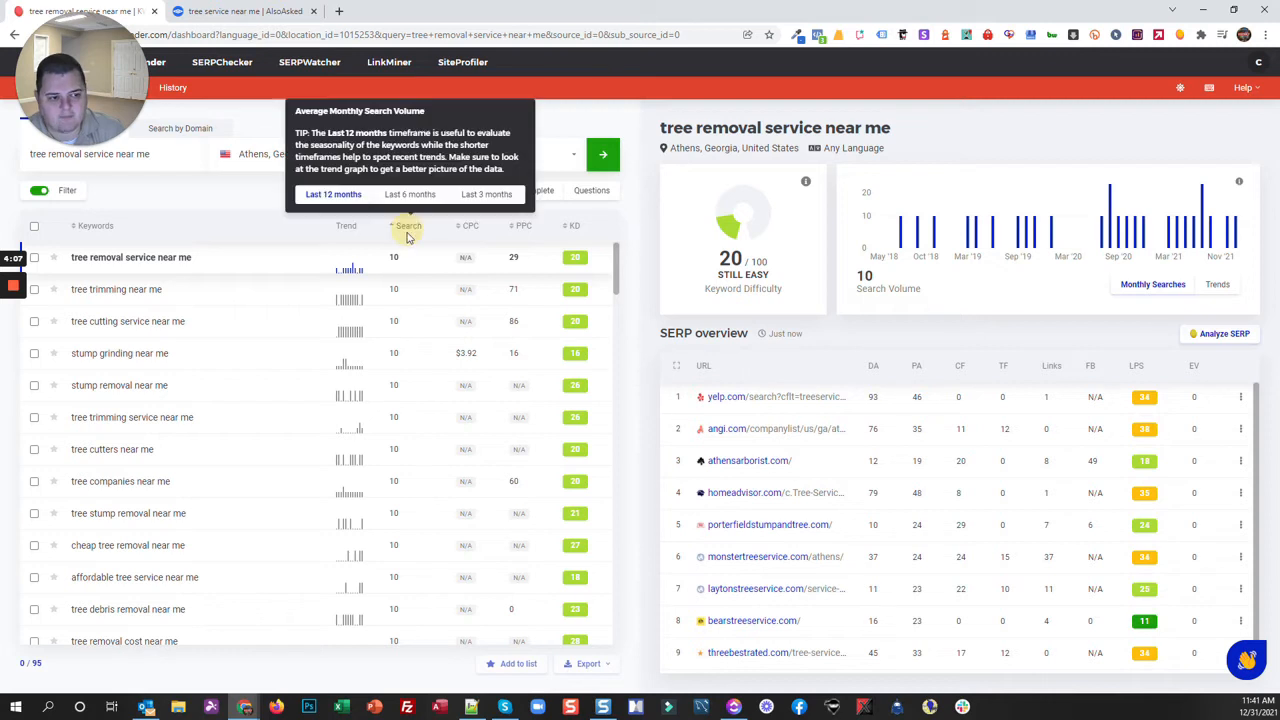
{"action": "left_click", "coordinate": [409, 228]}
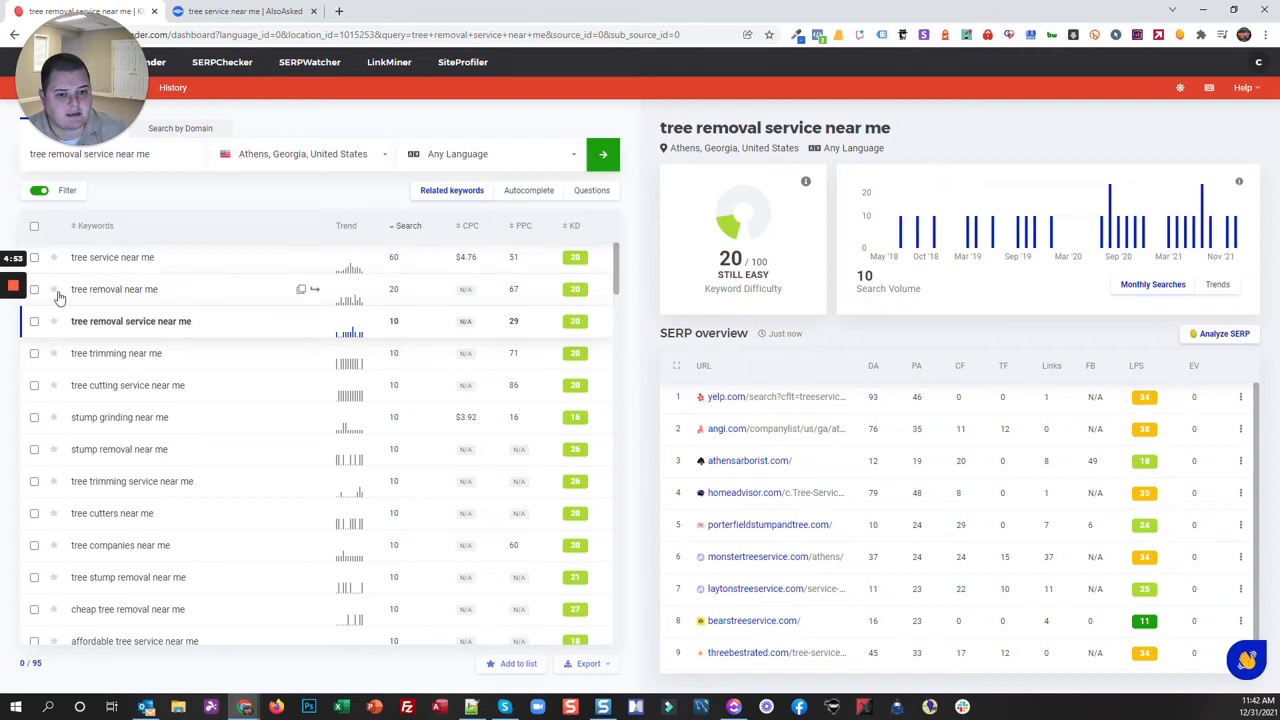
{"action": "mouse_move", "coordinate": [10, 340]}
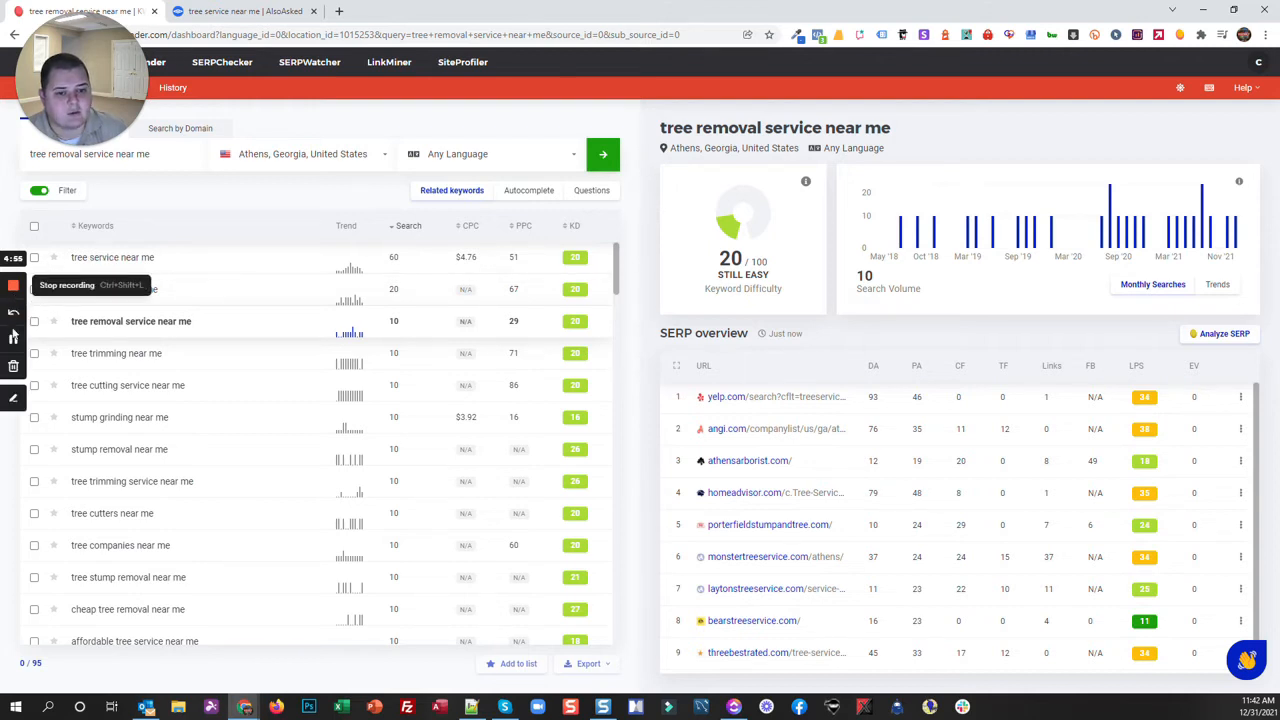
{"action": "left_click", "coordinate": [13, 340]}
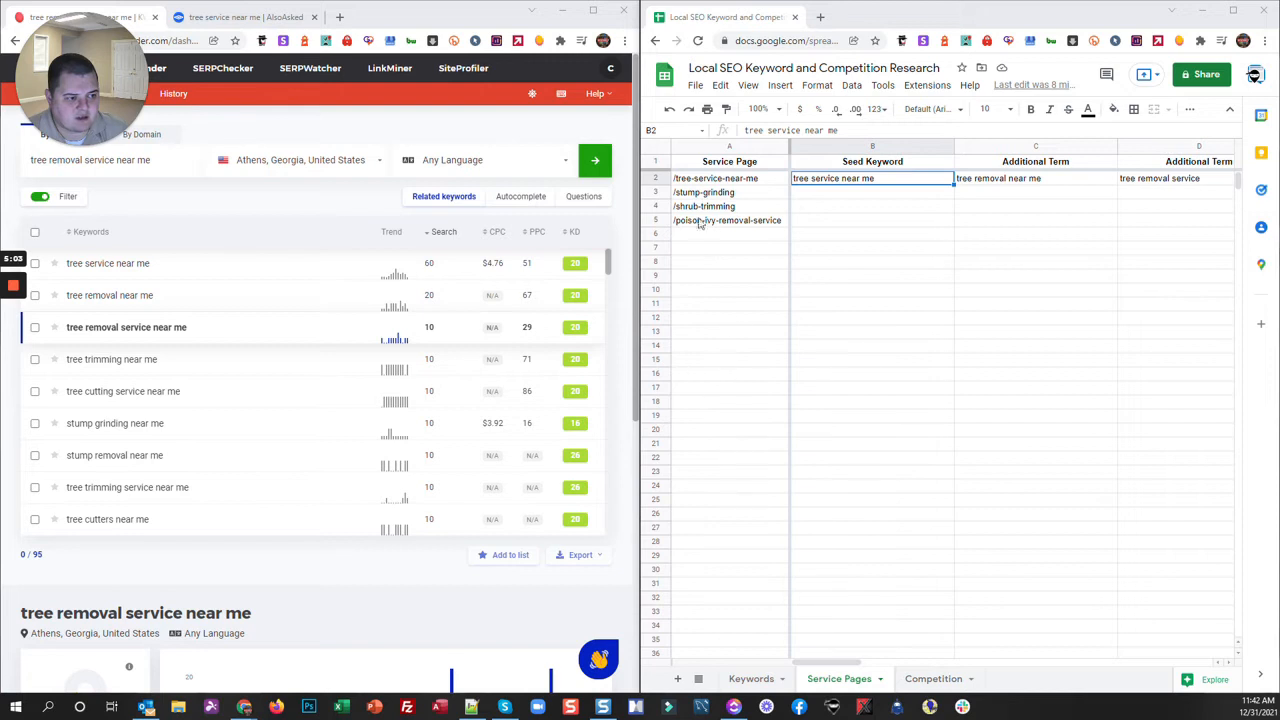
Clear the service page entries in A3:A5 of the Google Sheets Service Pages sheet and undo the deletion
{"action": "left_click", "coordinate": [751, 183]}
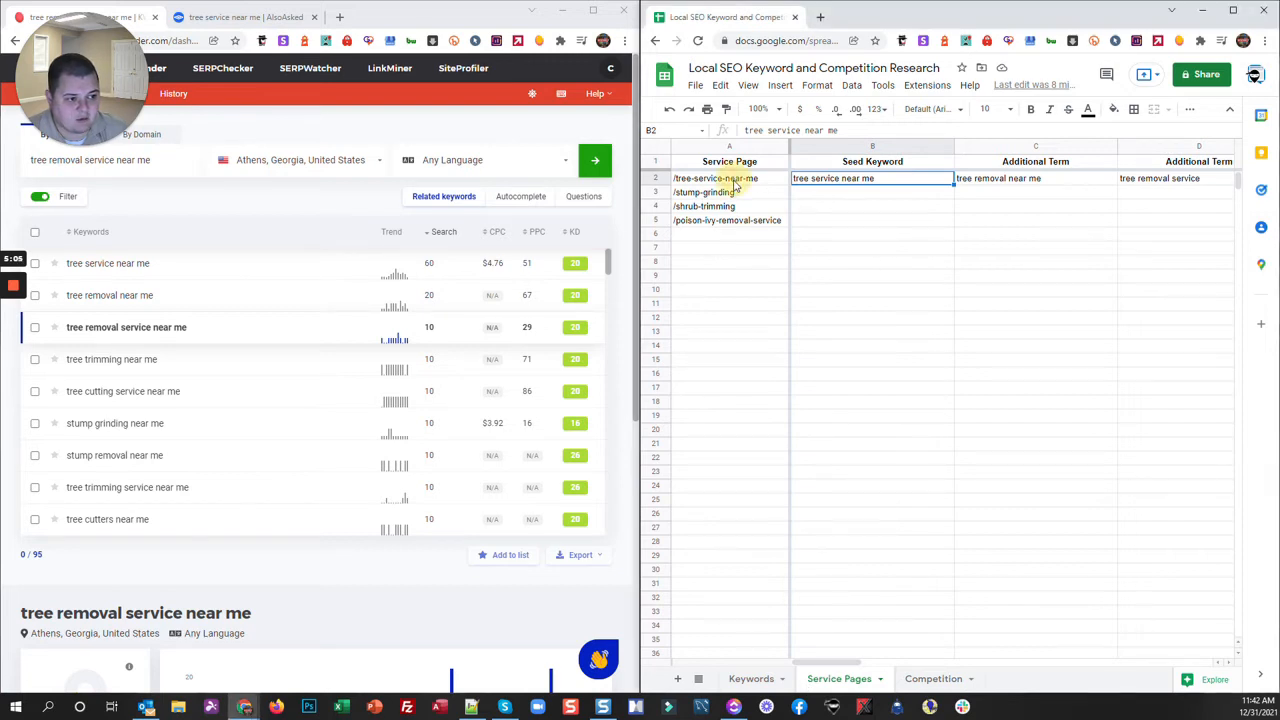
{"action": "key", "text": "Down"}
{"action": "key", "text": "shift+Down"}
{"action": "key", "text": "shift+Down"}
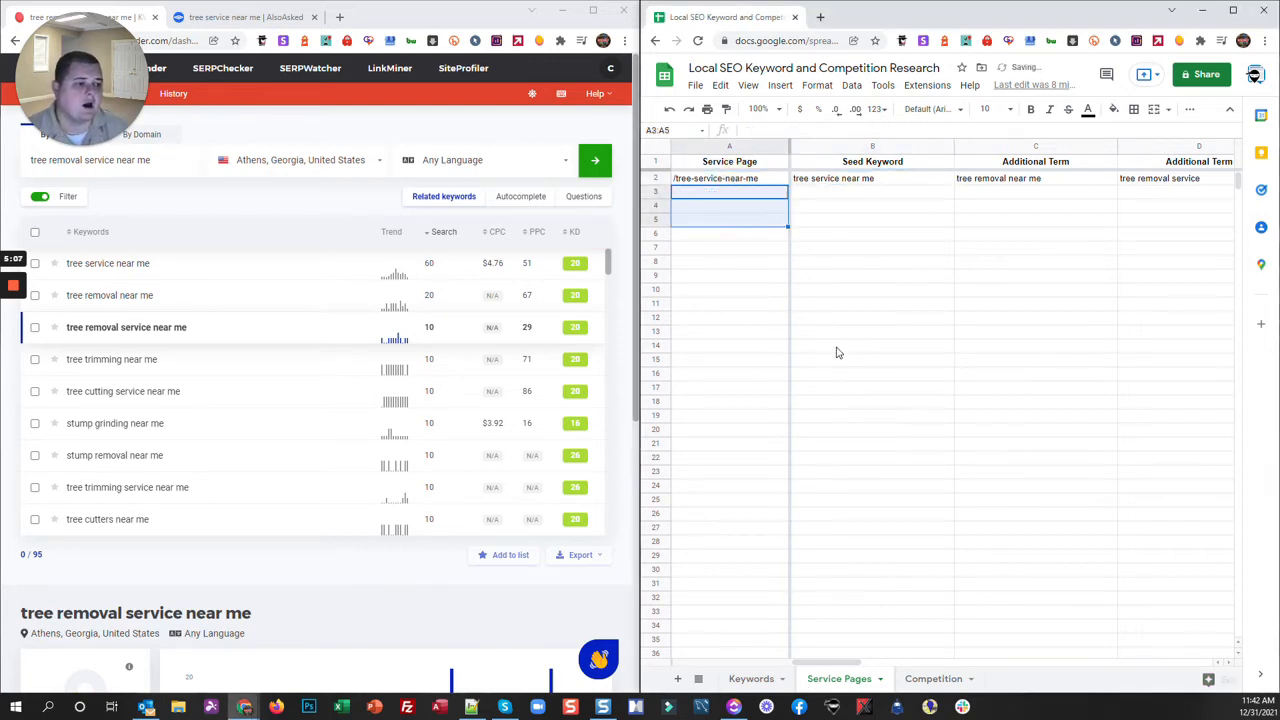
{"action": "key", "text": "Up"}
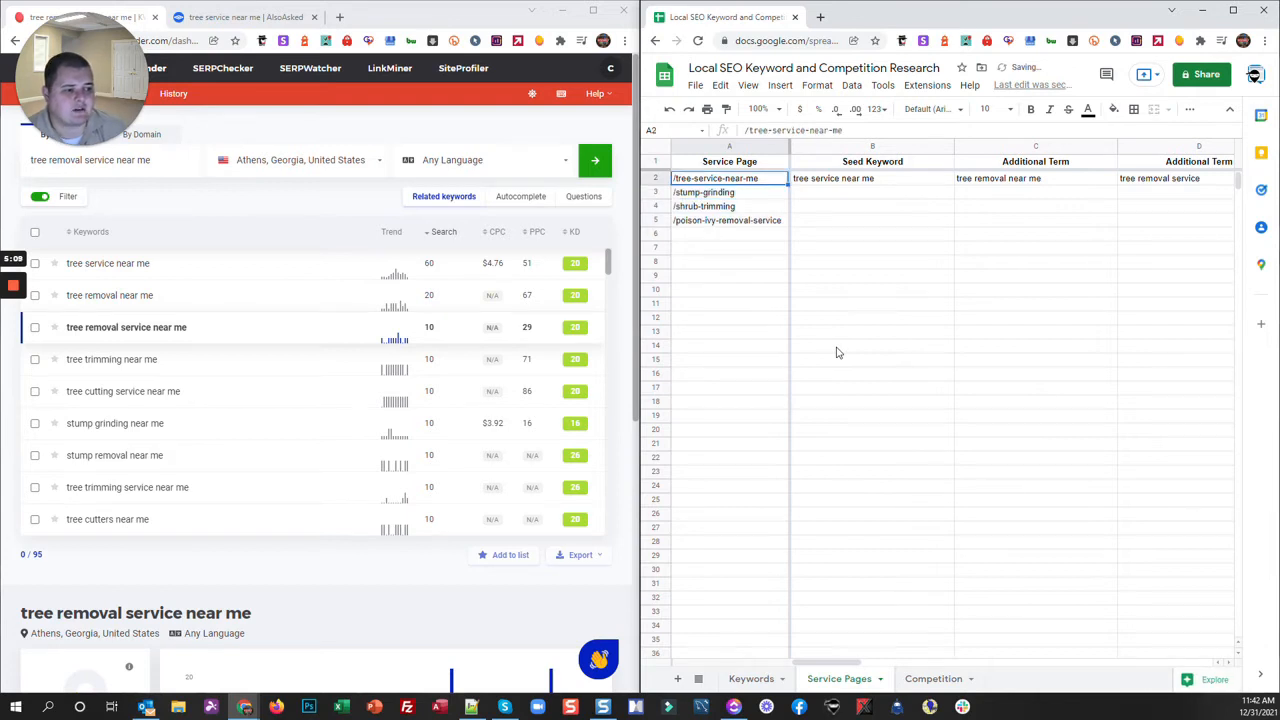
Review the seed keyword and additional terms listed across the row for the /tree-service-near-me page
{"action": "key", "text": "Right"}
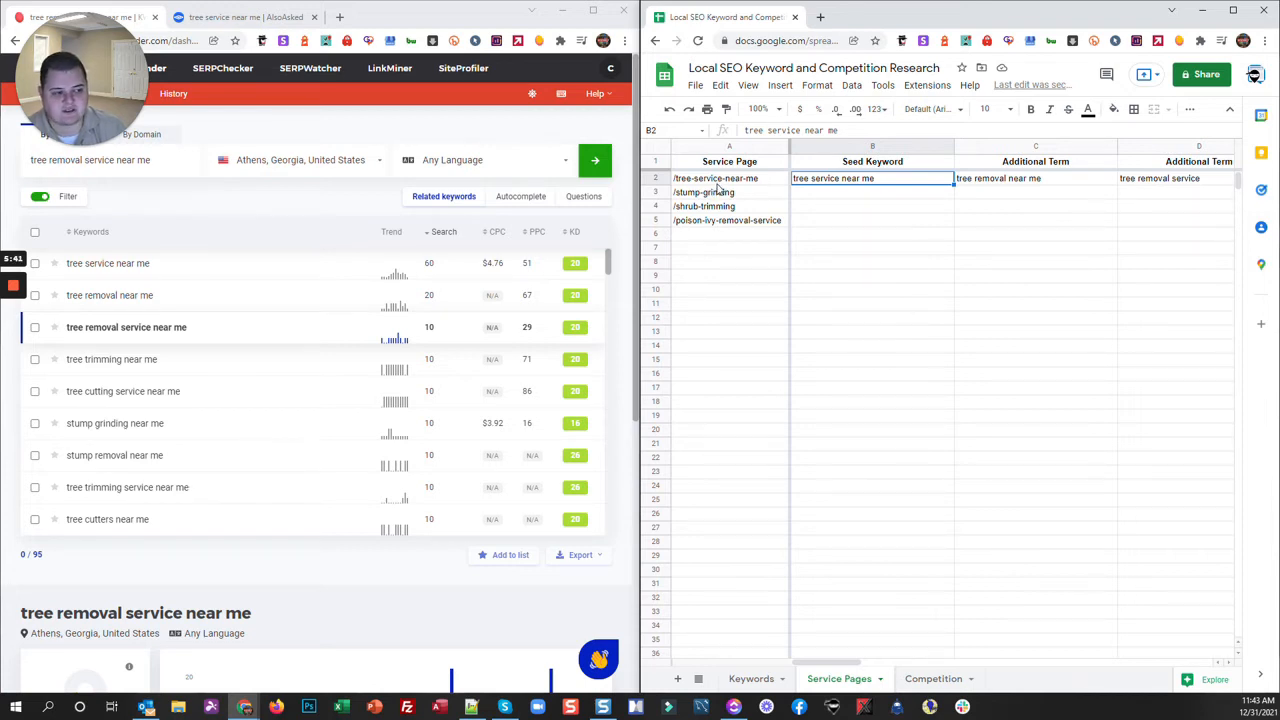
{"action": "key", "text": "Right"}
{"action": "key", "text": "Right"}
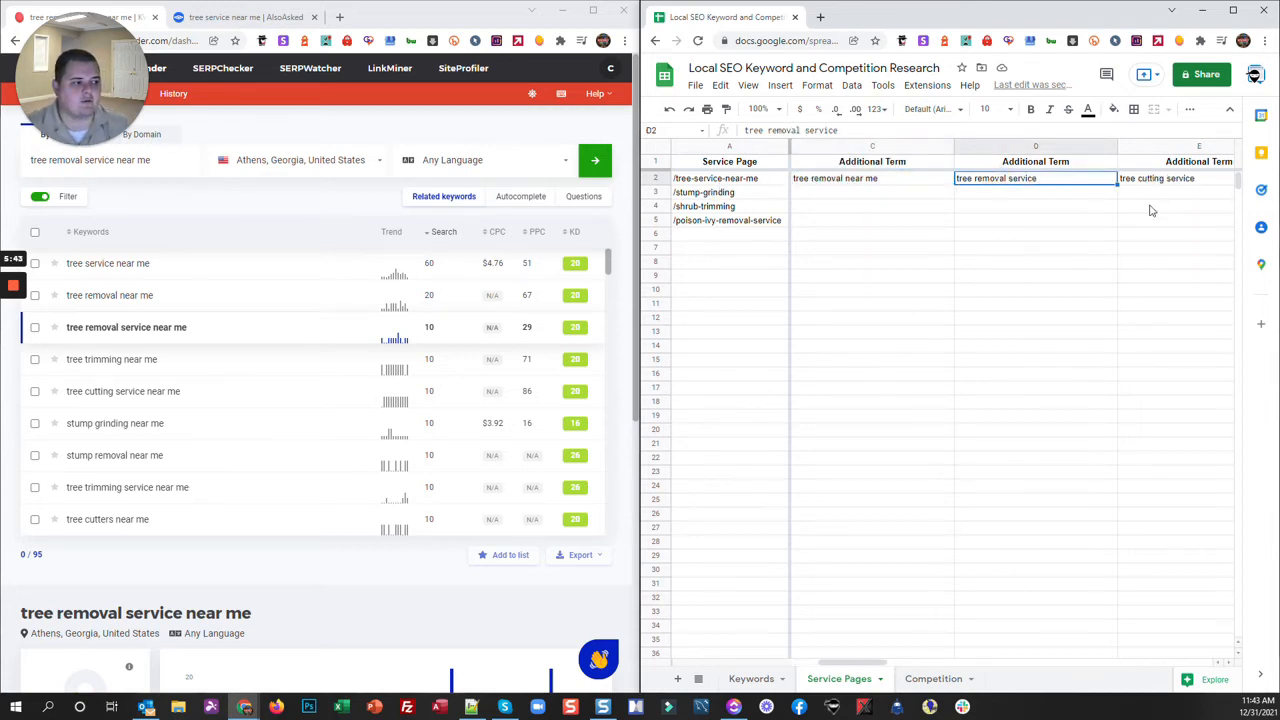
{"action": "key", "text": "Right"}
{"action": "key", "text": "Right"}
{"action": "key", "text": "Right"}
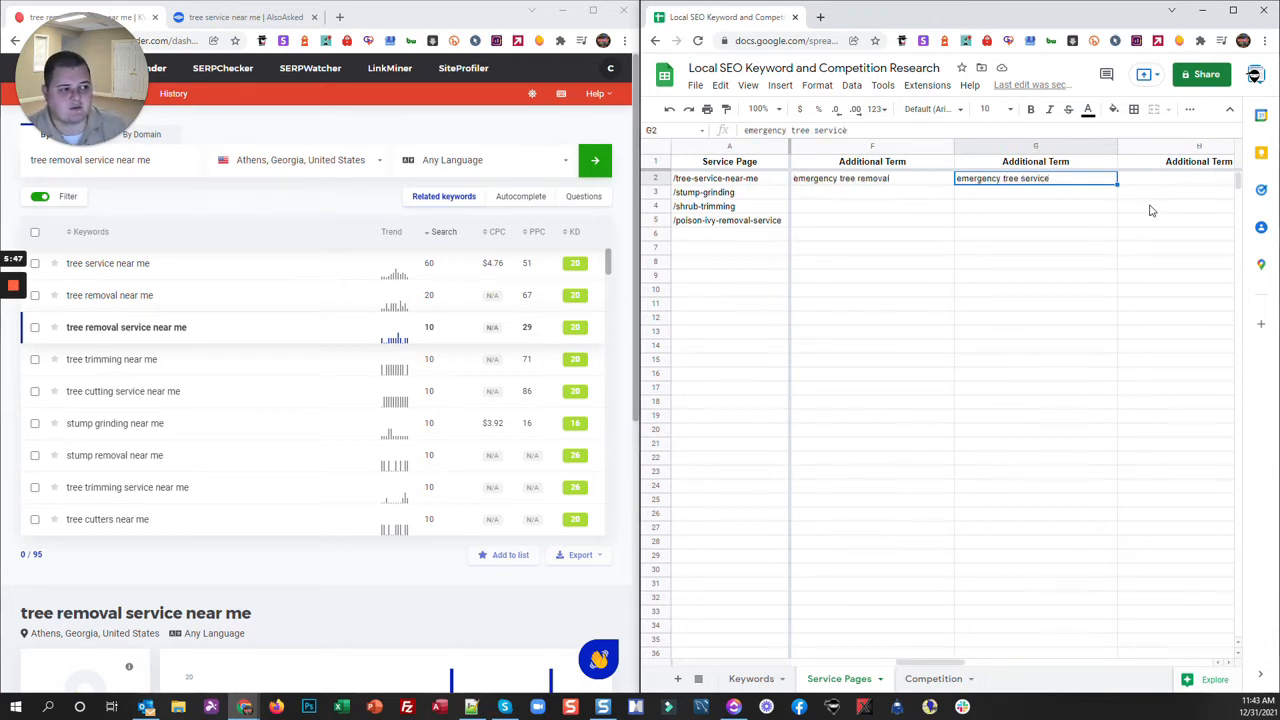
{"action": "key", "text": "Left"}
{"action": "key", "text": "Left"}
{"action": "key", "text": "Left"}
{"action": "key", "text": "Left"}
{"action": "key", "text": "Left"}
{"action": "key", "text": "Left"}
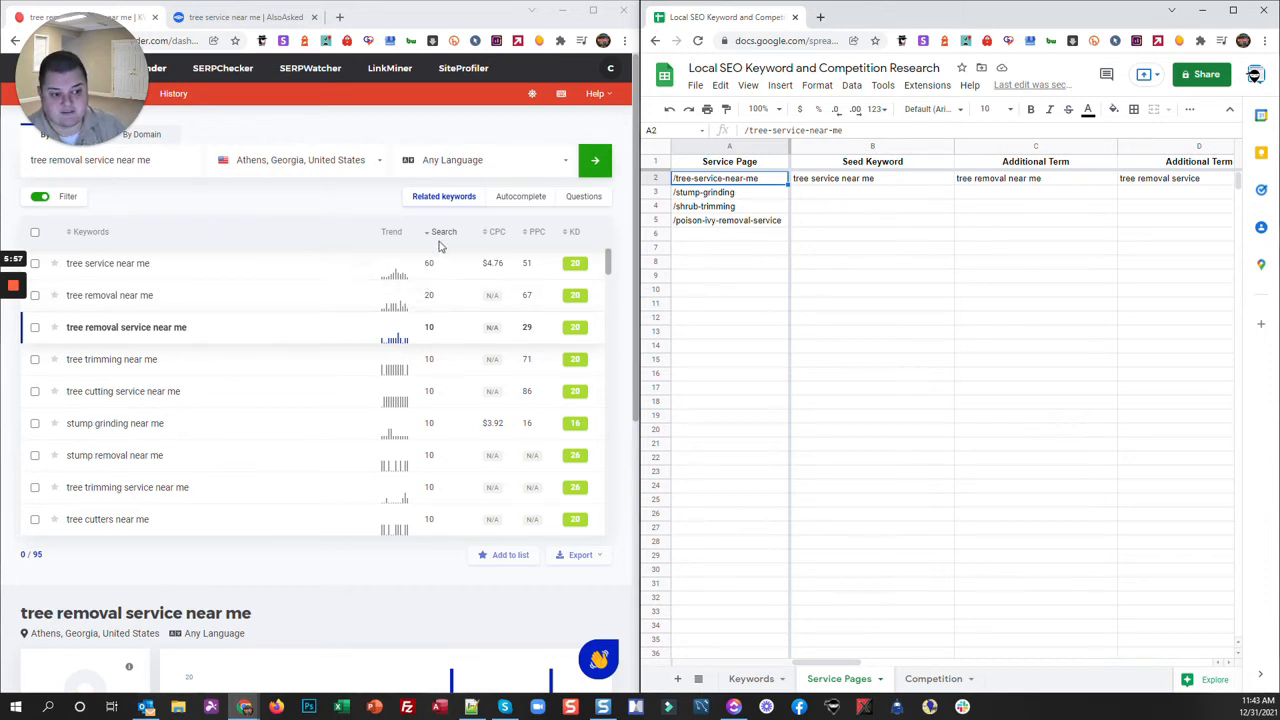
Check the related keywords for stump terms and rename the service page in A3 as /stump-grinding-and-removal
{"action": "scroll", "coordinate": [578, 360], "scroll_direction": "down", "scroll_amount": 2}
{"action": "scroll", "coordinate": [575, 427], "scroll_direction": "down", "scroll_amount": 3}
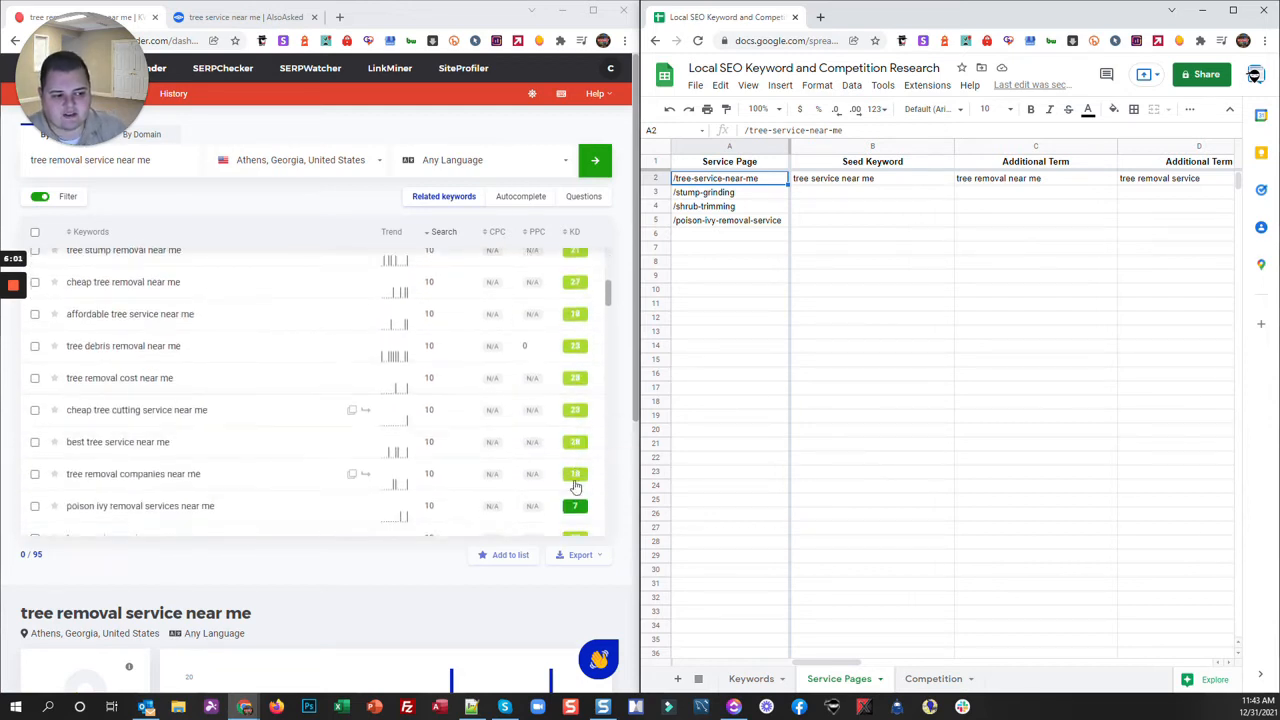
{"action": "scroll", "coordinate": [289, 360], "scroll_direction": "up", "scroll_amount": 5}
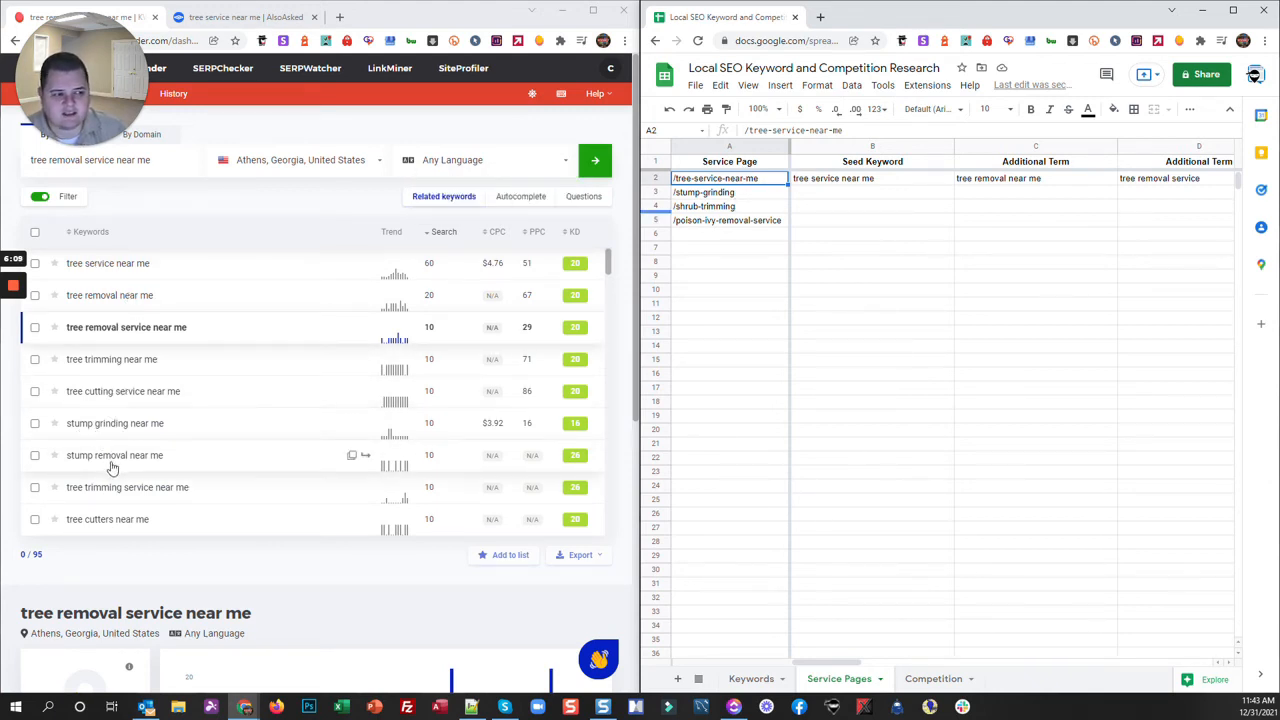
{"action": "left_click", "coordinate": [857, 196]}
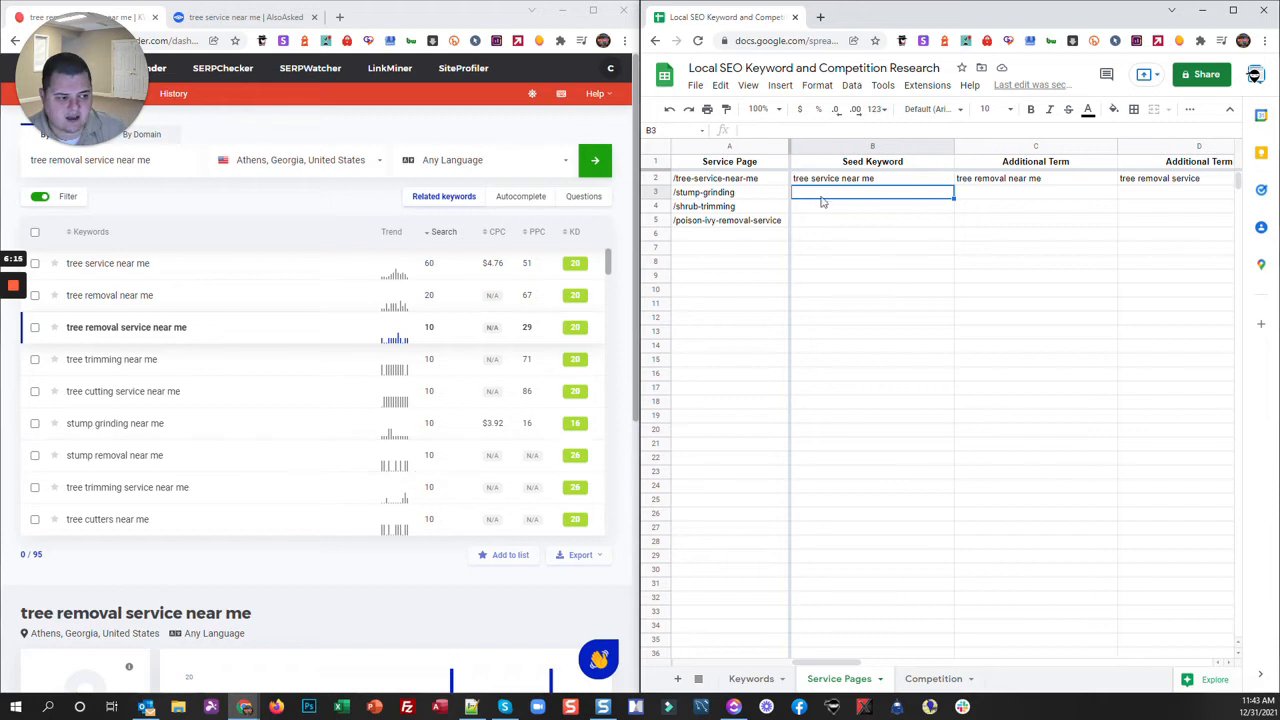
{"action": "left_click", "coordinate": [732, 199]}
{"action": "type", "text": "/st"}
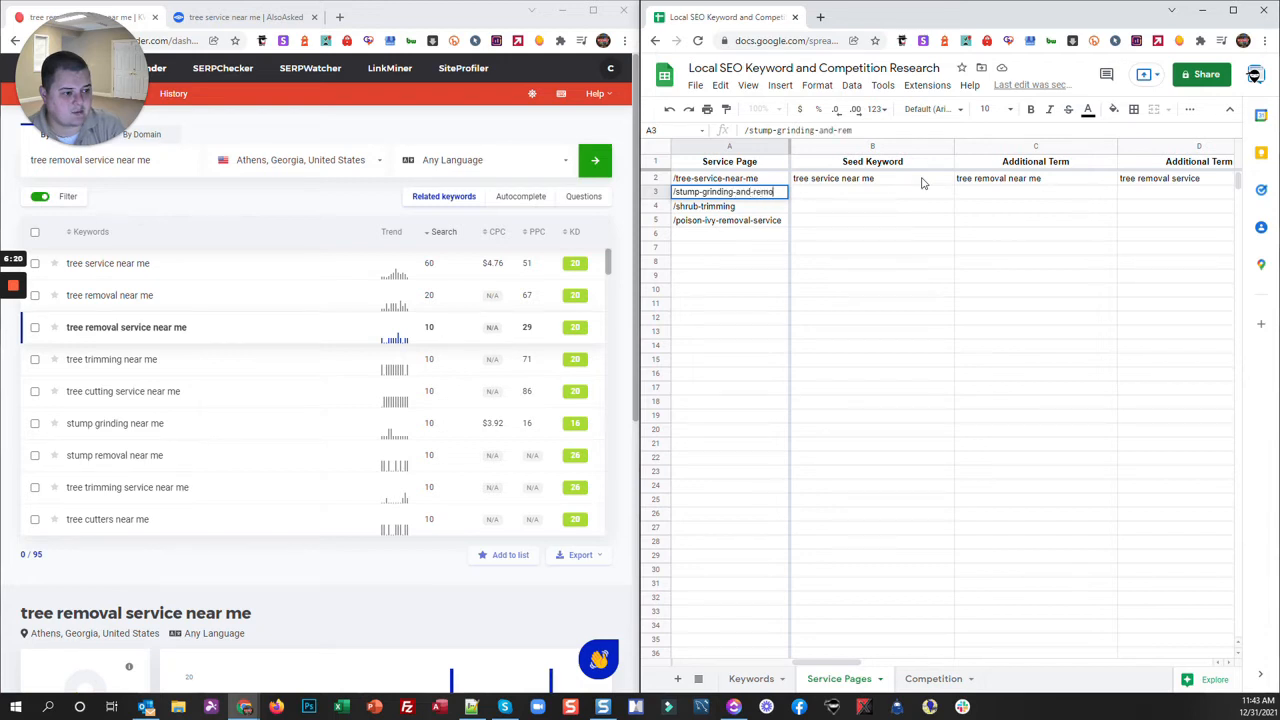
{"action": "key", "text": "Tab"}
Enter "stump grinding" as the seed keyword and "stump removal" as the first additional term for the stump page
{"action": "type", "text": "stump grinding"}
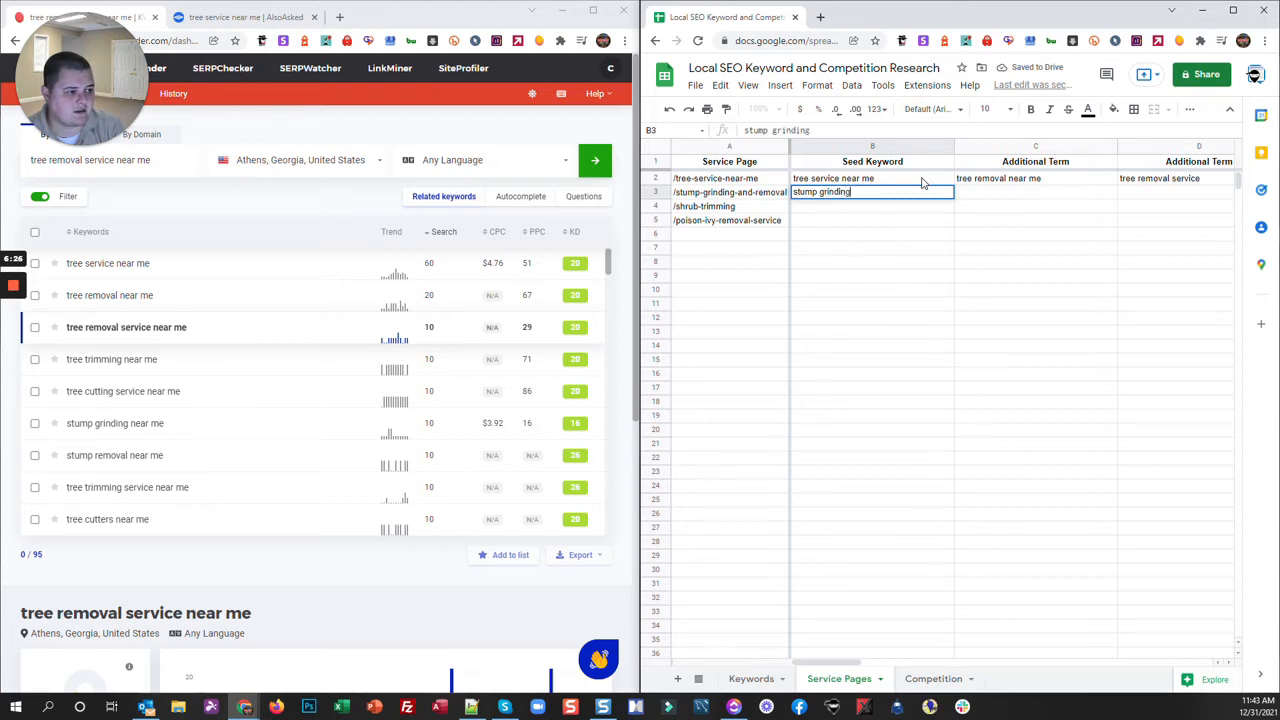
{"action": "key", "text": "Tab"}
{"action": "type", "text": "s"}
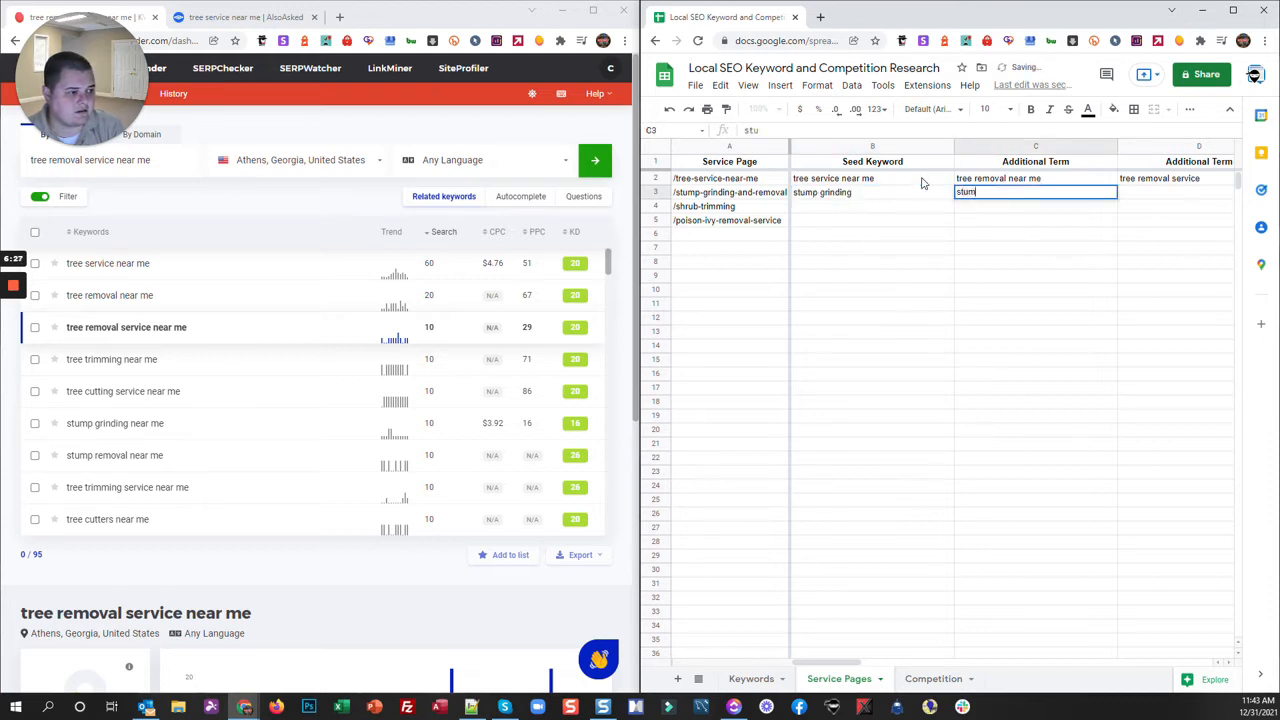
{"action": "type", "text": "tump removal"}
{"action": "key", "text": "Return"}
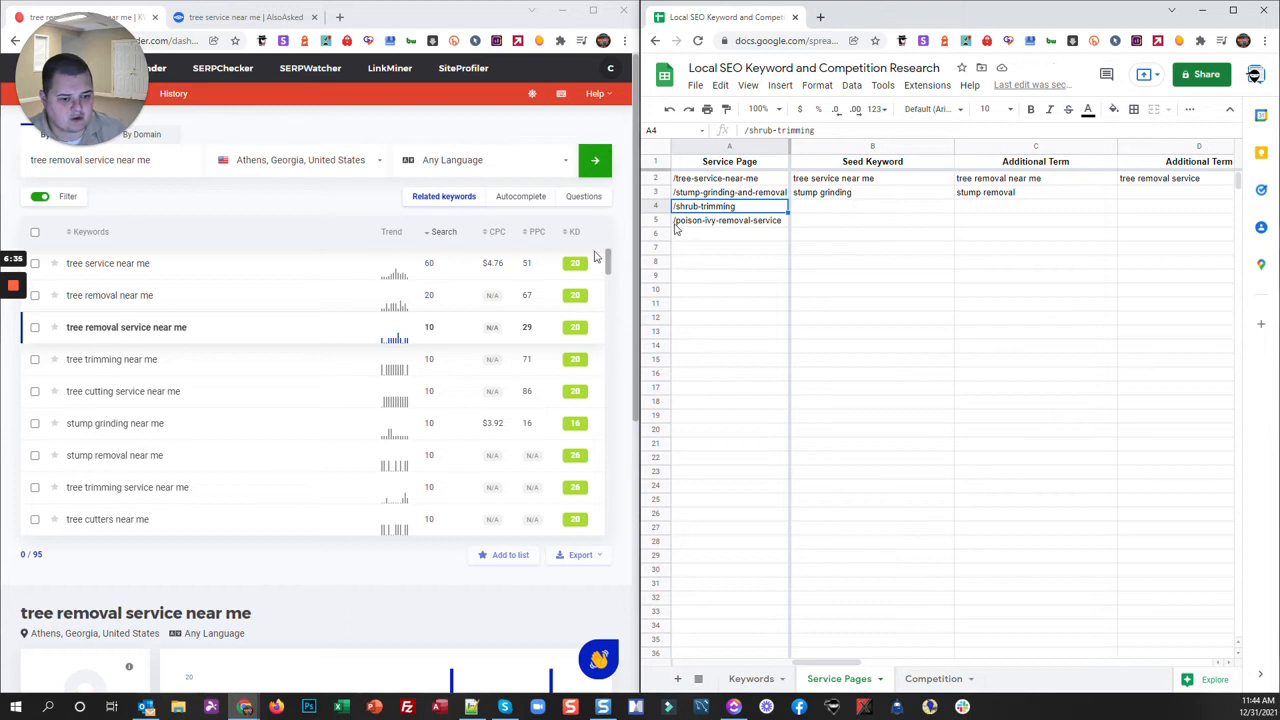
Find the tree pruning keyword among the related keywords and add the service page /tree-pruning-services-near-me in A6
{"action": "scroll", "coordinate": [282, 364], "scroll_direction": "down", "scroll_amount": 3}
{"action": "scroll", "coordinate": [280, 366], "scroll_direction": "down", "scroll_amount": 5}
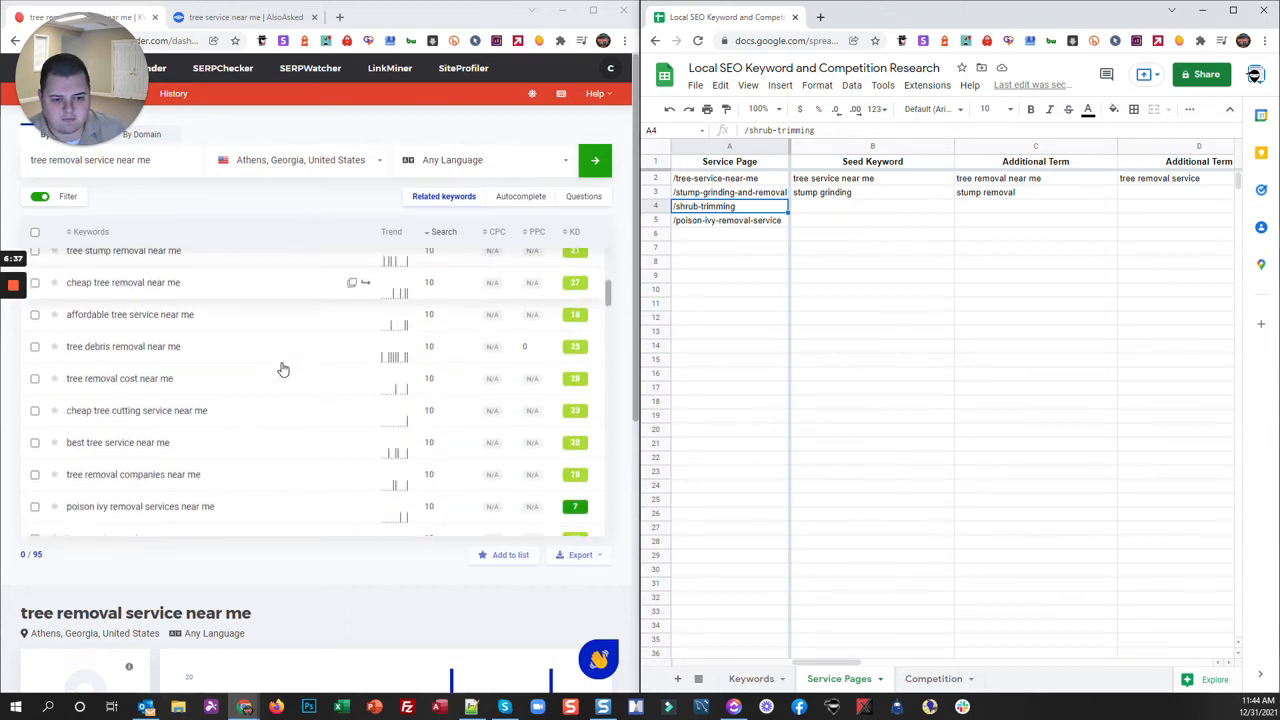
{"action": "scroll", "coordinate": [300, 370], "scroll_direction": "down", "scroll_amount": 3}
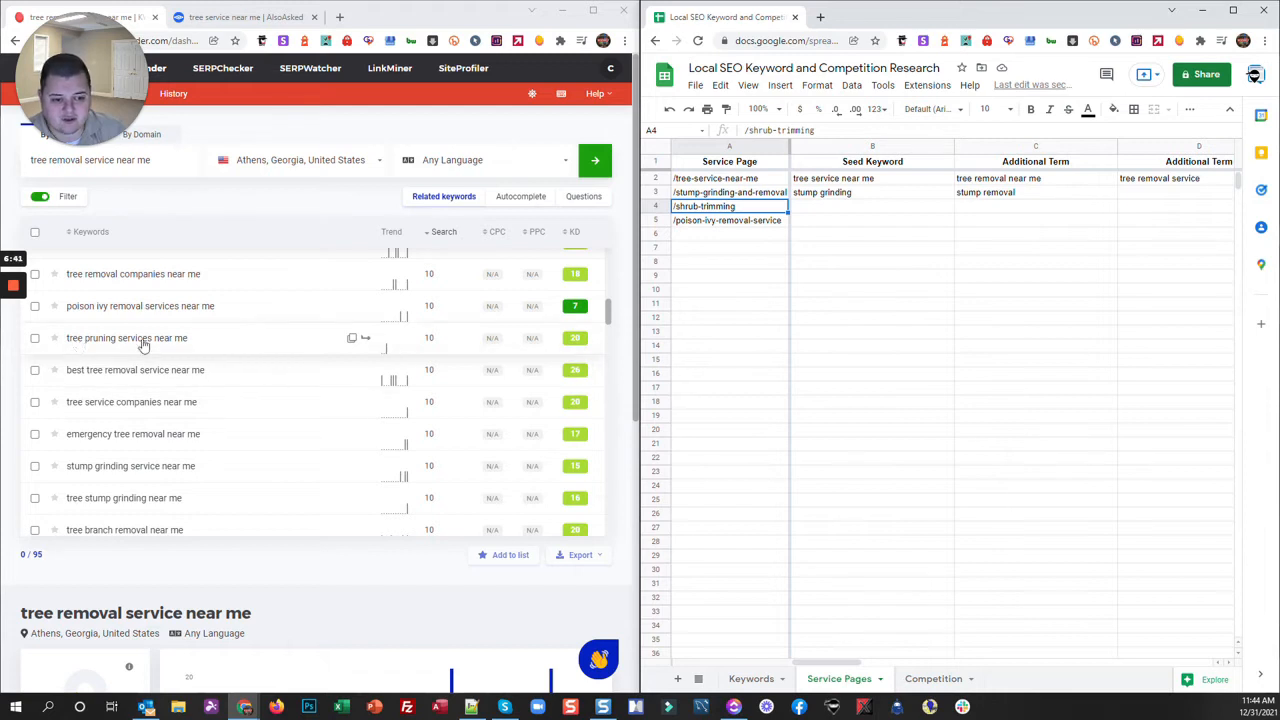
{"action": "left_click", "coordinate": [695, 234]}
{"action": "type", "text": "/tre"}
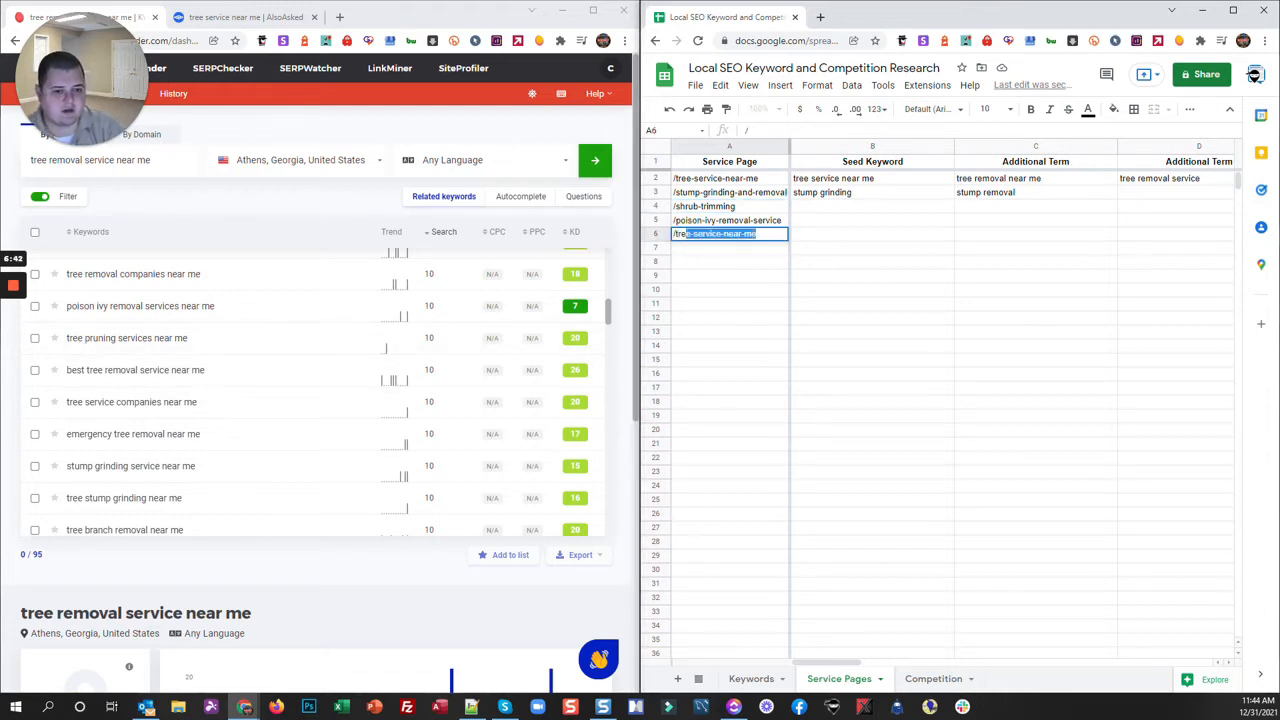
{"action": "type", "text": "e-priun"}
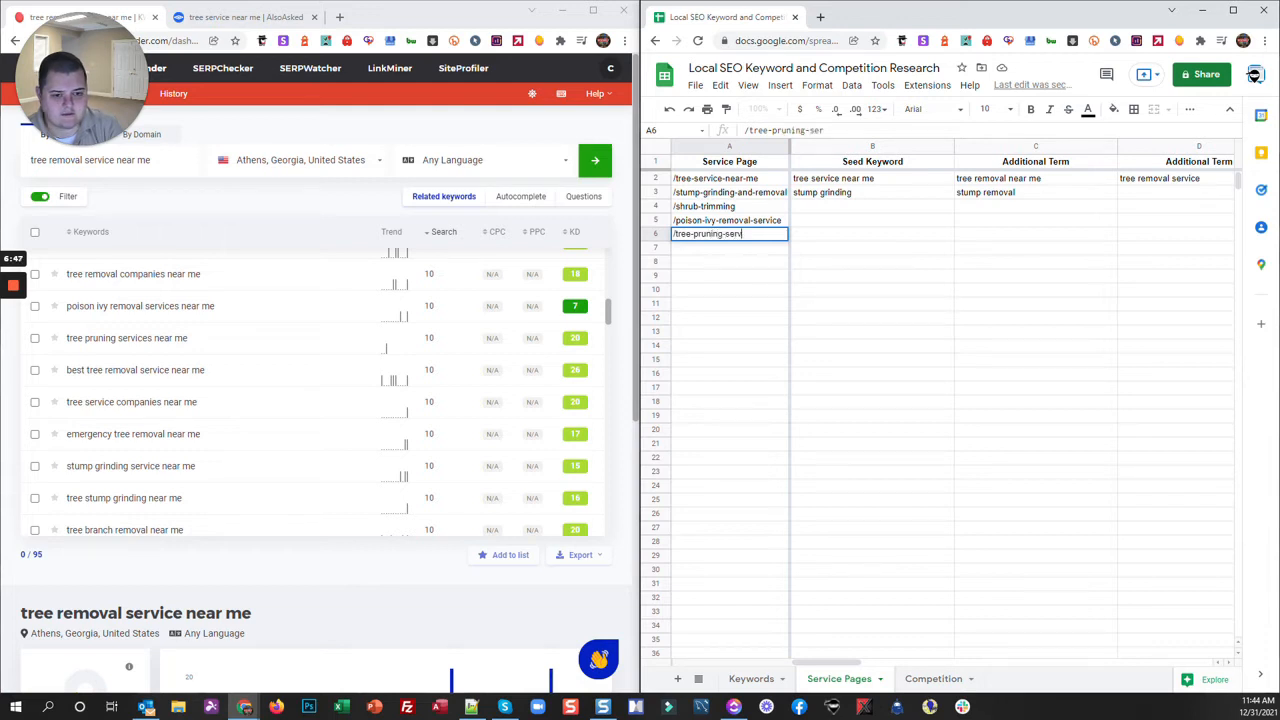
{"action": "type", "text": "ing-services-near-me"}
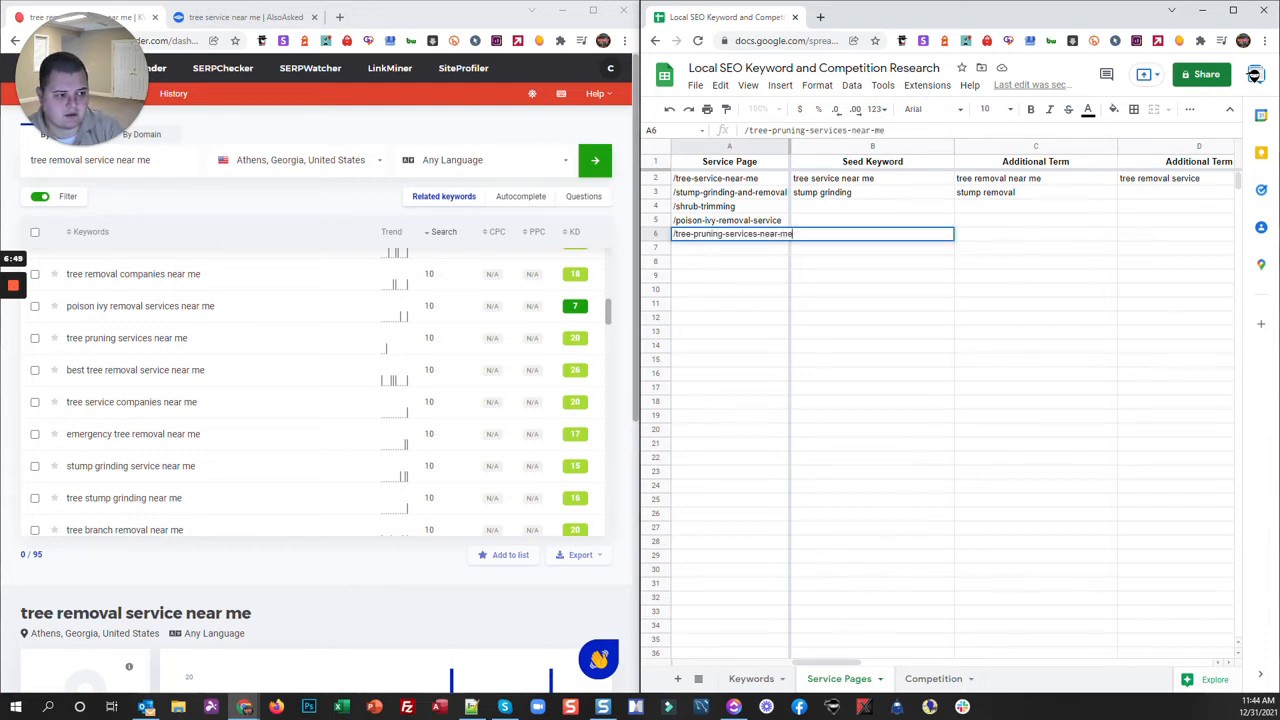
{"action": "key", "text": "Tab"}
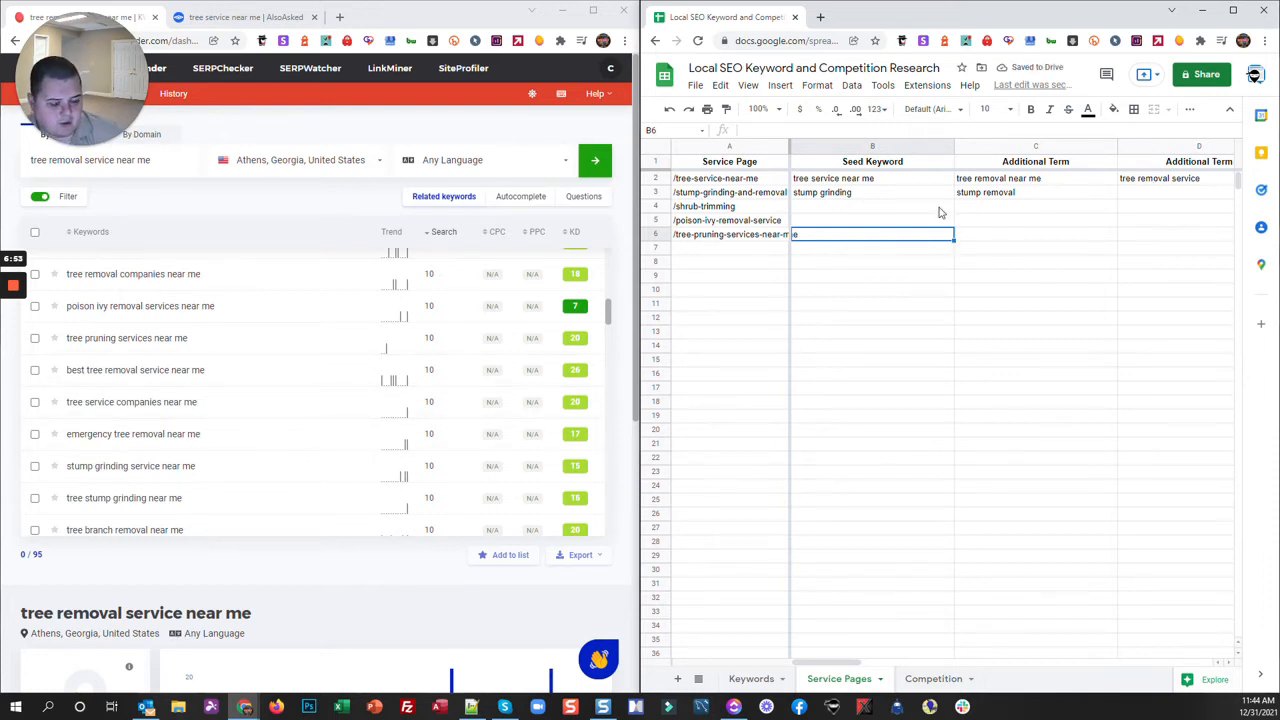
Find the limb removal keyword among the related keywords and add the service page /tree-limb-removal in A7
{"action": "scroll", "coordinate": [91, 449], "scroll_direction": "down", "scroll_amount": 1}
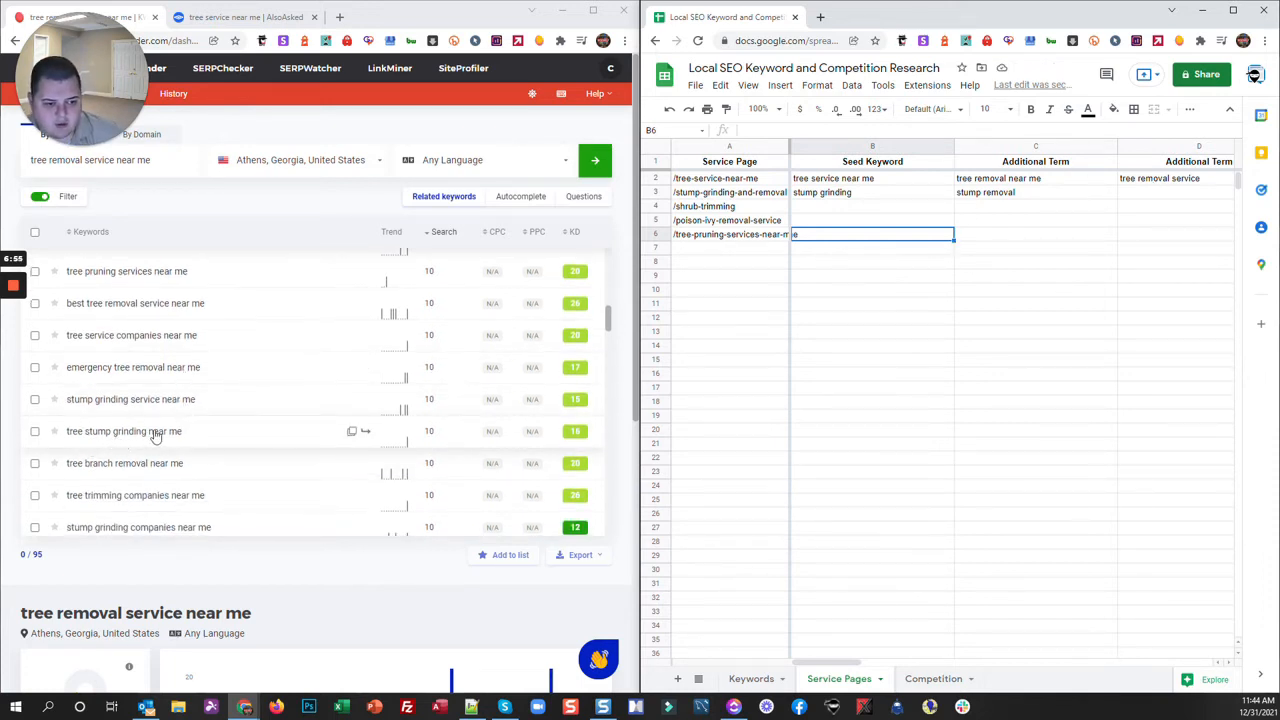
{"action": "scroll", "coordinate": [155, 436], "scroll_direction": "down", "scroll_amount": 1}
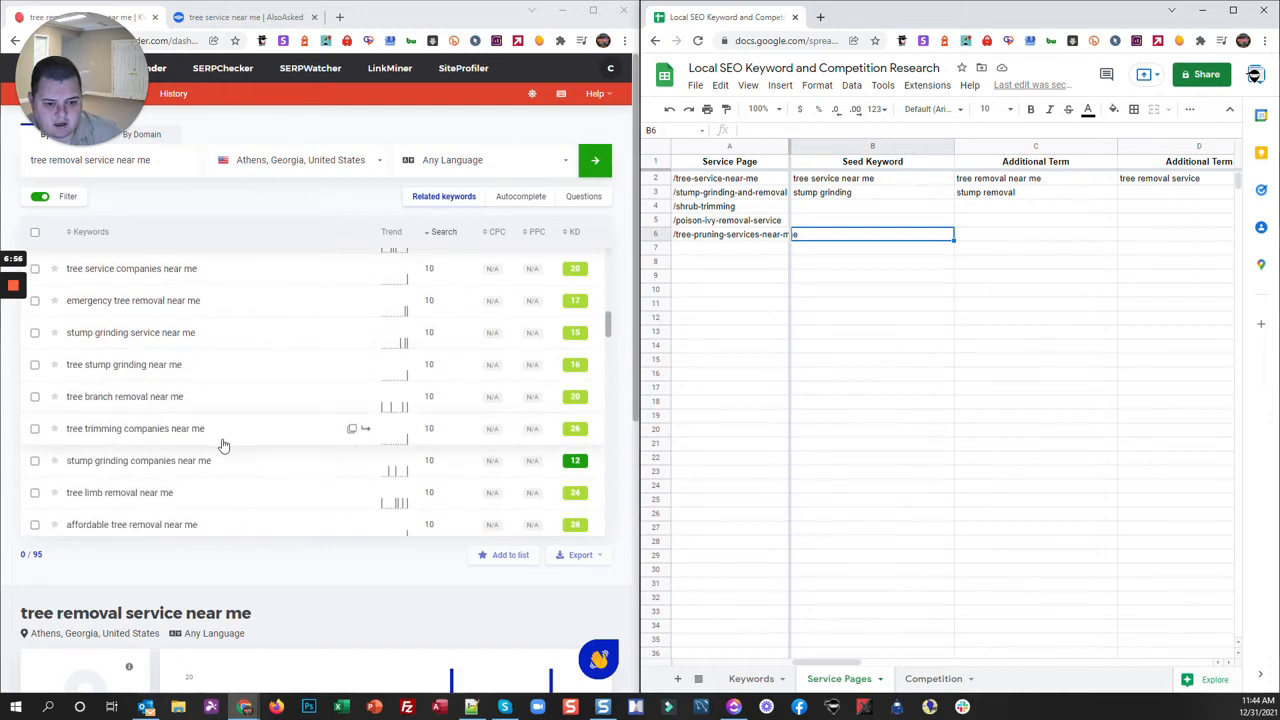
{"action": "scroll", "coordinate": [224, 445], "scroll_direction": "down", "scroll_amount": 1}
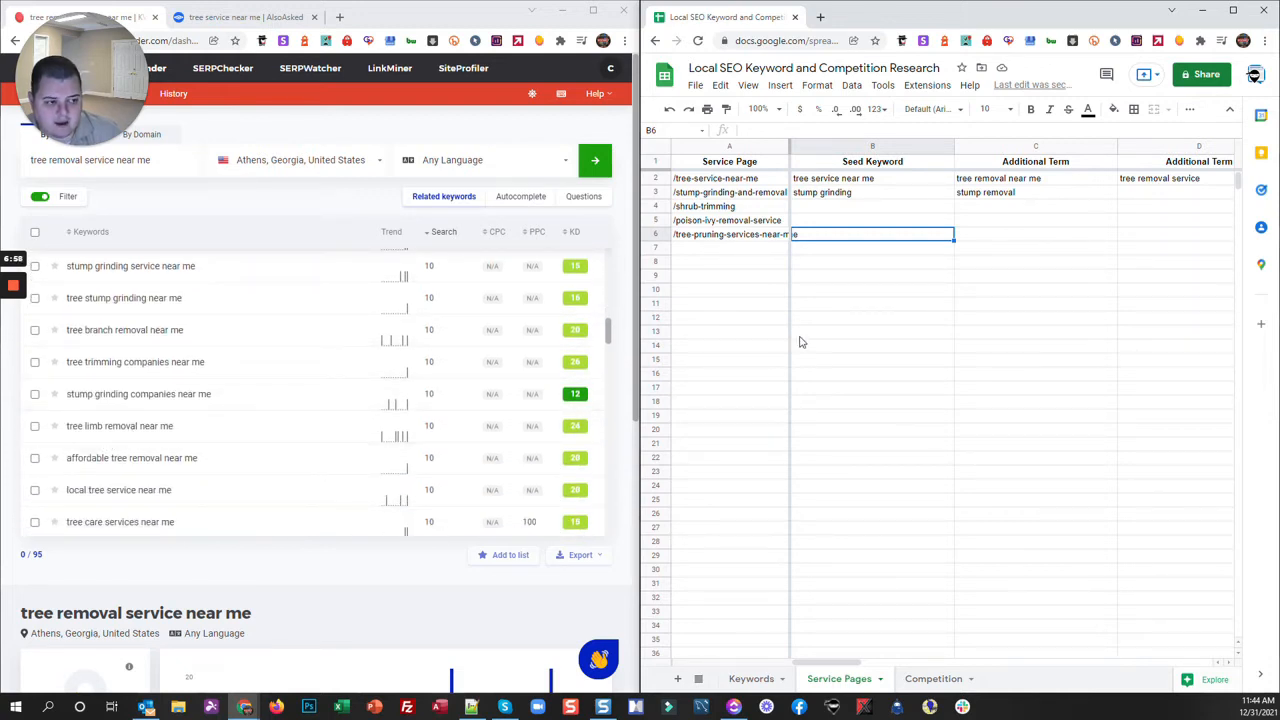
{"action": "left_click", "coordinate": [710, 249]}
{"action": "type", "text": "/tree-limb-removal"}
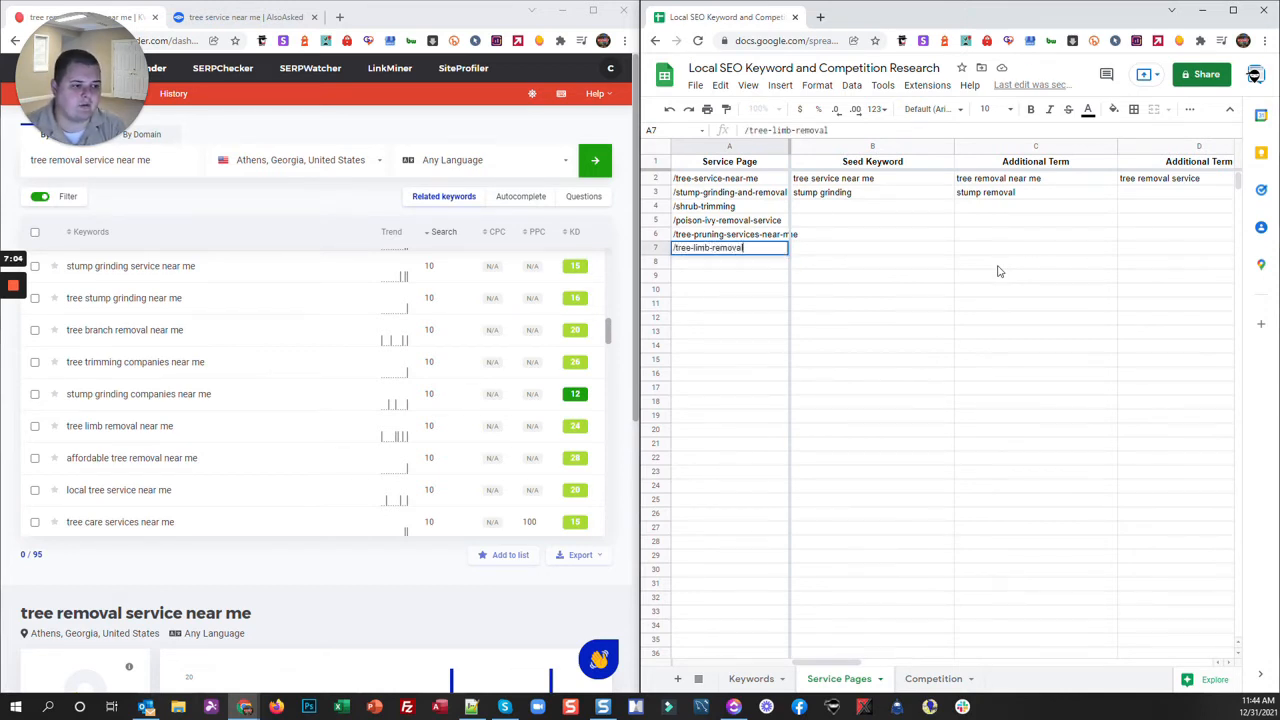
{"action": "key", "text": "Return"}
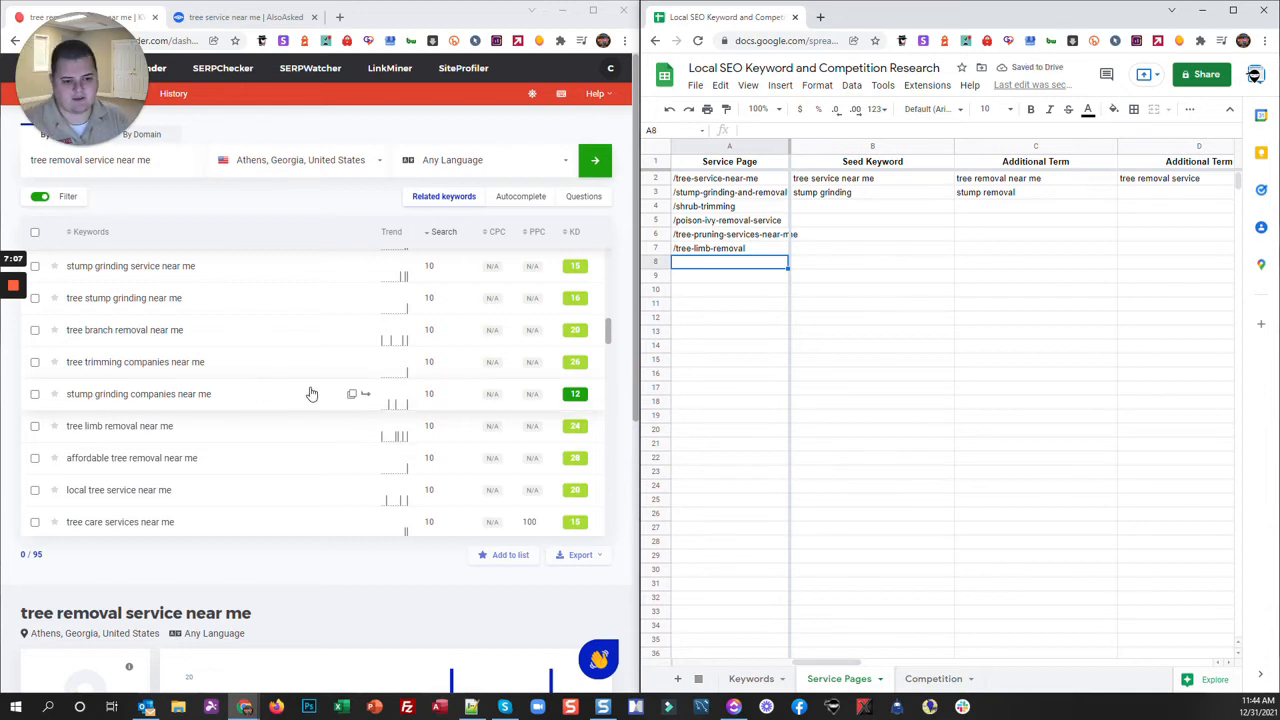
Check the remaining related keywords for pruning terms and enter "tree and shrub pruning" as the seed keyword for the tree pruning page
{"action": "scroll", "coordinate": [290, 400], "scroll_direction": "down", "scroll_amount": 3}
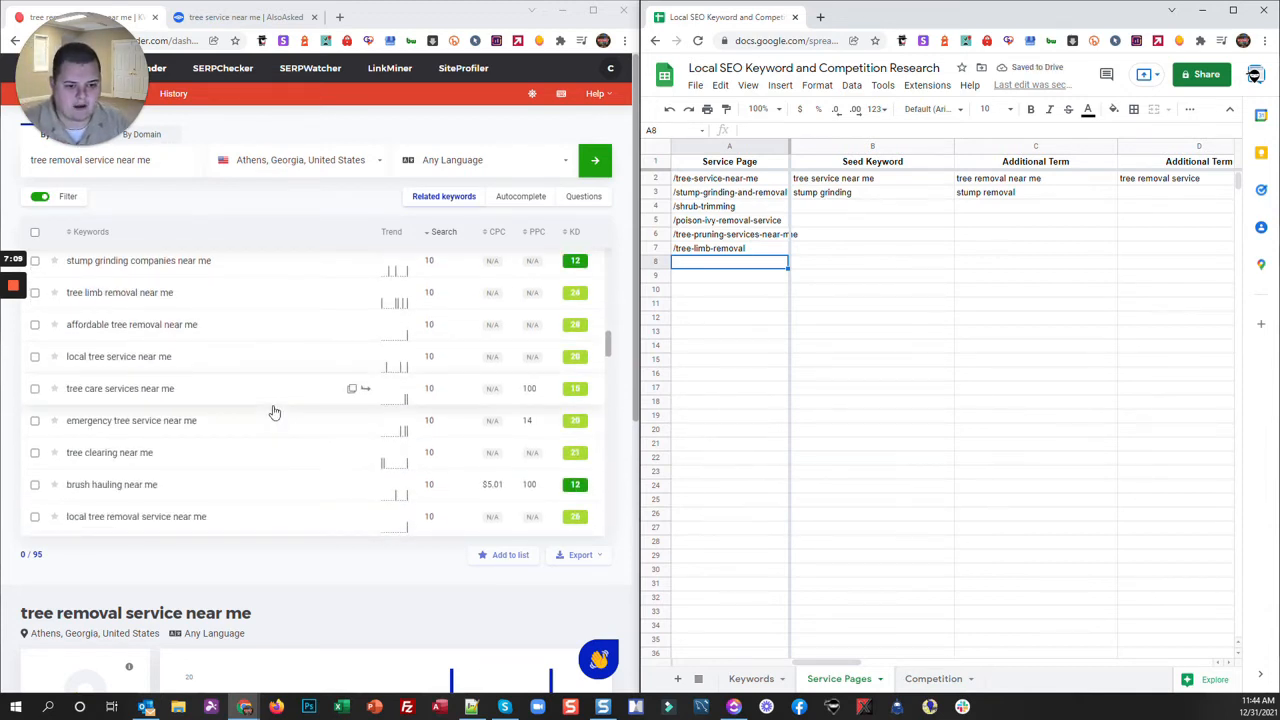
{"action": "scroll", "coordinate": [262, 440], "scroll_direction": "down", "scroll_amount": 6}
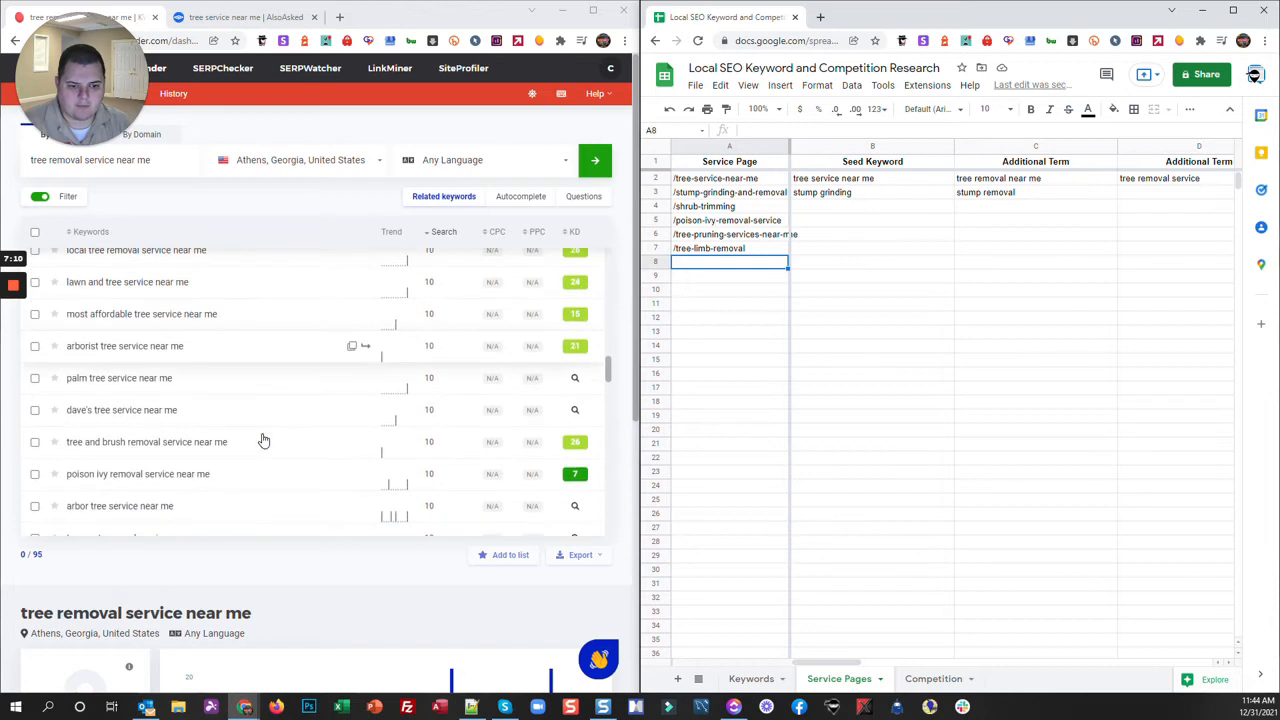
{"action": "scroll", "coordinate": [261, 399], "scroll_direction": "down", "scroll_amount": 5}
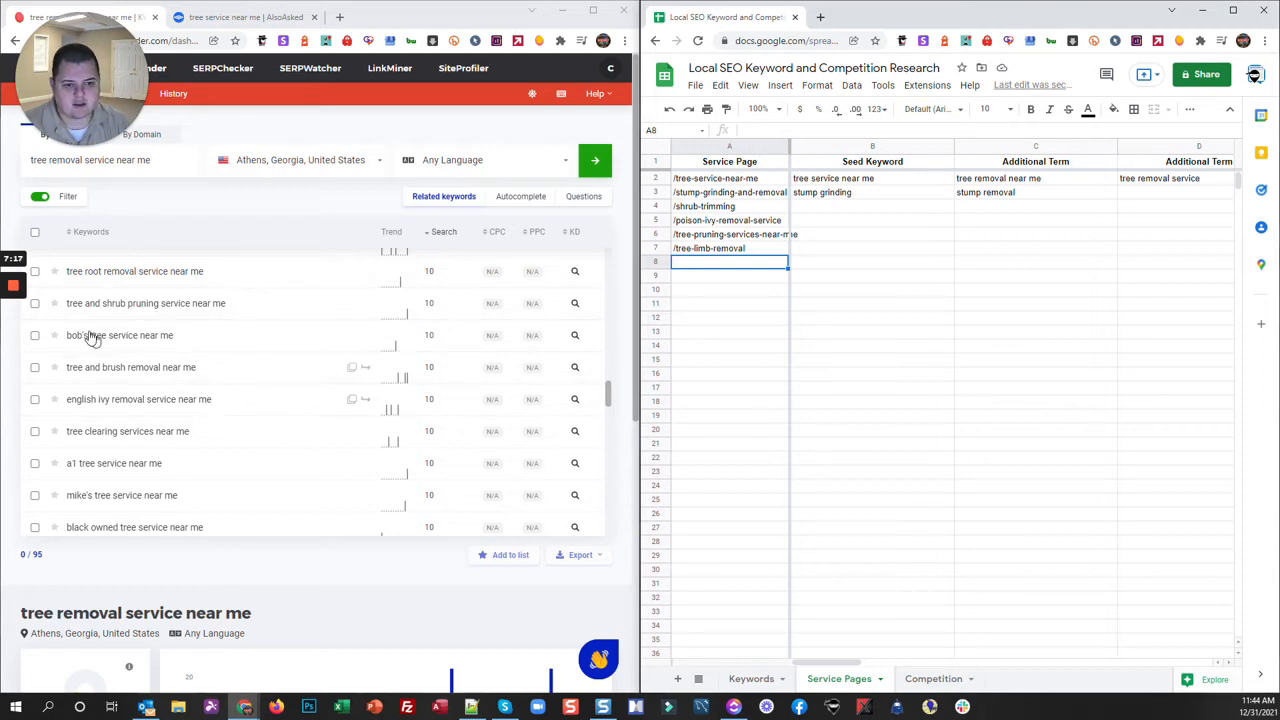
{"action": "left_click", "coordinate": [830, 236]}
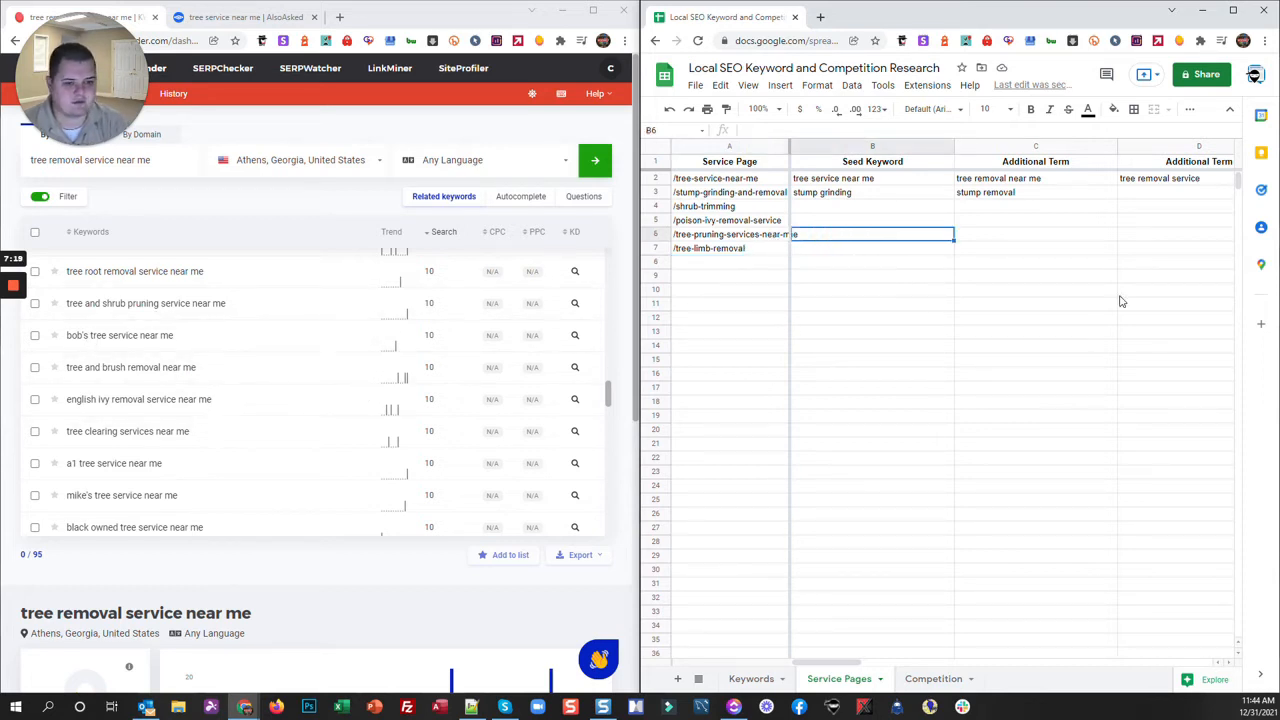
{"action": "type", "text": "tree and shrub prunin"}
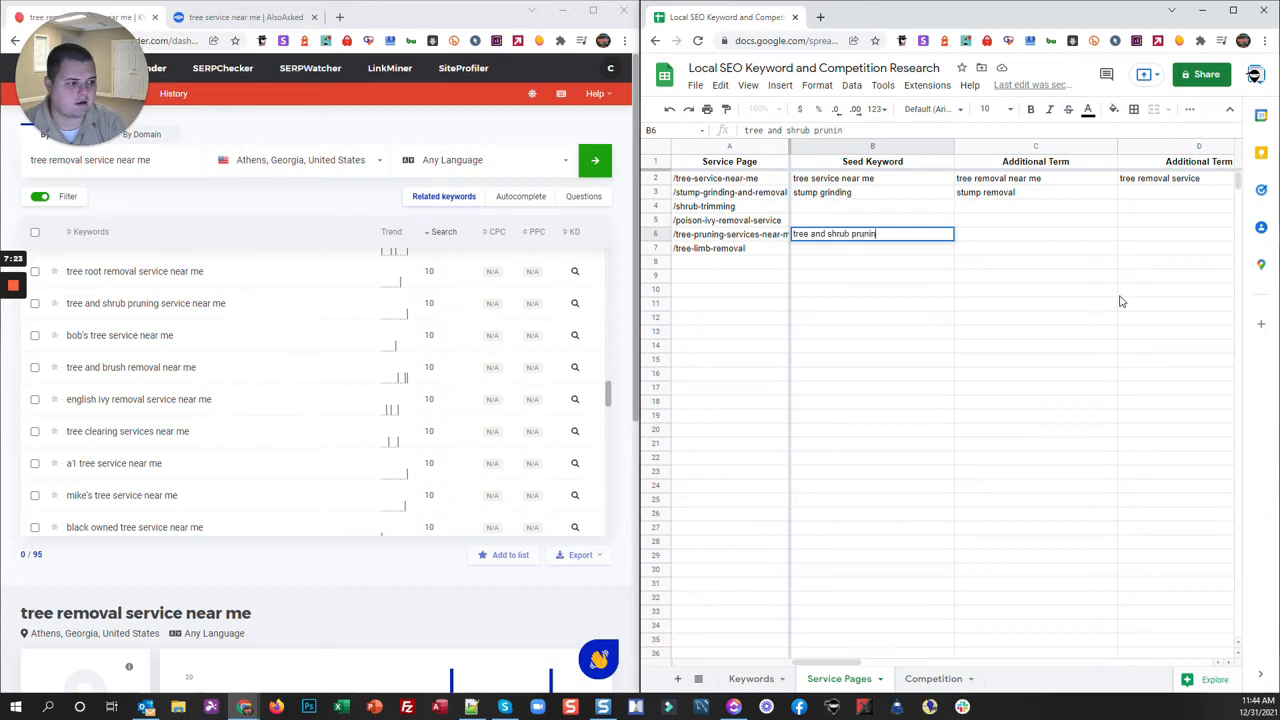
{"action": "type", "text": "g"}
{"action": "key", "text": "Tab"}
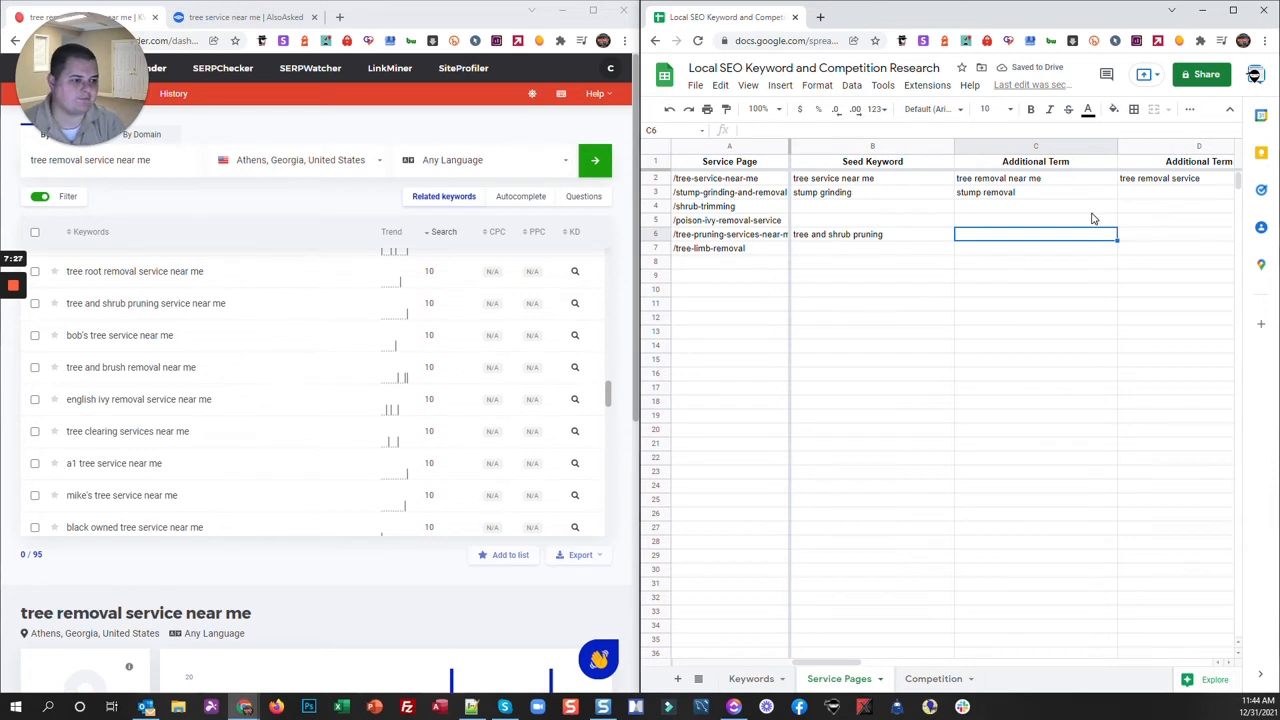
{"action": "key", "text": "Return"}
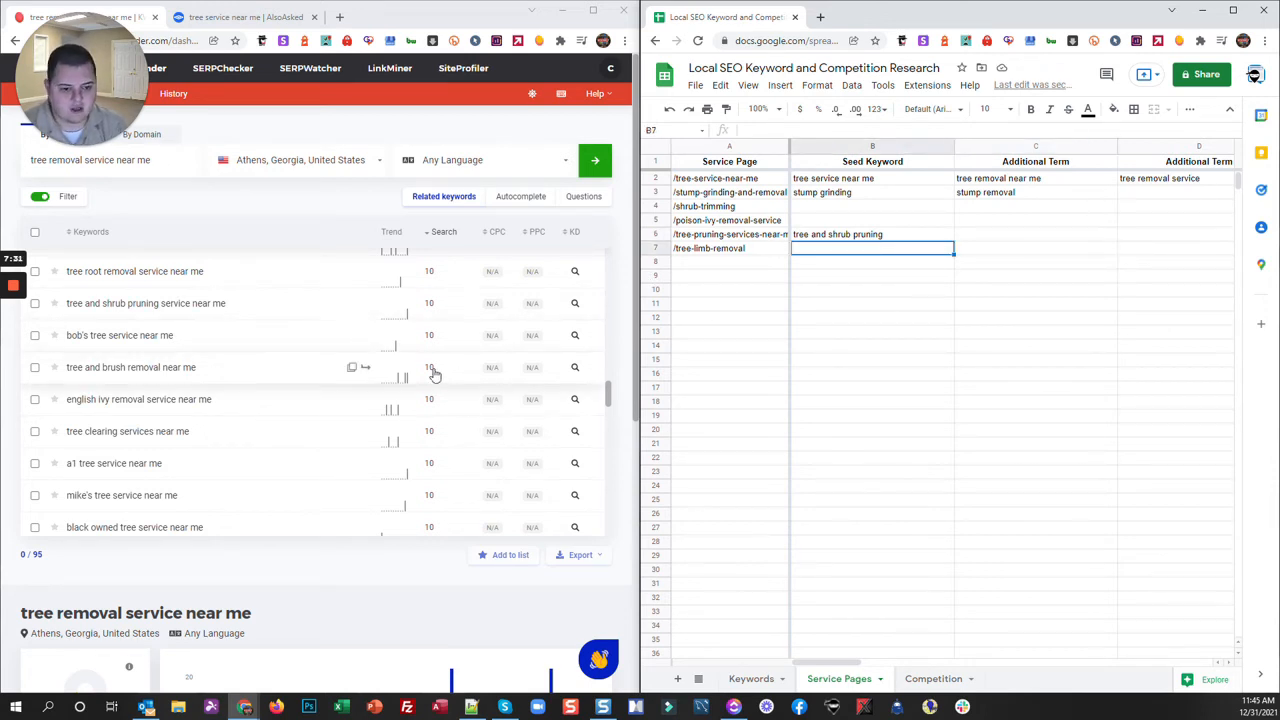
Sort the related keywords by keyword difficulty from lowest to highest and examine the easiest tree service terms
{"action": "scroll", "coordinate": [388, 388], "scroll_direction": "up", "scroll_amount": 15}
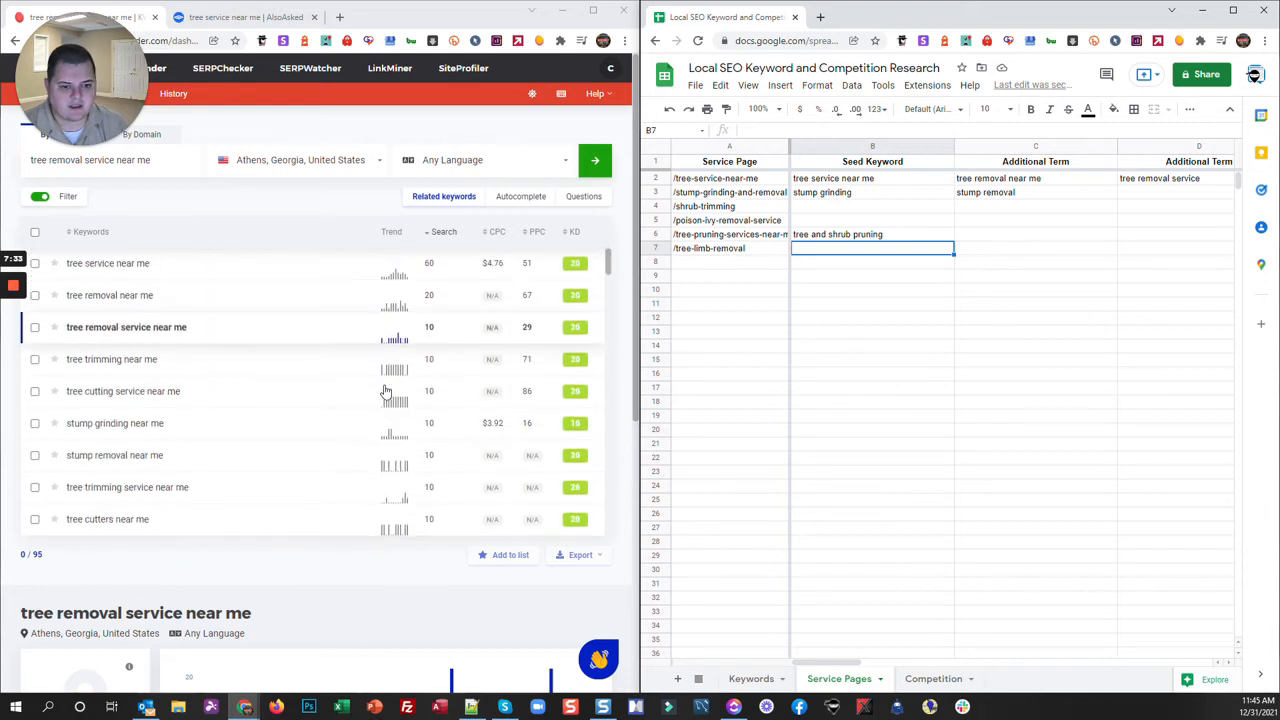
{"action": "scroll", "coordinate": [423, 337], "scroll_direction": "down", "scroll_amount": 6}
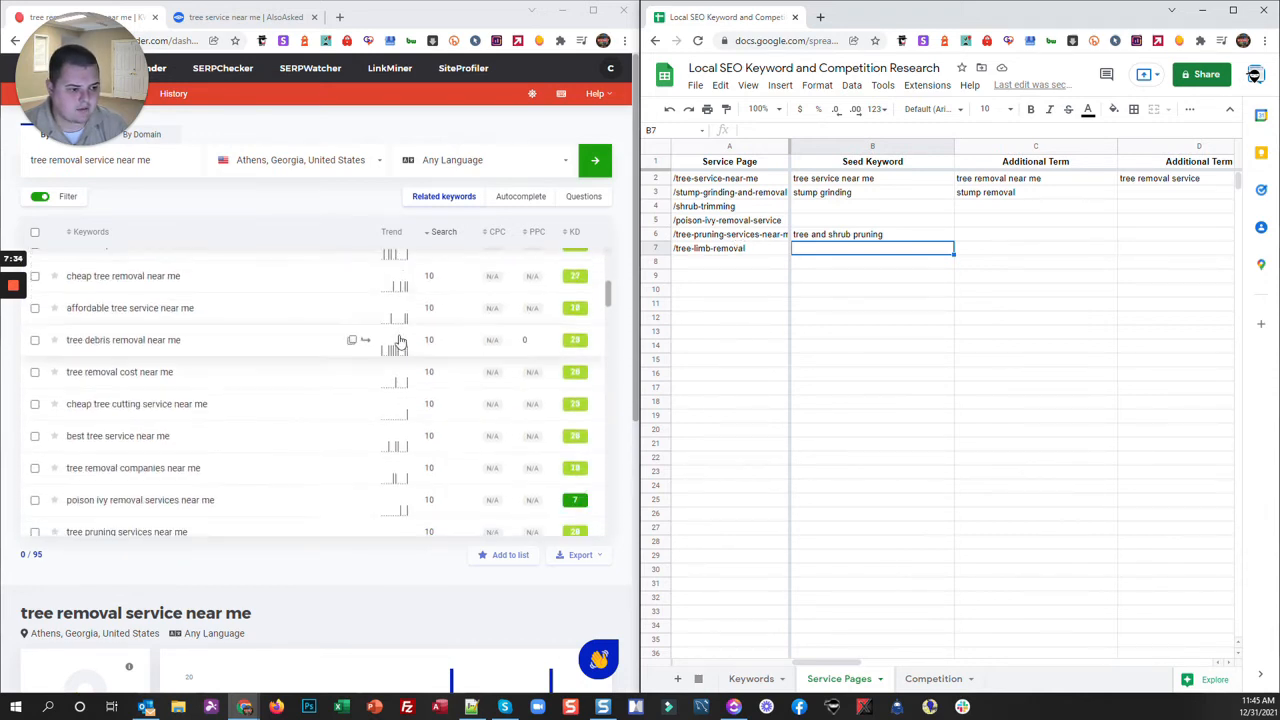
{"action": "left_click", "coordinate": [575, 231]}
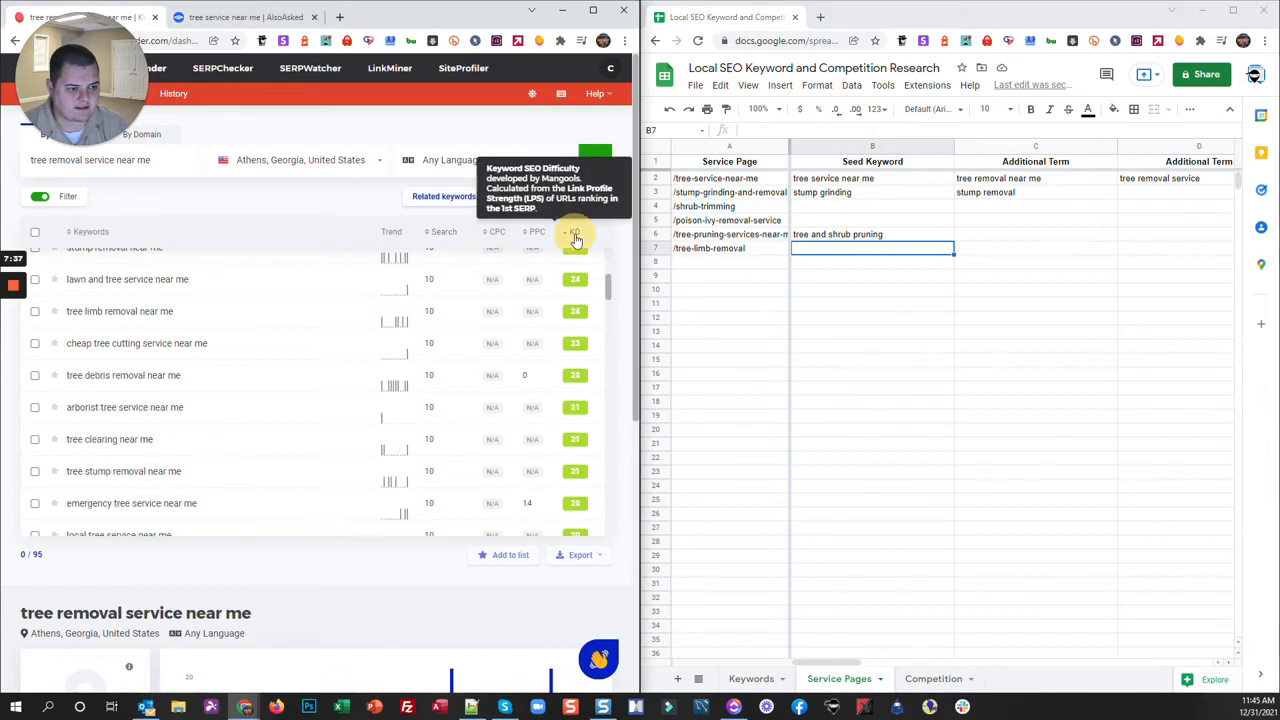
{"action": "left_click", "coordinate": [573, 231]}
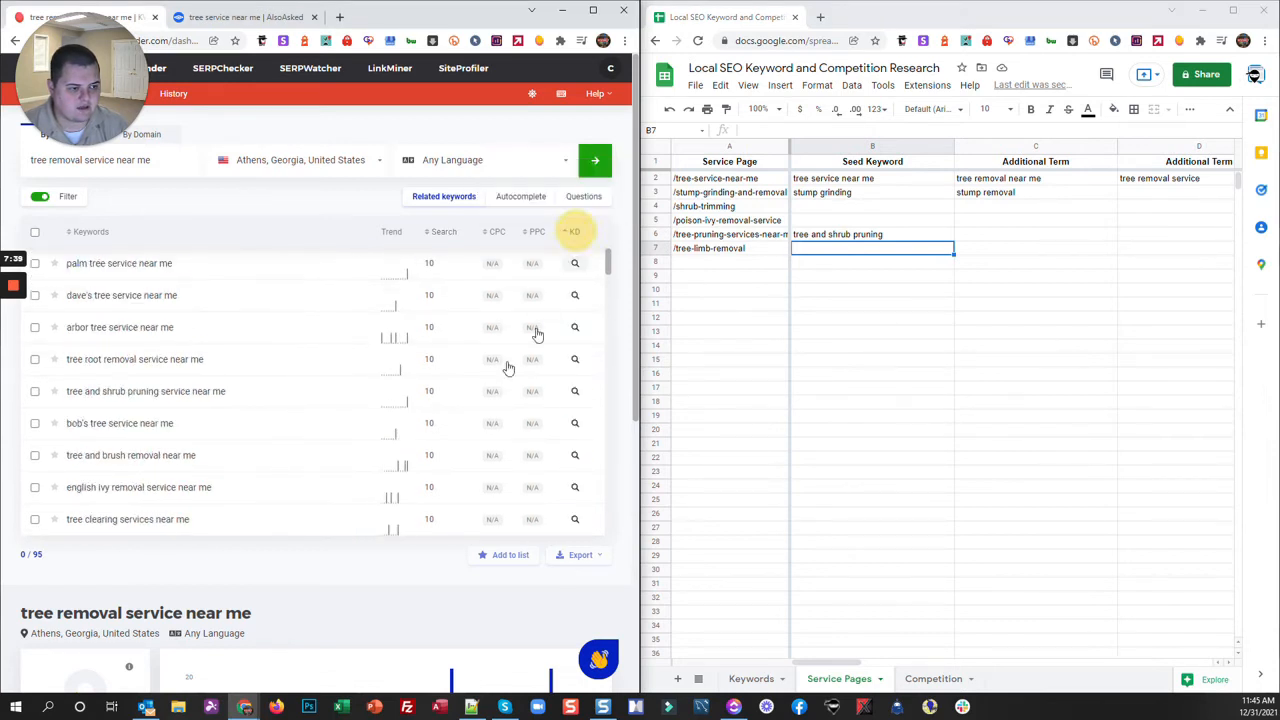
{"action": "scroll", "coordinate": [575, 335], "scroll_direction": "down", "scroll_amount": 5}
{"action": "scroll", "coordinate": [578, 330], "scroll_direction": "down", "scroll_amount": 5}
{"action": "scroll", "coordinate": [520, 370], "scroll_direction": "down", "scroll_amount": 2}
{"action": "scroll", "coordinate": [480, 395], "scroll_direction": "up", "scroll_amount": 2}
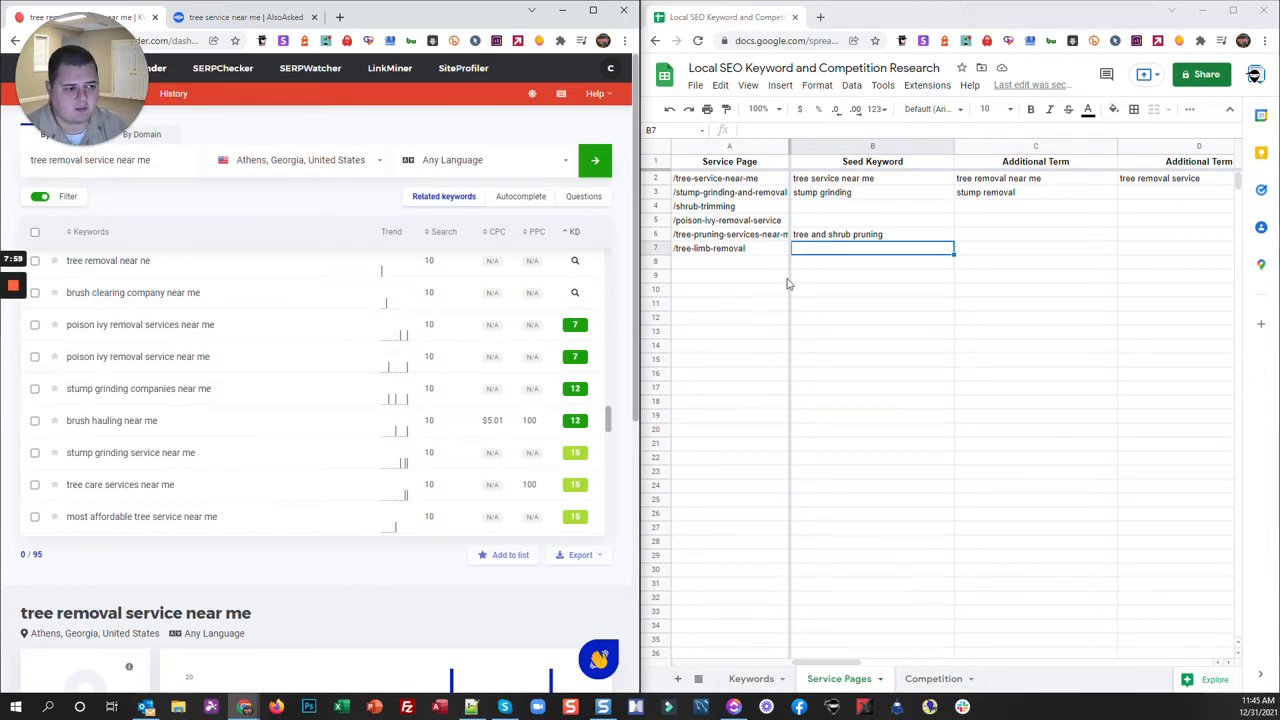
Add "stump grinding companies near me" as the second additional term for the stump page, then return to A2
{"action": "left_click", "coordinate": [775, 196]}
{"action": "key", "text": "Right"}
{"action": "key", "text": "Right"}
{"action": "key", "text": "Right"}
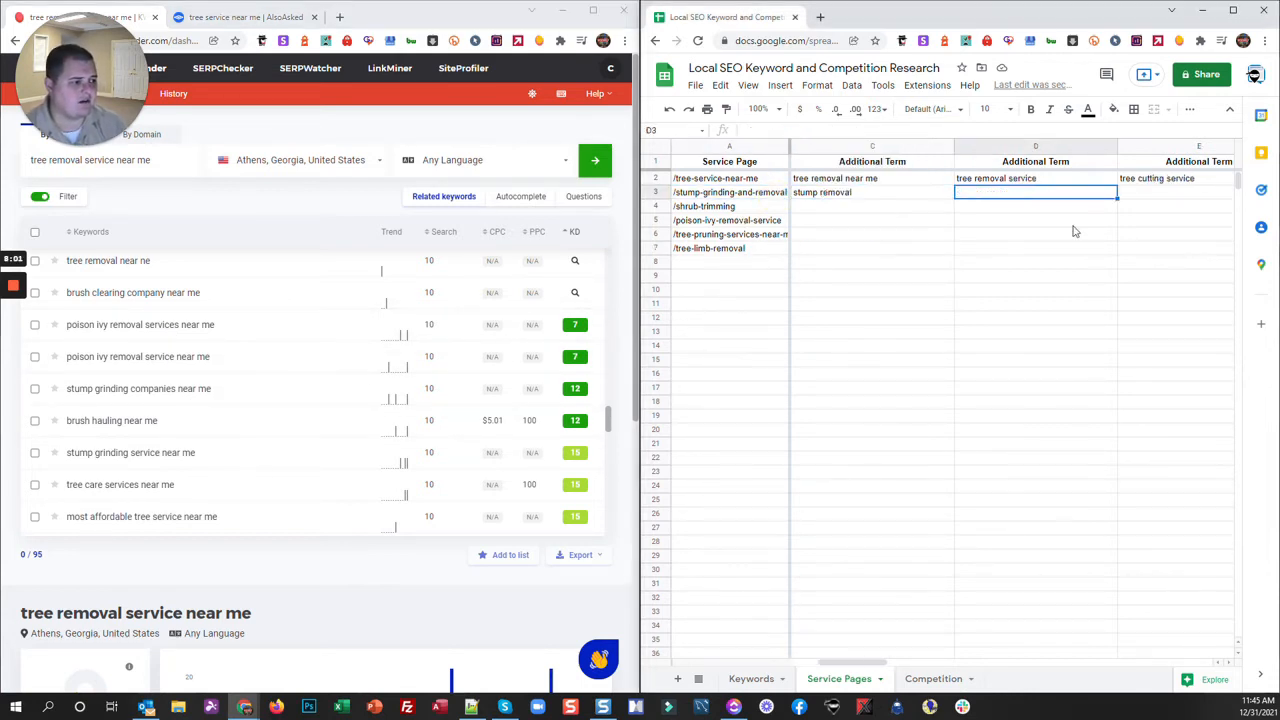
{"action": "type", "text": "stump grinding companies"}
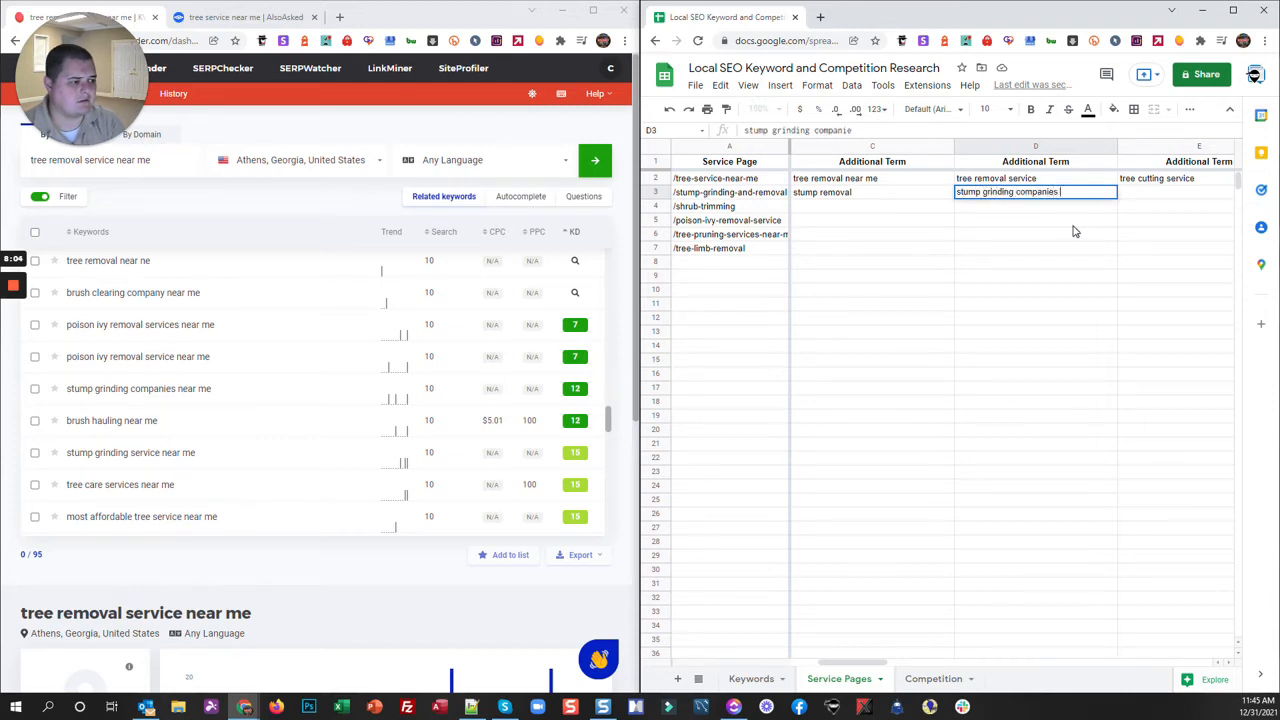
{"action": "key", "text": "Tab"}
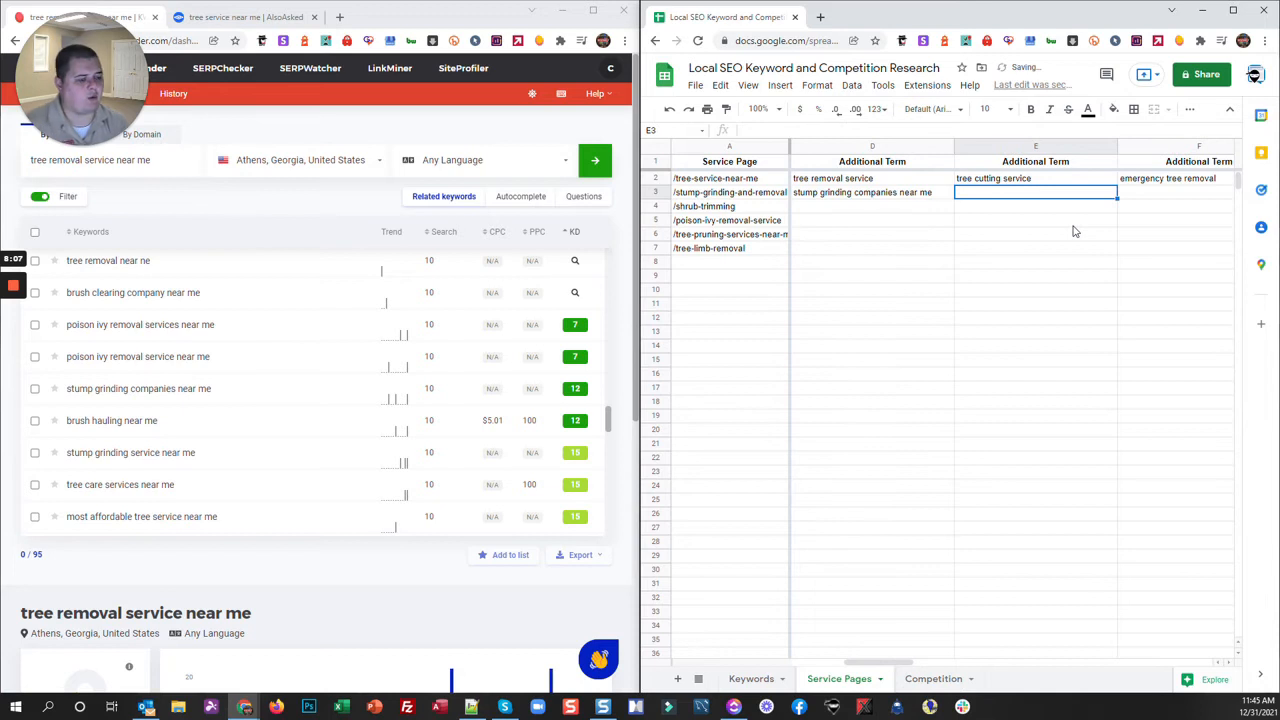
{"action": "key", "text": "Left"}
{"action": "key", "text": "Left"}
{"action": "key", "text": "Left"}
{"action": "key", "text": "Left"}
{"action": "key", "text": "Up"}
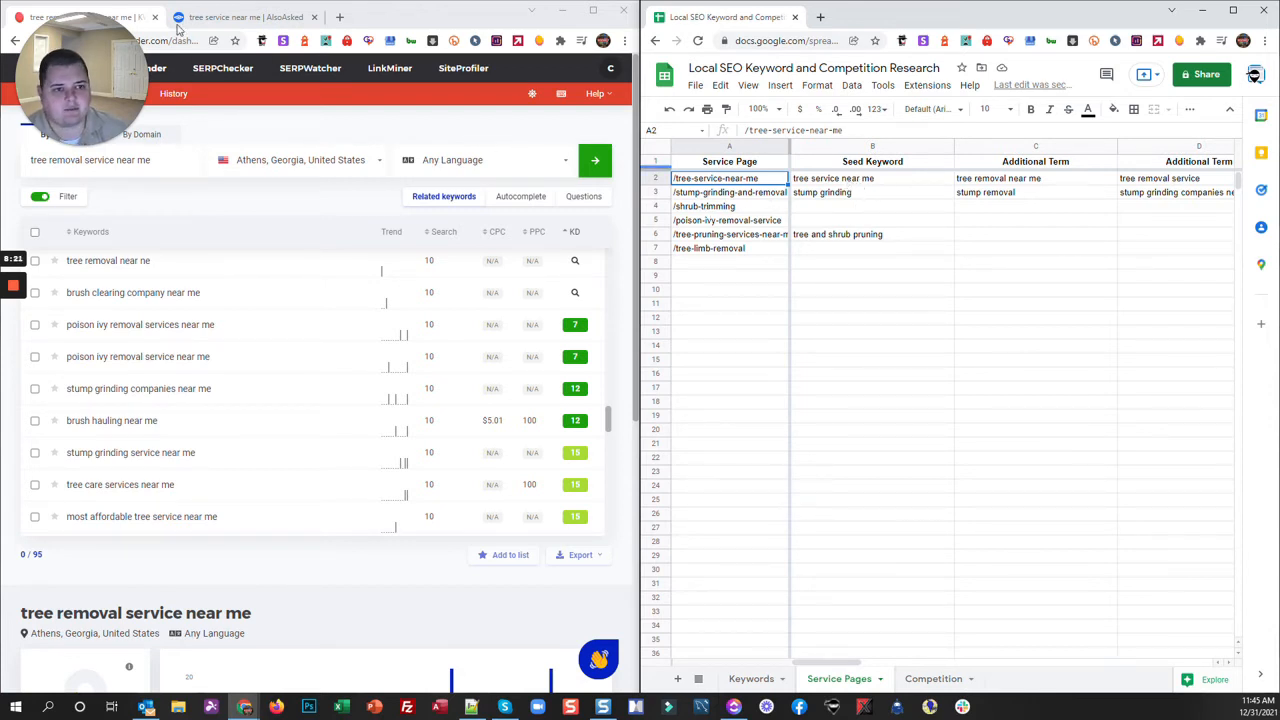
Switch to AlsoAsked, dismiss the open notice and search for the term "tree service"
{"action": "left_click", "coordinate": [239, 10]}
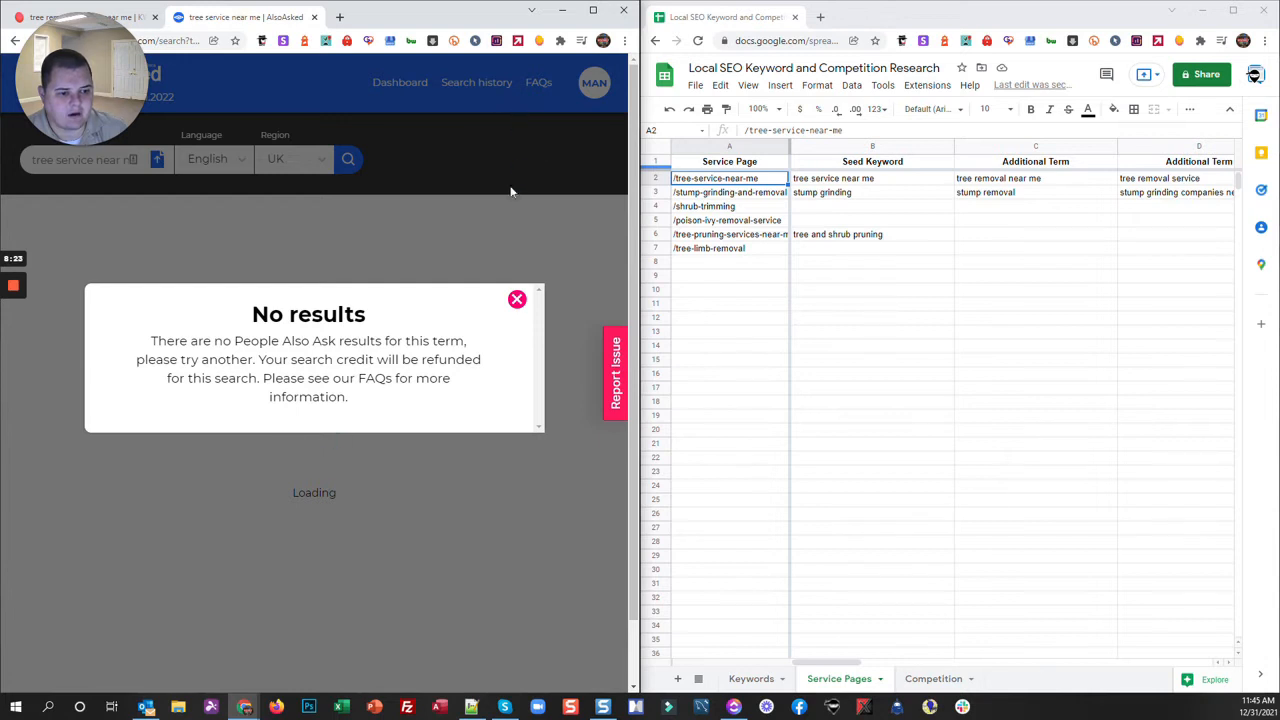
{"action": "left_click", "coordinate": [517, 301]}
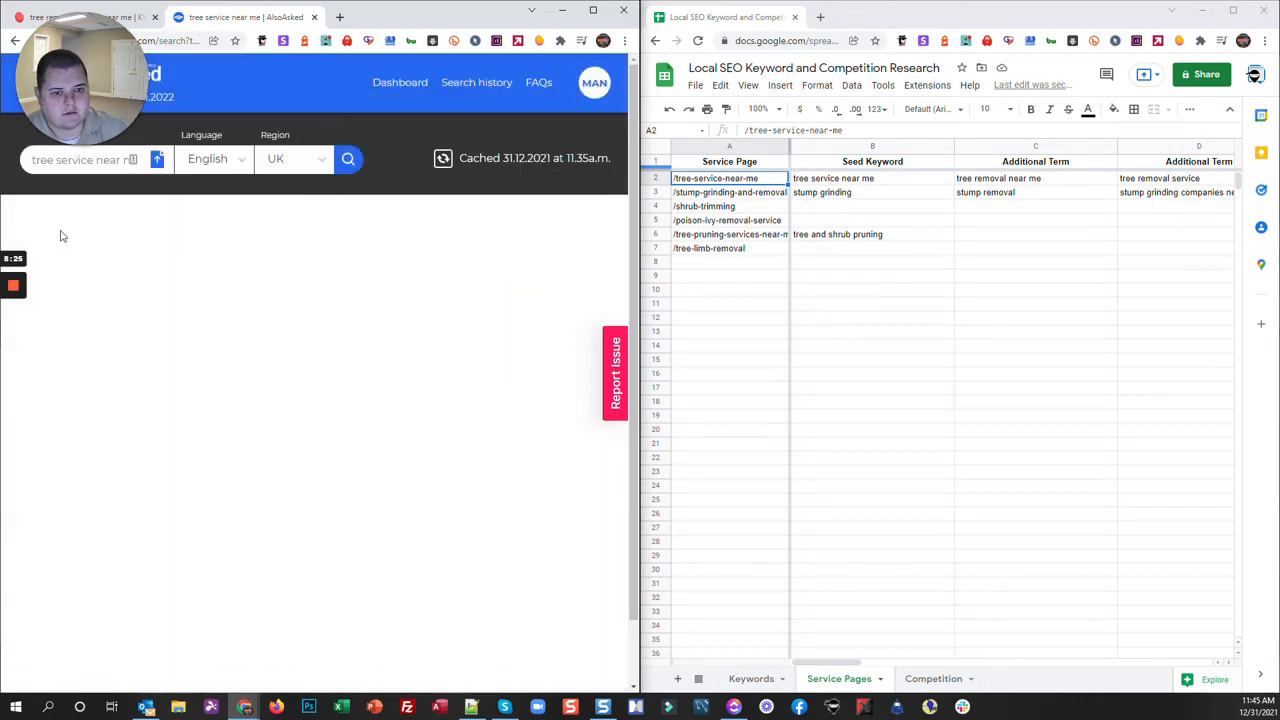
{"action": "left_click_drag", "start_coordinate": [99, 118], "coordinate": [99, 649]}
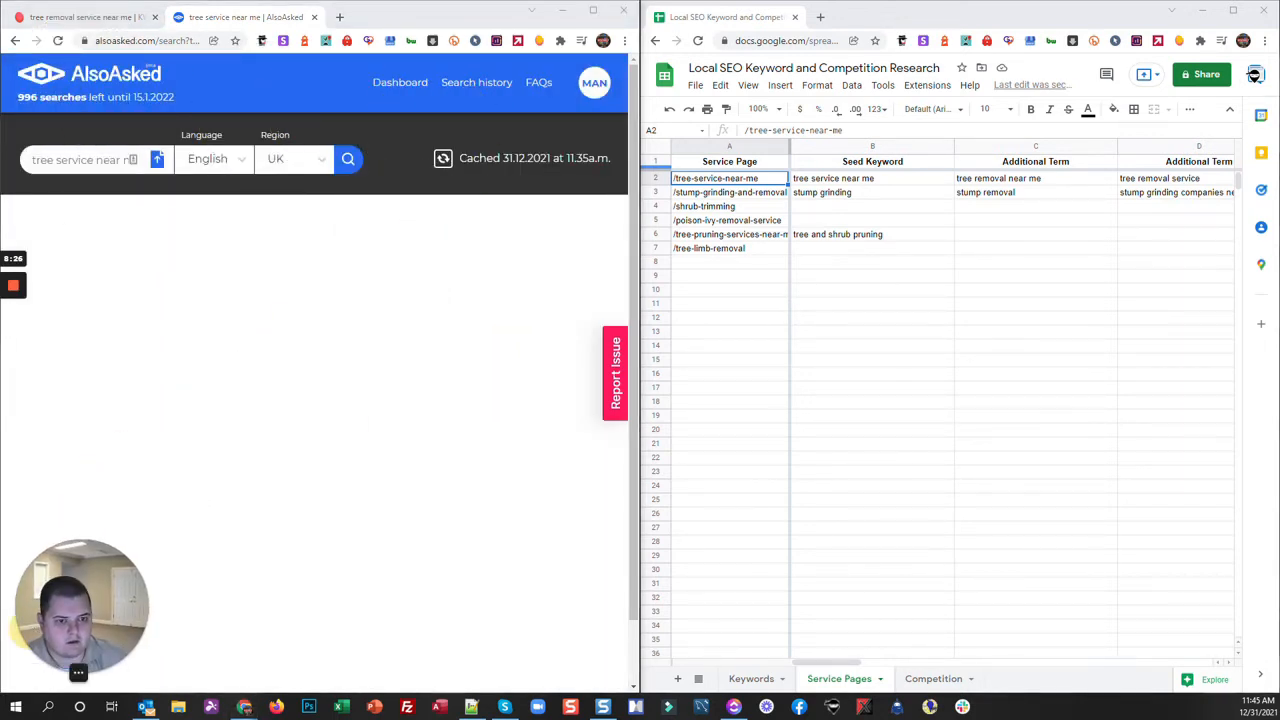
{"action": "left_click", "coordinate": [87, 157]}
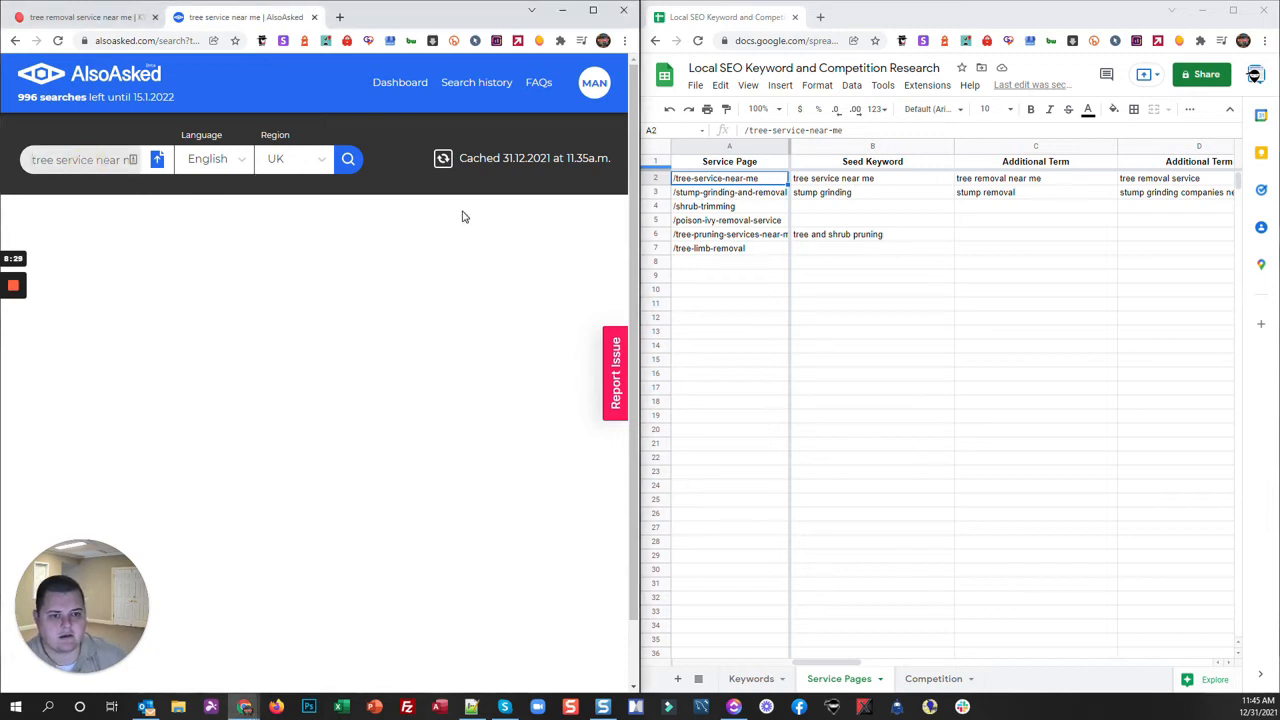
{"action": "type", "text": "tree service"}
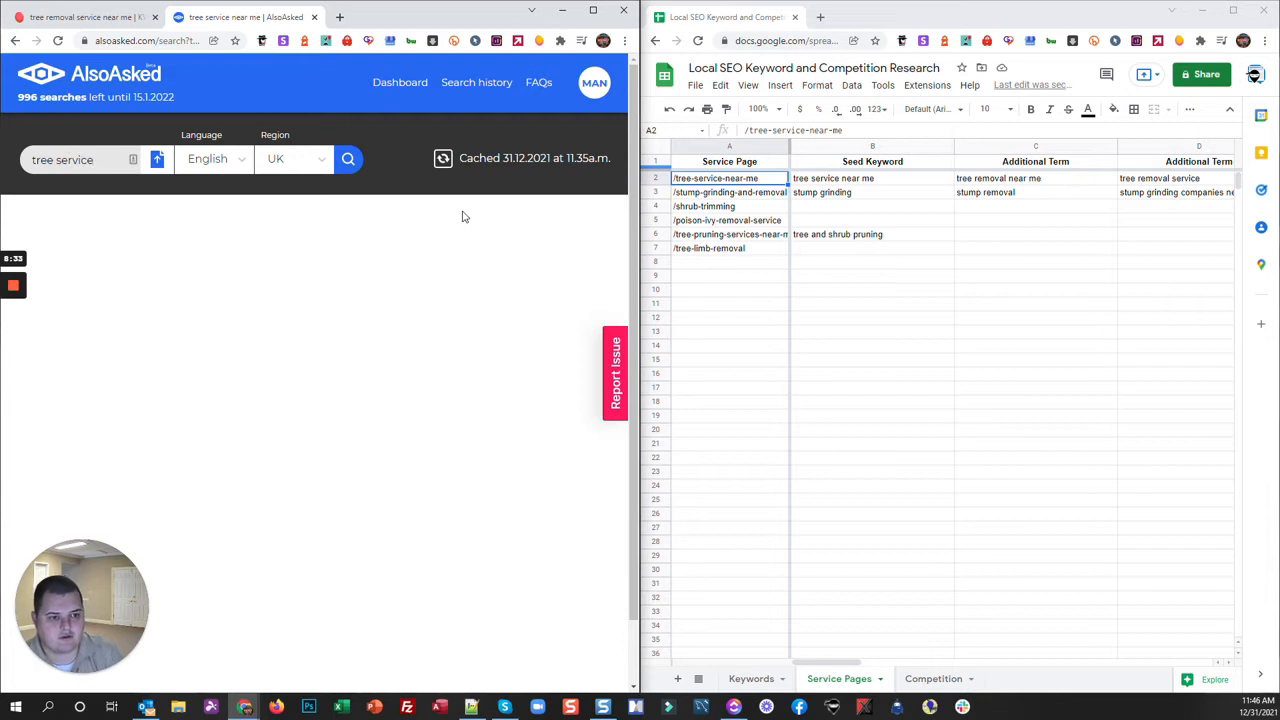
{"action": "left_click", "coordinate": [348, 160]}
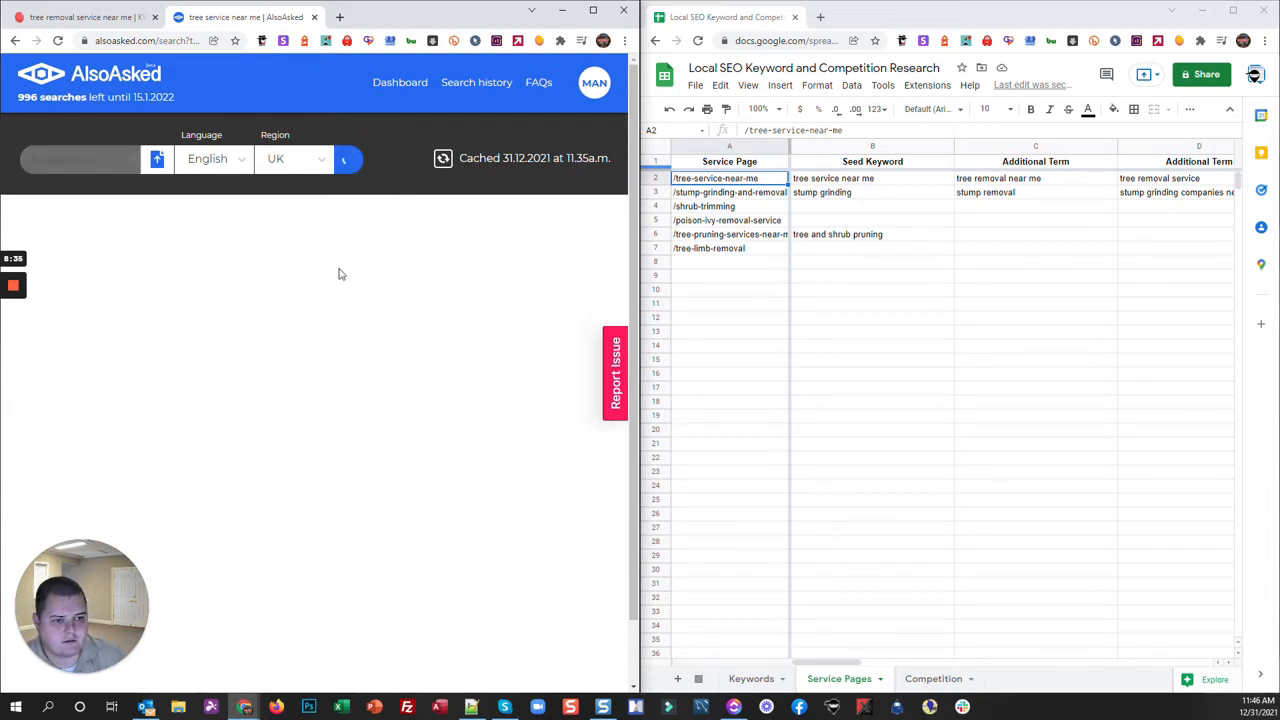
Set the AlsoAsked region to US and run the "tree service" search again
{"action": "left_click", "coordinate": [318, 160]}
{"action": "scroll", "coordinate": [290, 250], "scroll_direction": "down", "scroll_amount": 2}
{"action": "left_click", "coordinate": [272, 249]}
{"action": "left_click", "coordinate": [349, 160]}
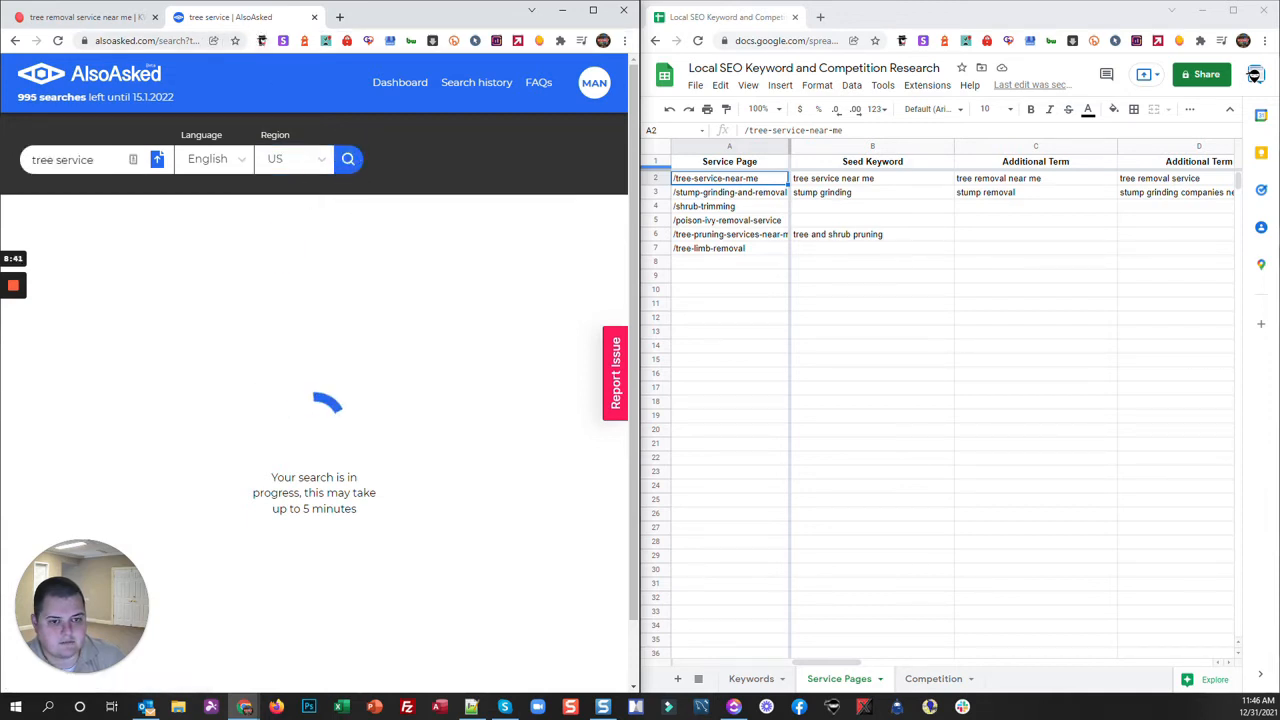
Maximize the AlsoAsked window and examine the question map branching from "tree service"
{"action": "left_click_drag", "start_coordinate": [153, 359], "coordinate": [506, 368]}
{"action": "left_click_drag", "start_coordinate": [322, 405], "coordinate": [606, 470]}
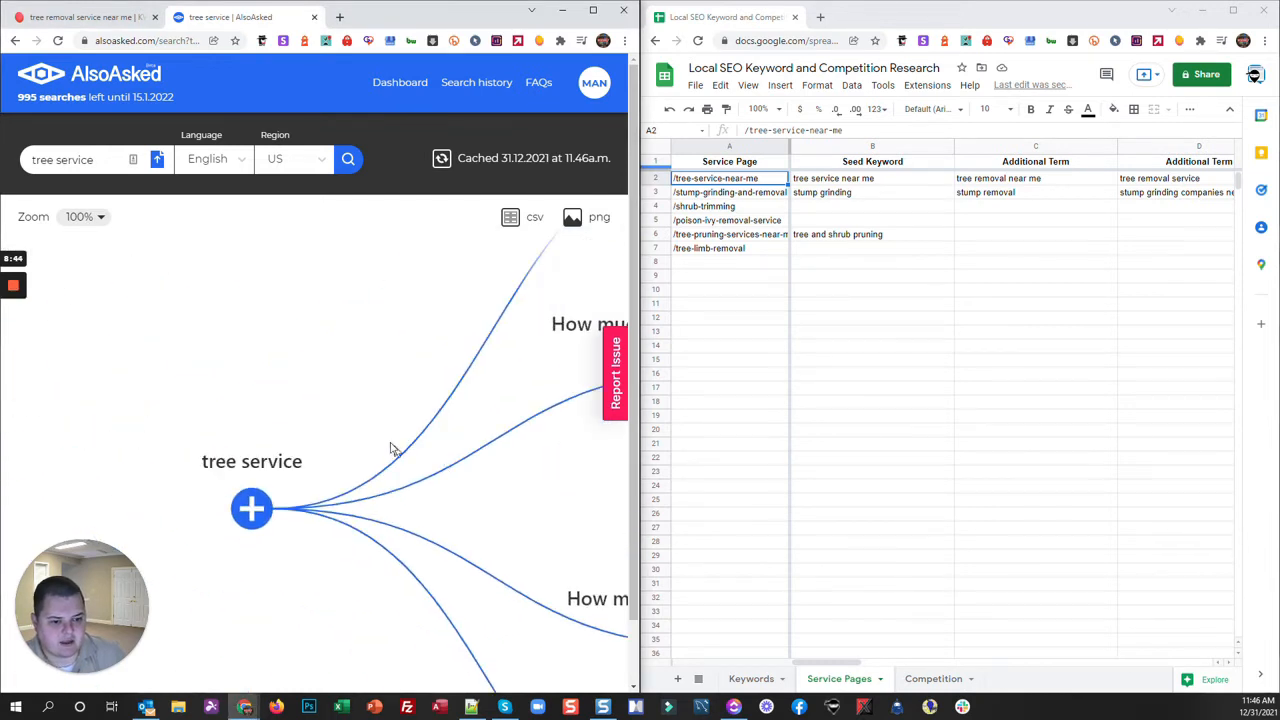
{"action": "left_click", "coordinate": [593, 9]}
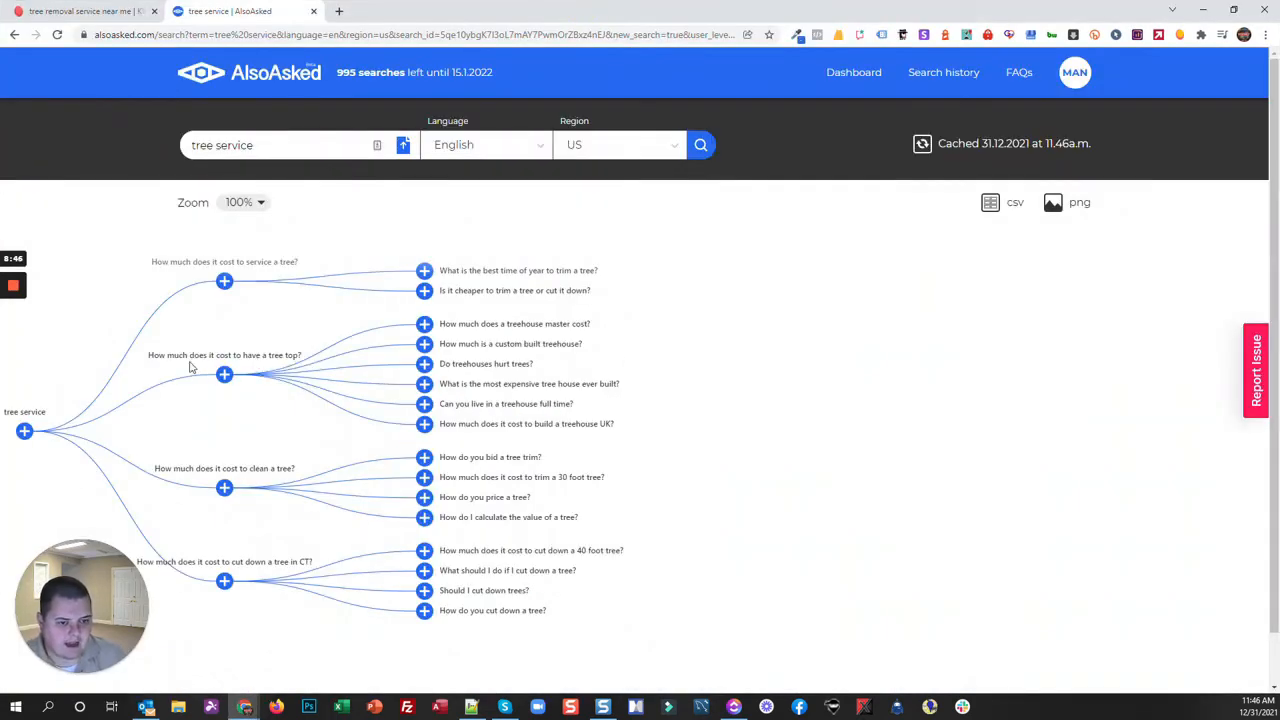
{"action": "left_click_drag", "start_coordinate": [194, 334], "coordinate": [252, 326]}
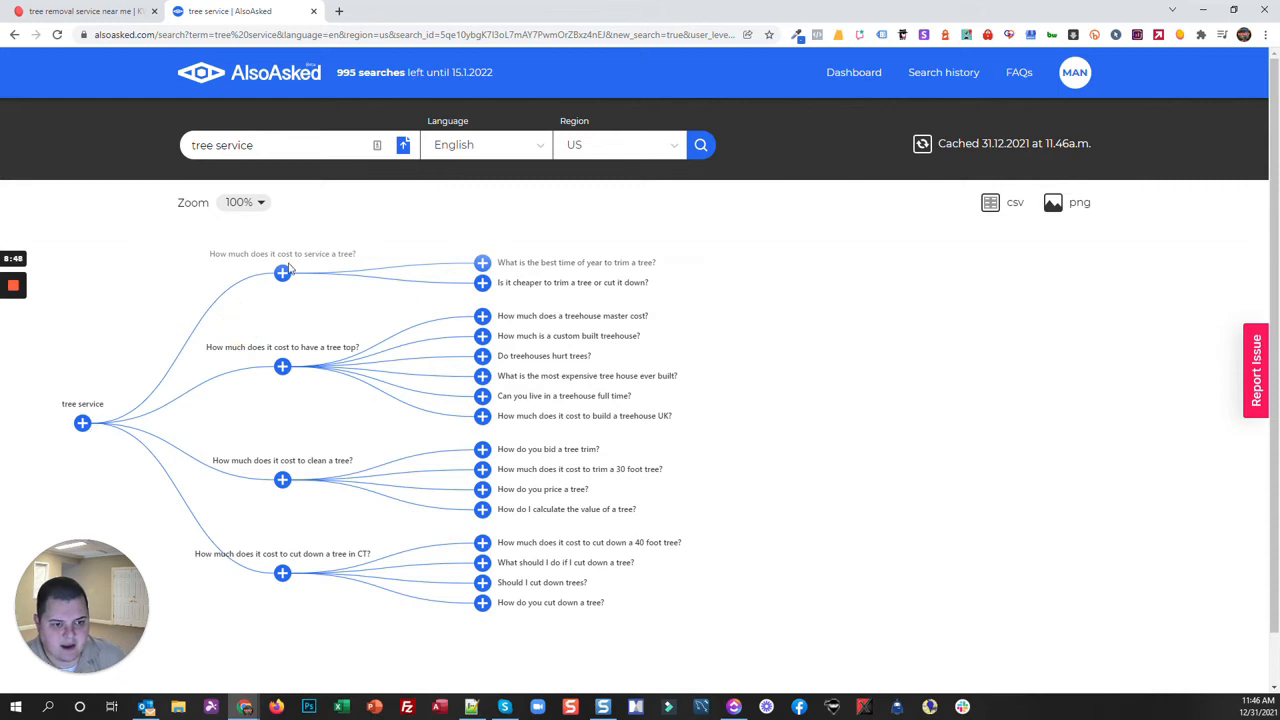
{"action": "left_click_drag", "start_coordinate": [317, 296], "coordinate": [303, 326]}
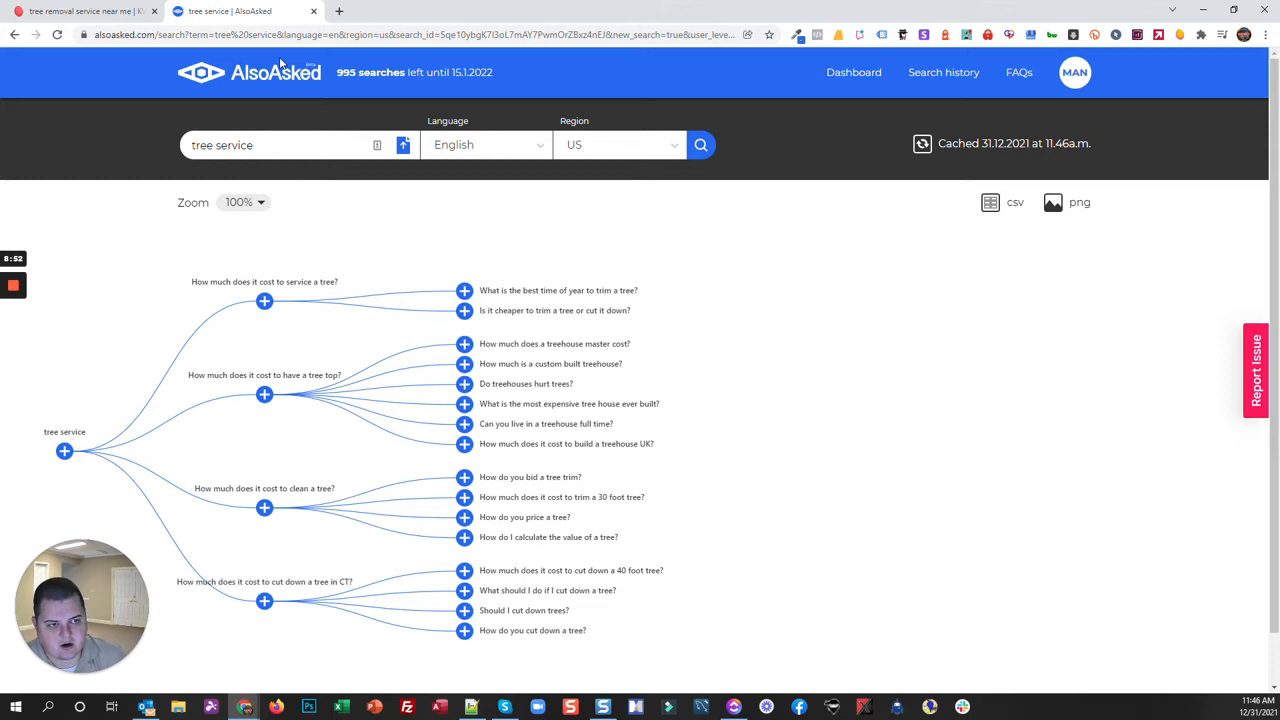
Search Google for "tree service" in a new tab, compare its People also ask questions and return to the AlsoAsked question map
{"action": "left_click_drag", "start_coordinate": [266, 146], "coordinate": [160, 128]}
{"action": "key", "text": "ctrl+c"}
{"action": "key", "text": "ctrl+t"}
{"action": "key", "text": "ctrl+v"}
{"action": "key", "text": "Return"}
{"action": "scroll", "coordinate": [360, 265], "scroll_direction": "down", "scroll_amount": 3}
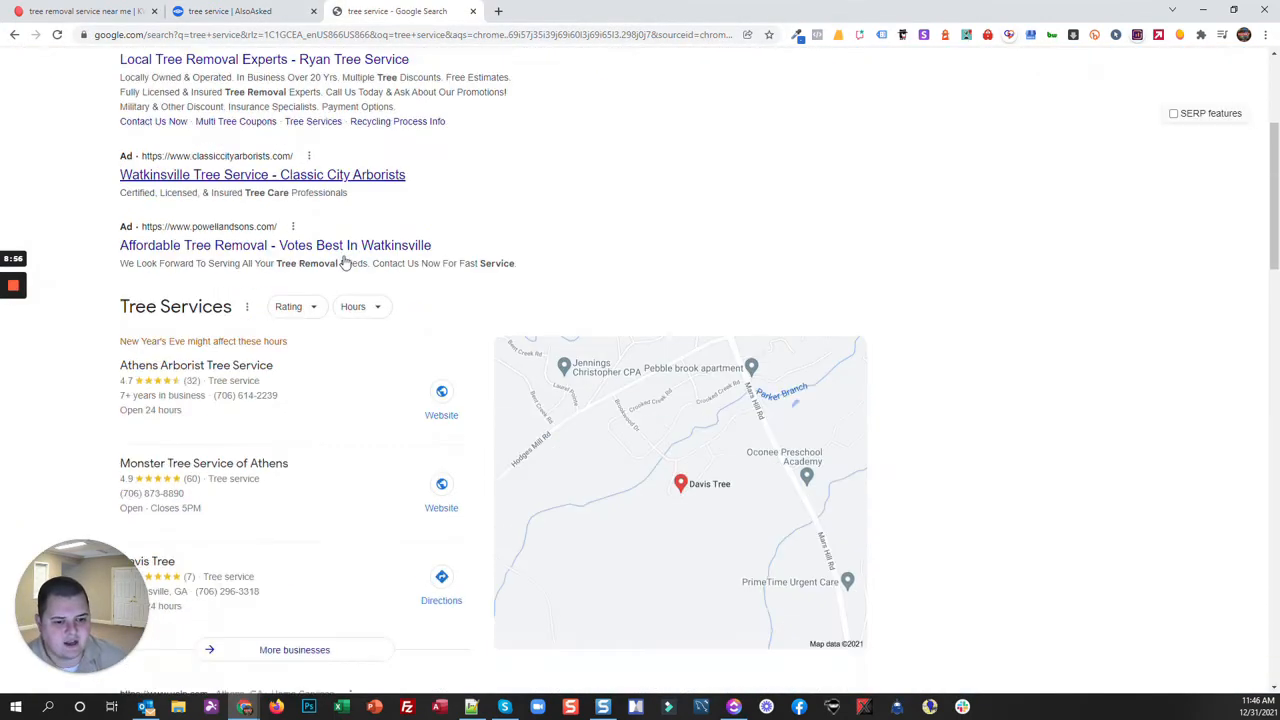
{"action": "scroll", "coordinate": [344, 262], "scroll_direction": "down", "scroll_amount": 6}
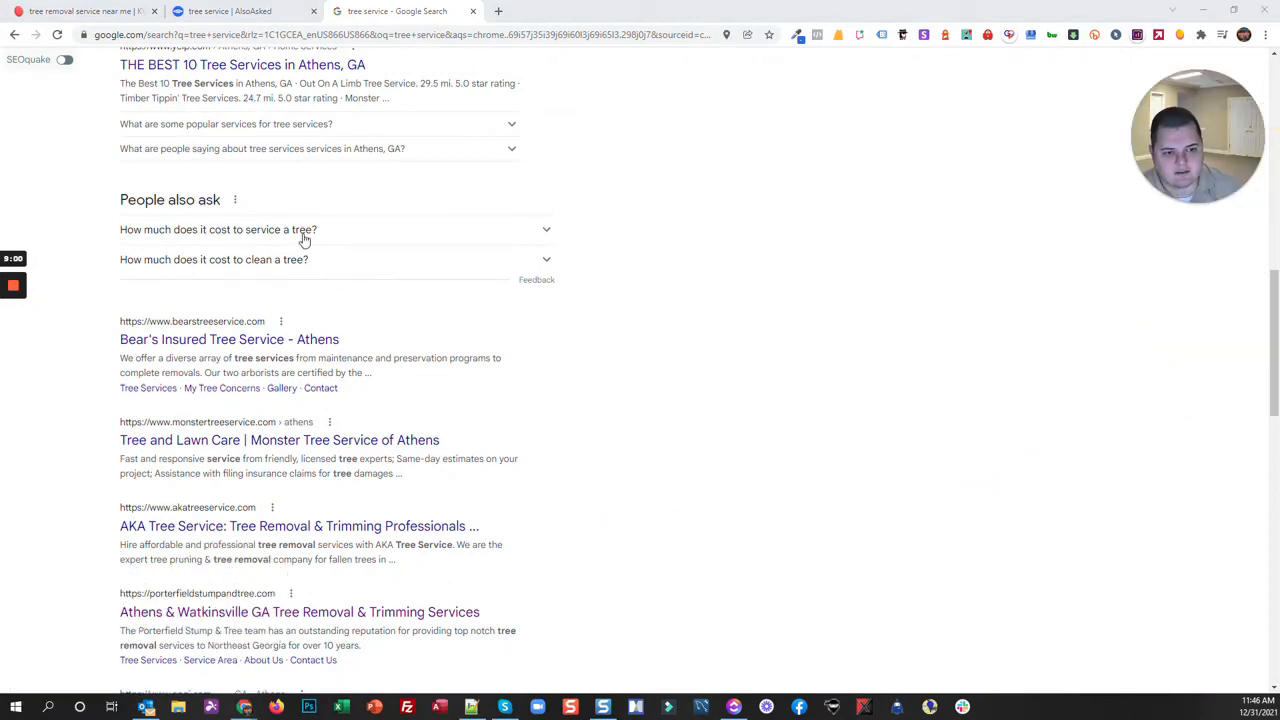
{"action": "left_click", "coordinate": [203, 10]}
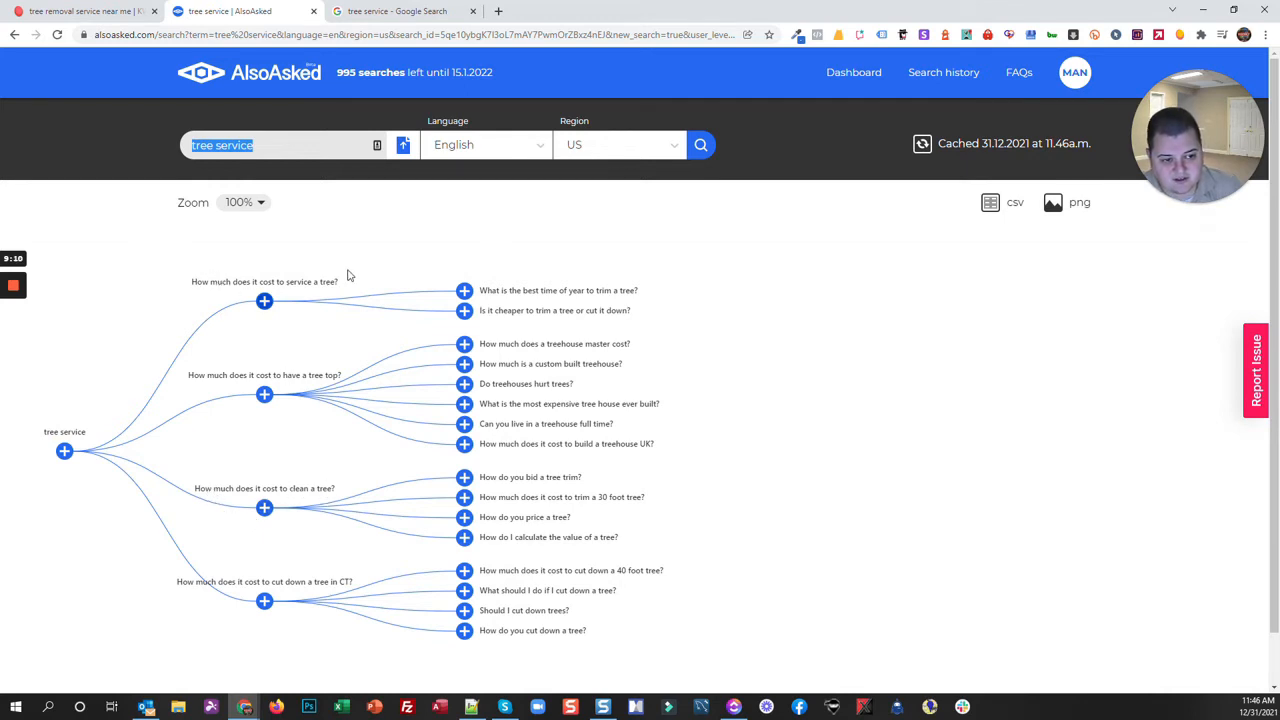
Examine Google's related searches for "tree service" and return to the AlsoAsked question map
{"action": "left_click", "coordinate": [395, 11]}
{"action": "scroll", "coordinate": [300, 330], "scroll_direction": "down", "scroll_amount": 10}
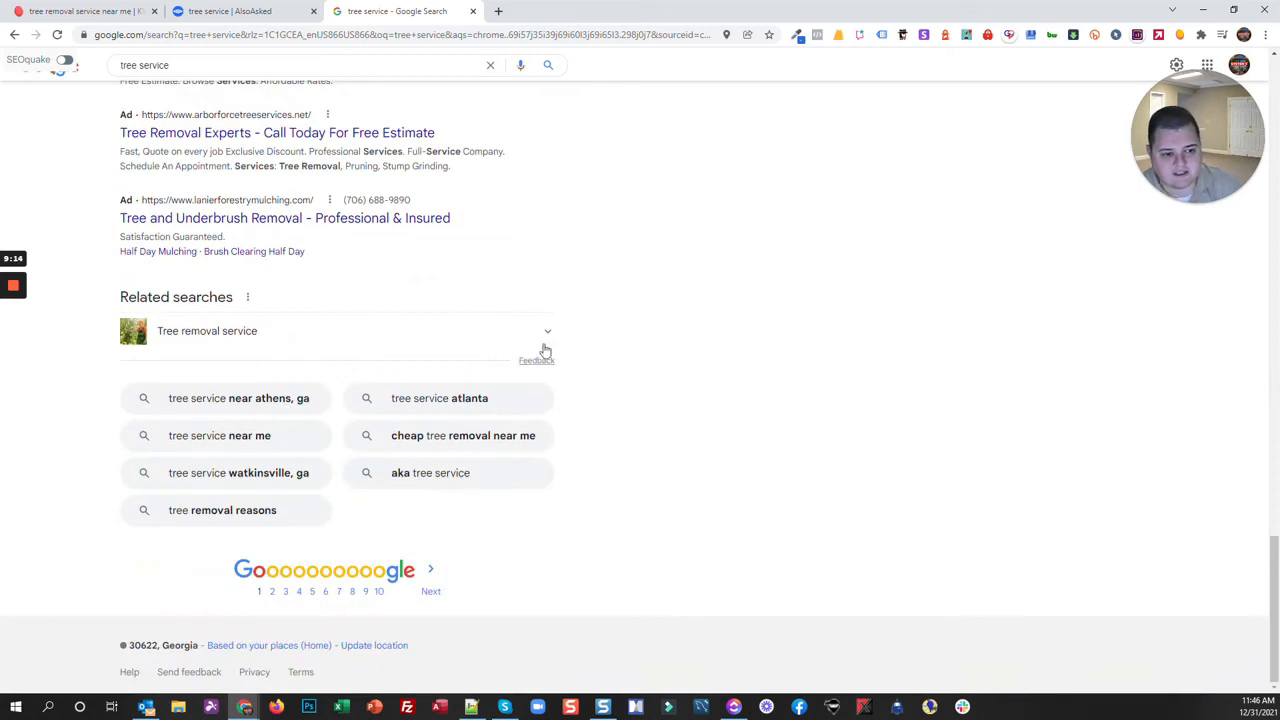
{"action": "left_click", "coordinate": [228, 11]}
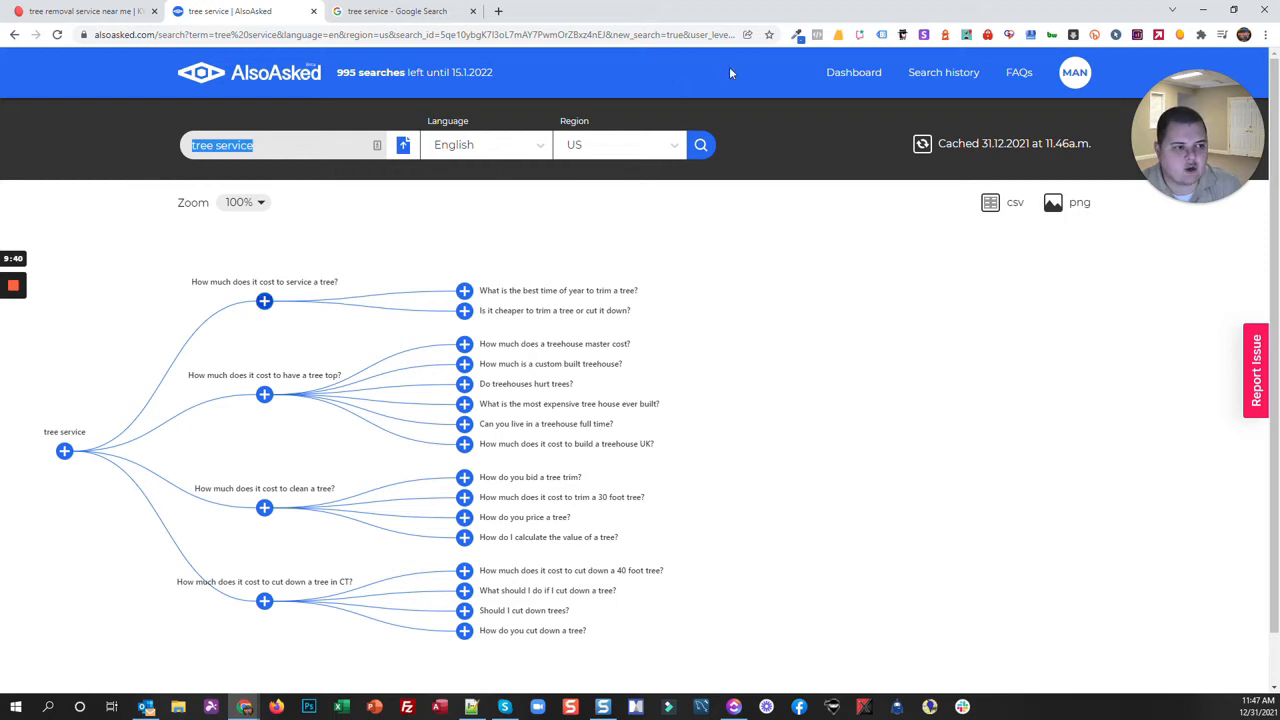
{"action": "left_click", "coordinate": [88, 11]}
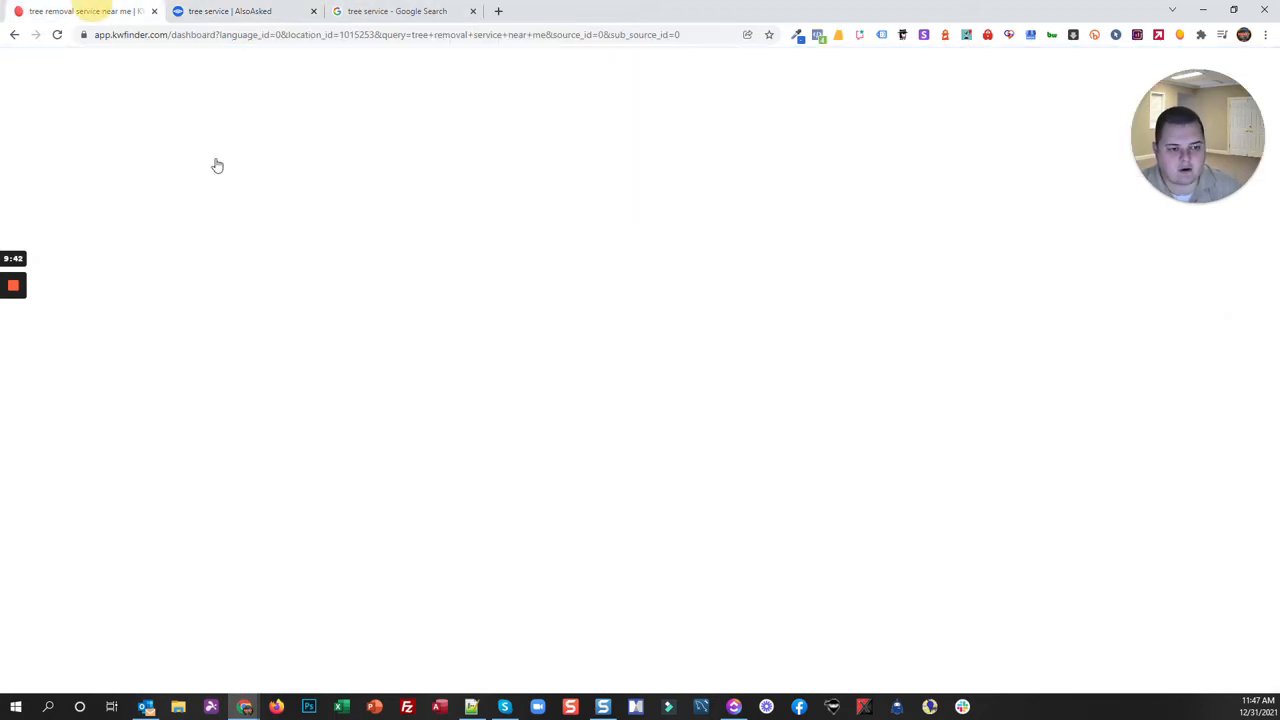
{"action": "left_click", "coordinate": [175, 8]}
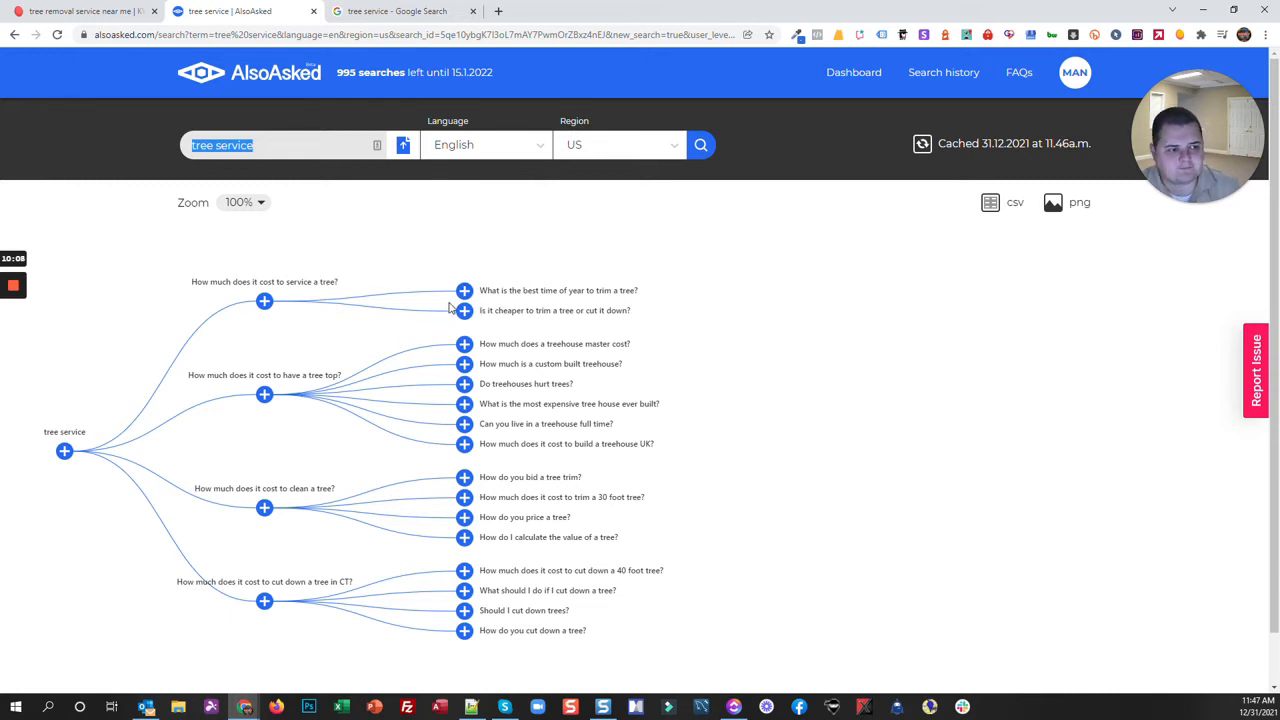
Switch to KWFinder beside the spreadsheet and copy the seed keyword "tree service near me" from Service Pages into A2 of the Keywords sheet
{"action": "left_click", "coordinate": [148, 11]}
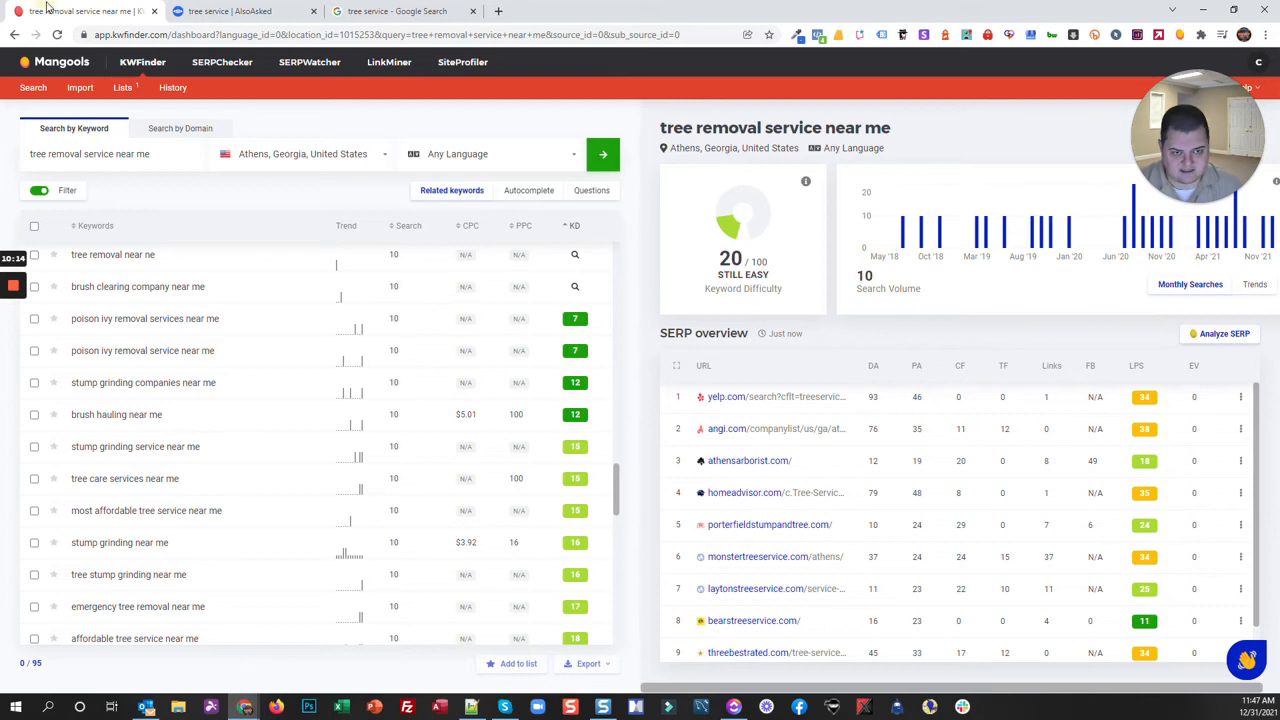
{"action": "key", "text": "super+Left"}
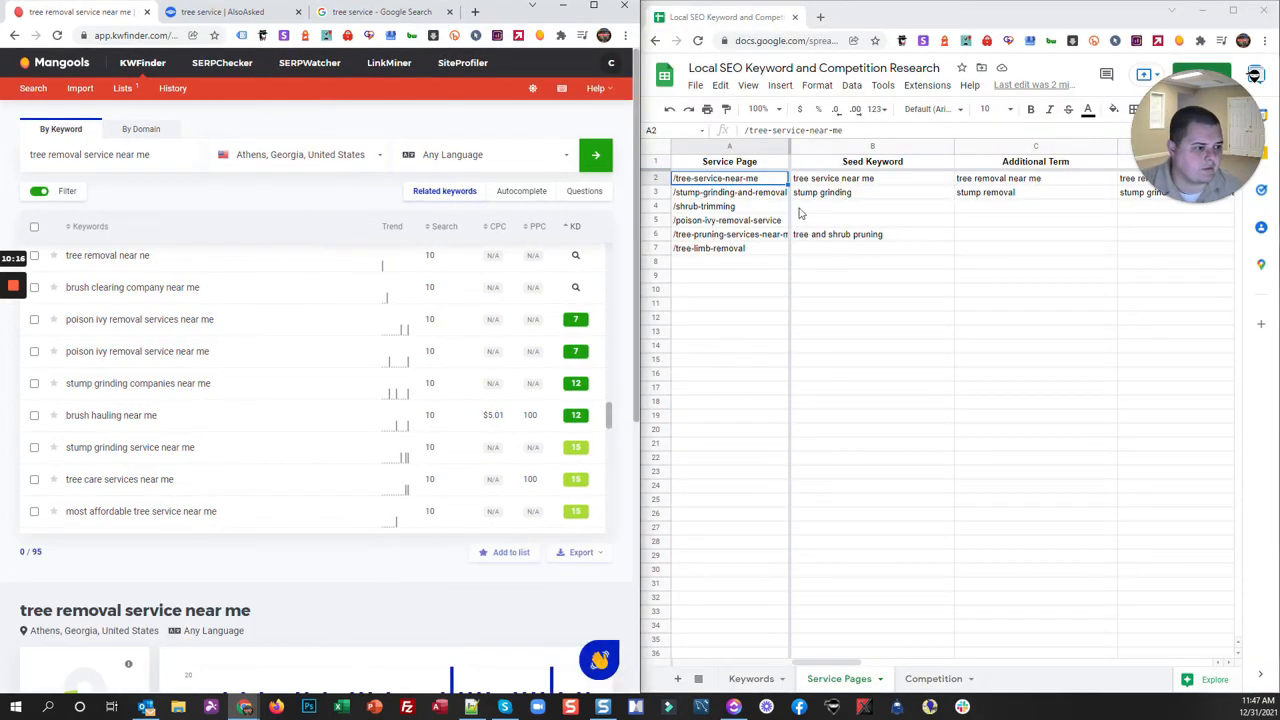
{"action": "left_click", "coordinate": [739, 182]}
{"action": "left_click", "coordinate": [836, 180]}
{"action": "key", "text": "ctrl+c"}
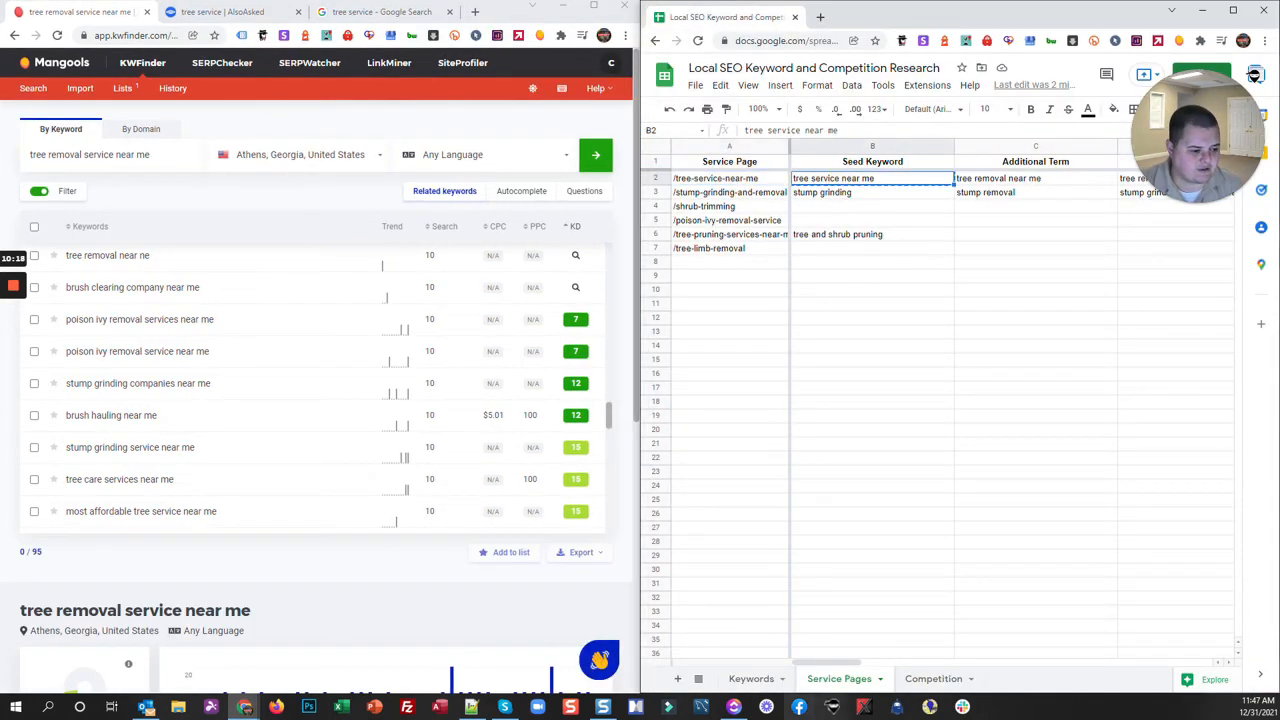
{"action": "left_click", "coordinate": [760, 682]}
{"action": "key", "text": "ctrl+v"}
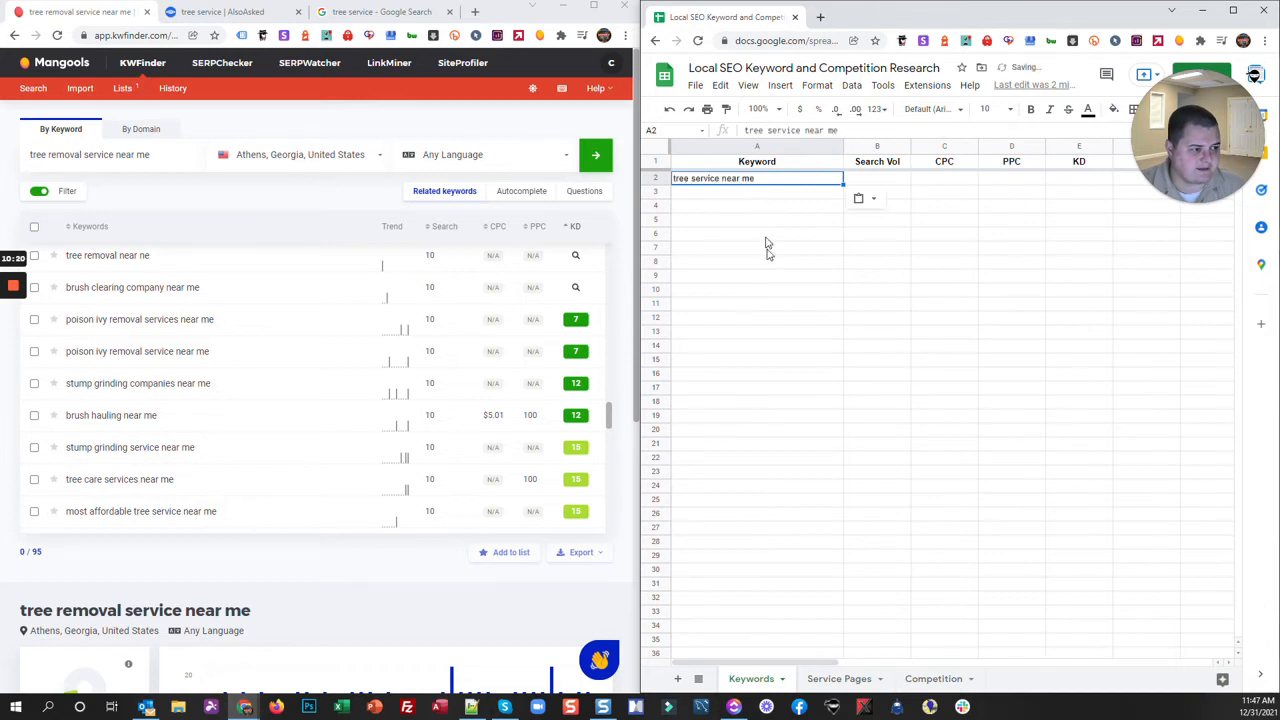
Sort the KWFinder related keywords by search volume, highest first, and select "tree service near me"
{"action": "left_click", "coordinate": [442, 226]}
{"action": "mouse_move", "coordinate": [445, 232]}
{"action": "scroll", "coordinate": [447, 238], "scroll_direction": "down", "scroll_amount": 1}
{"action": "scroll", "coordinate": [442, 232], "scroll_direction": "up", "scroll_amount": 1}
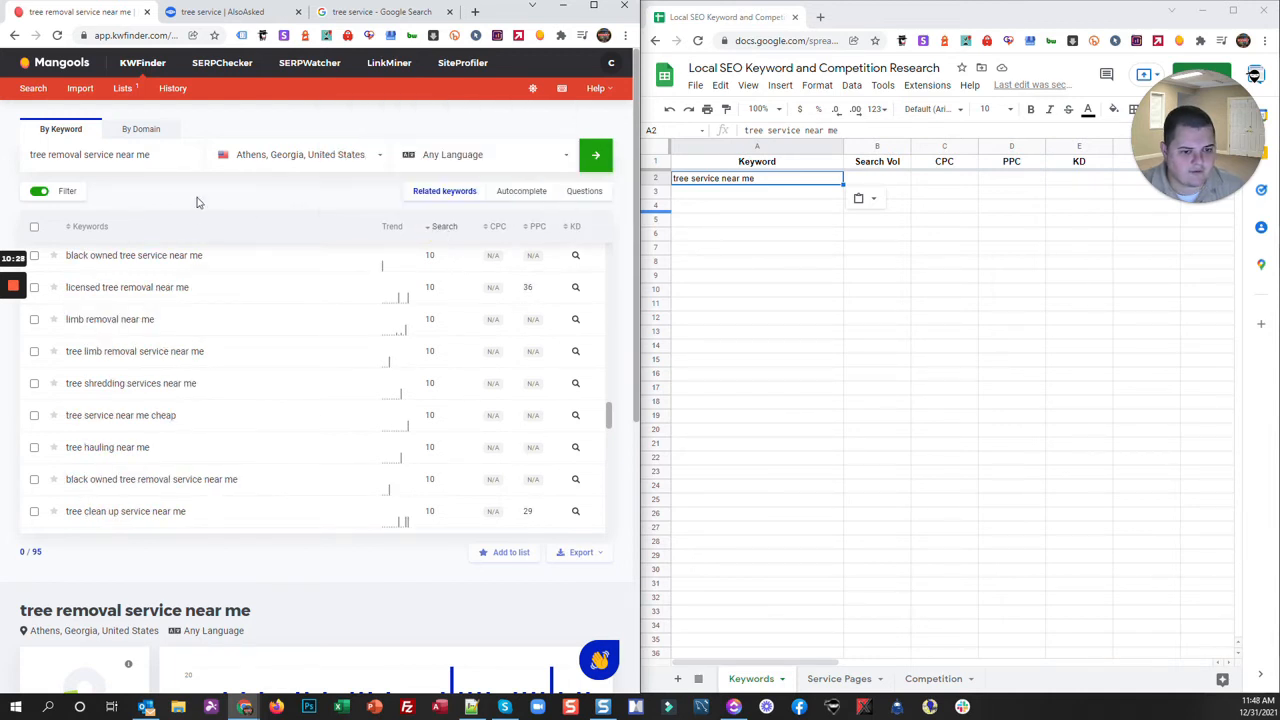
{"action": "scroll", "coordinate": [271, 266], "scroll_direction": "down", "scroll_amount": 5}
{"action": "scroll", "coordinate": [400, 245], "scroll_direction": "up", "scroll_amount": 10}
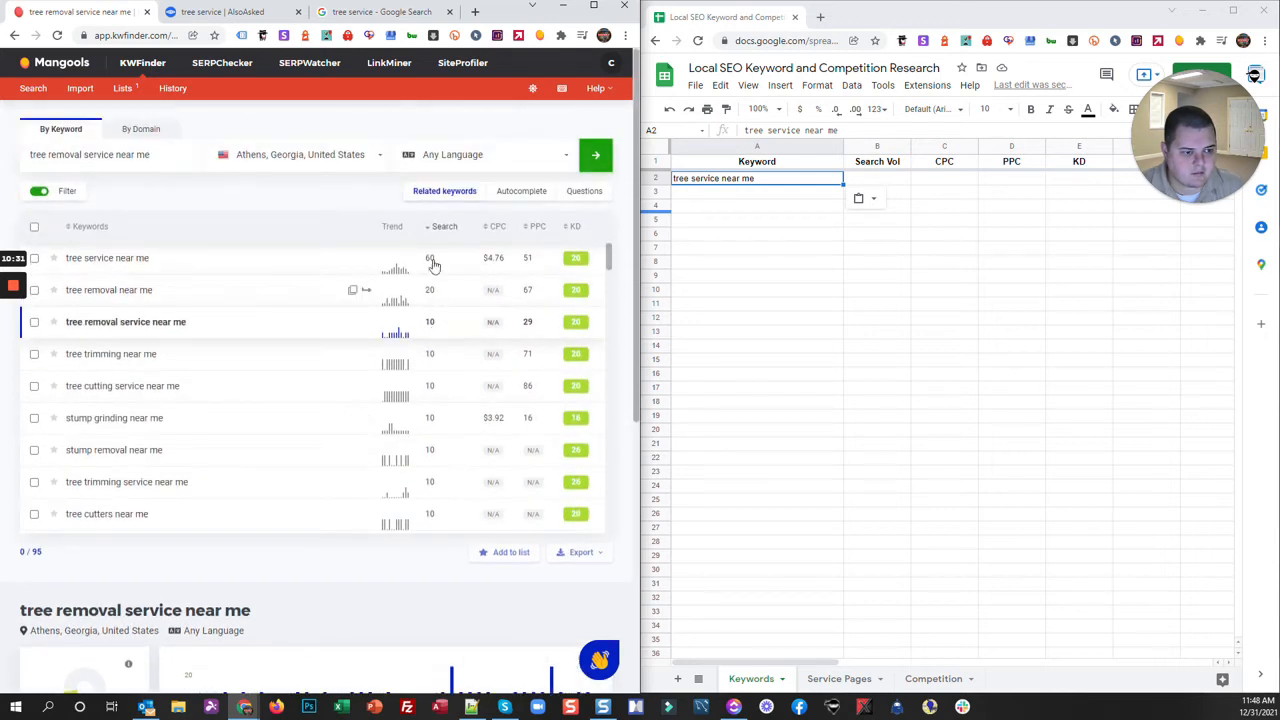
{"action": "left_click", "coordinate": [209, 258]}
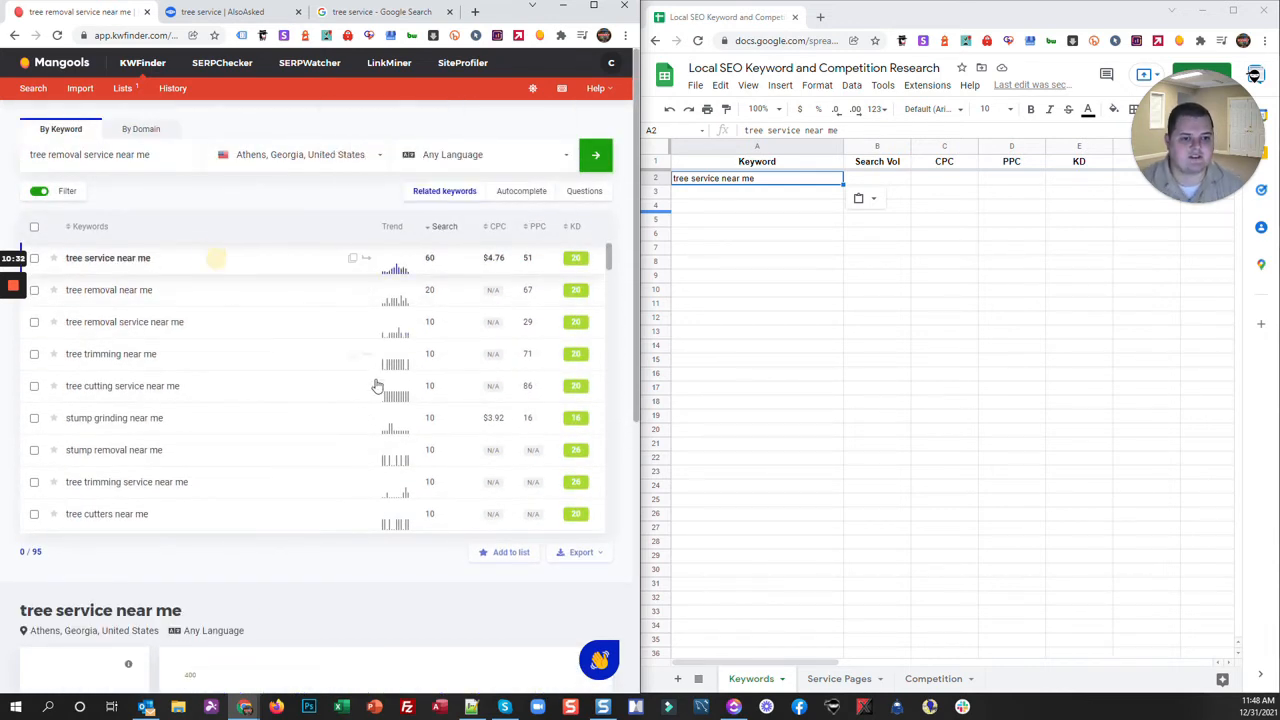
Record search volume 60, CPC 4.76, PPC 51 and KD 20 for "tree service near me" in the Keywords sheet
{"action": "left_click", "coordinate": [876, 180]}
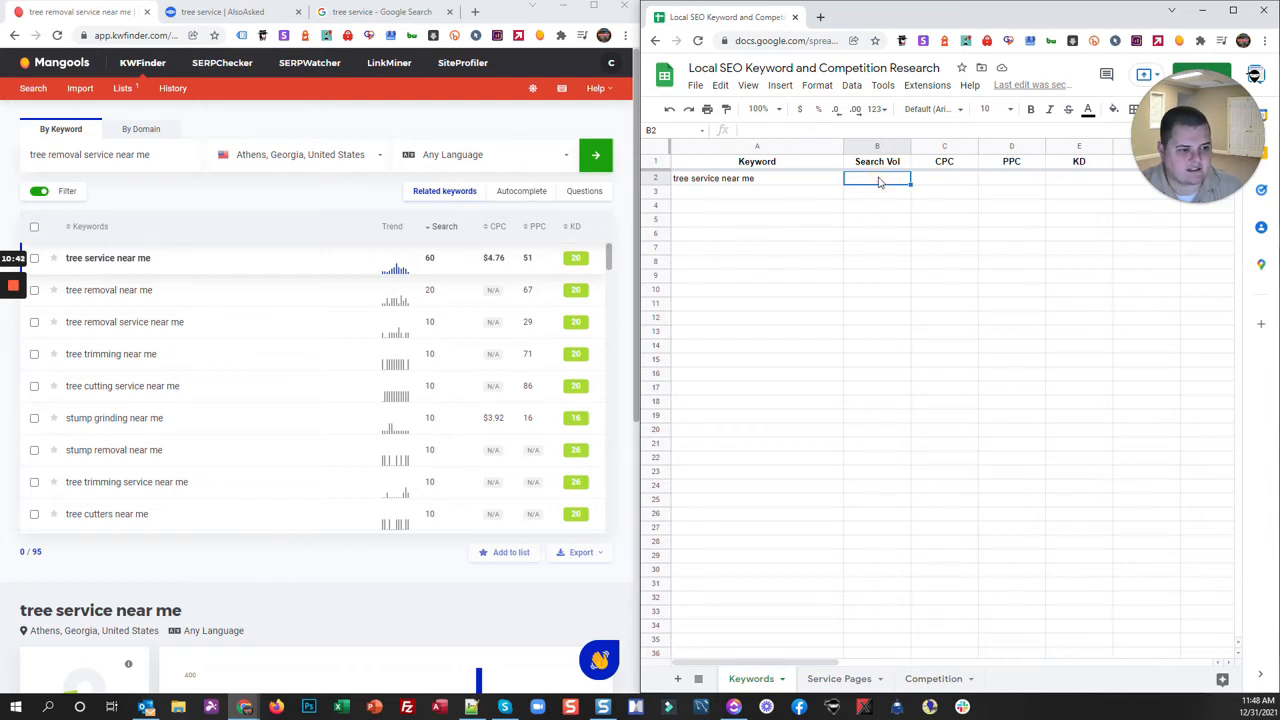
{"action": "type", "text": "60"}
{"action": "key", "text": "Tab"}
{"action": "type", "text": "4.76"}
{"action": "key", "text": "Tab"}
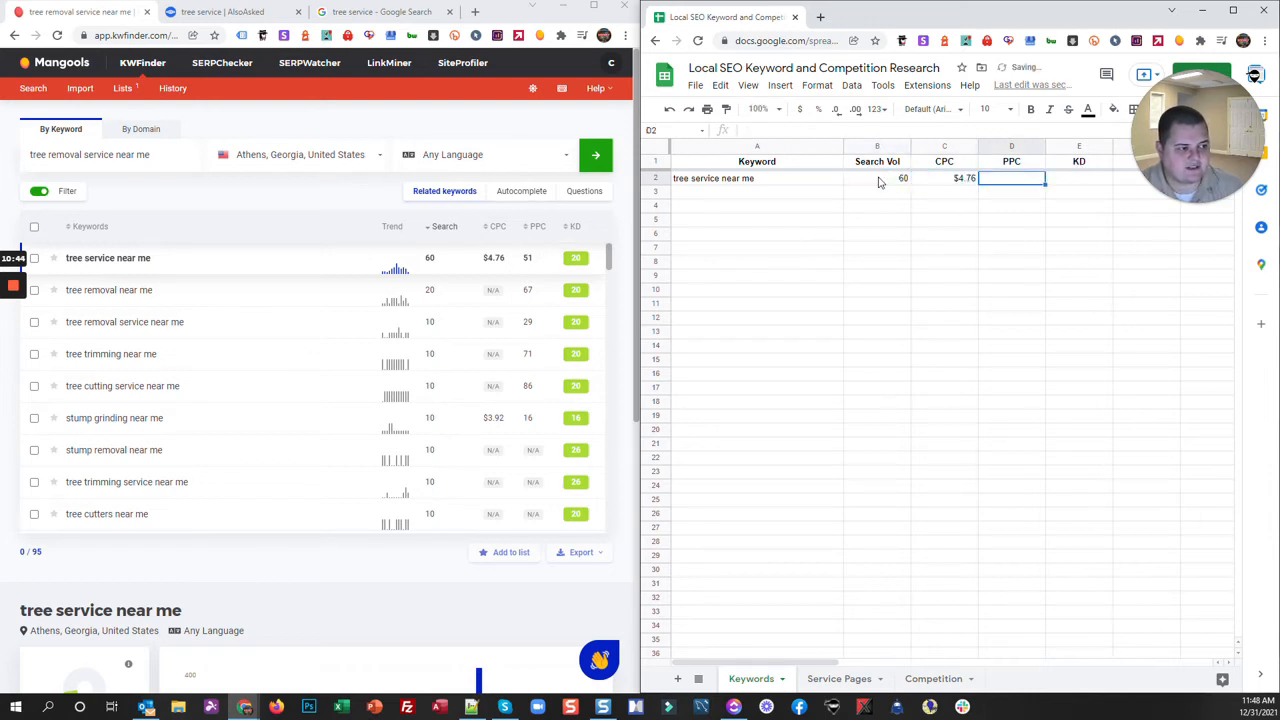
{"action": "type", "text": "51"}
{"action": "key", "text": "Tab"}
{"action": "type", "text": "20"}
{"action": "key", "text": "Return"}
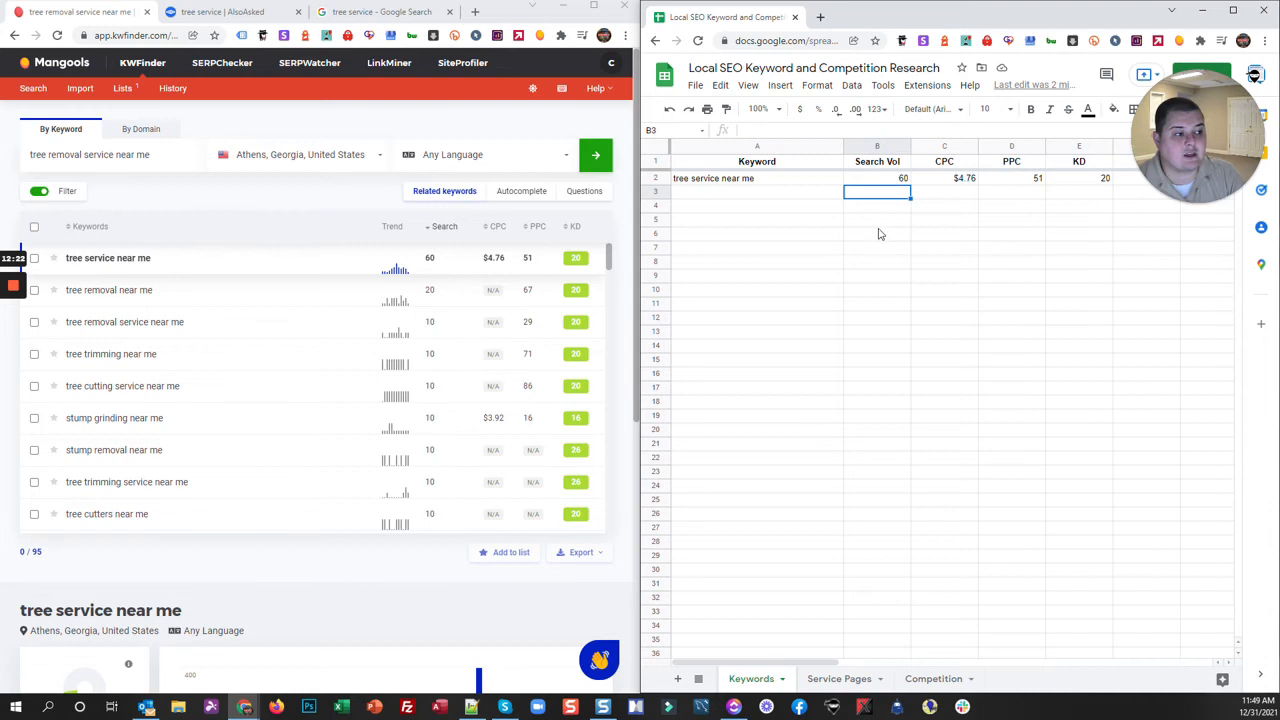
Copy the additional terms in C2:G2 of Service Pages and paste them transposed into the Keywords sheet from A3 down
{"action": "left_click", "coordinate": [840, 679]}
{"action": "key", "text": "Right"}
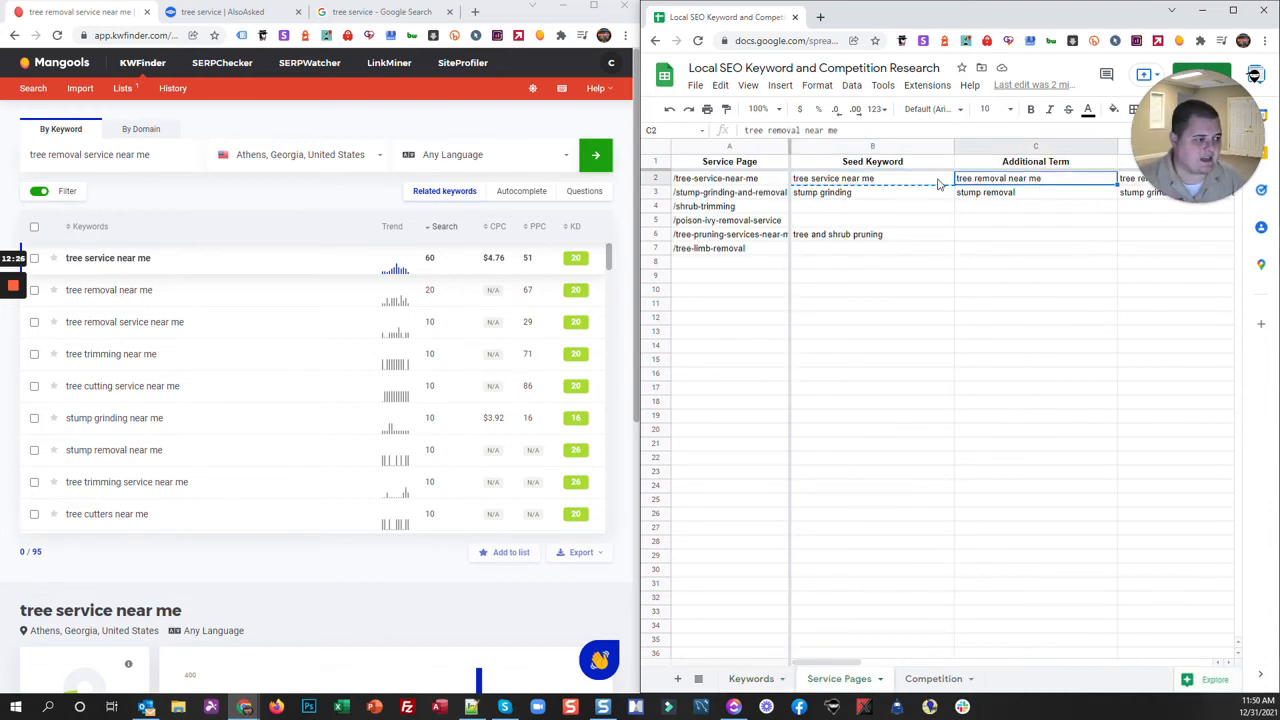
{"action": "key", "text": "shift+Right"}
{"action": "key", "text": "shift+Right"}
{"action": "key", "text": "shift+Right"}
{"action": "key", "text": "shift+Right"}
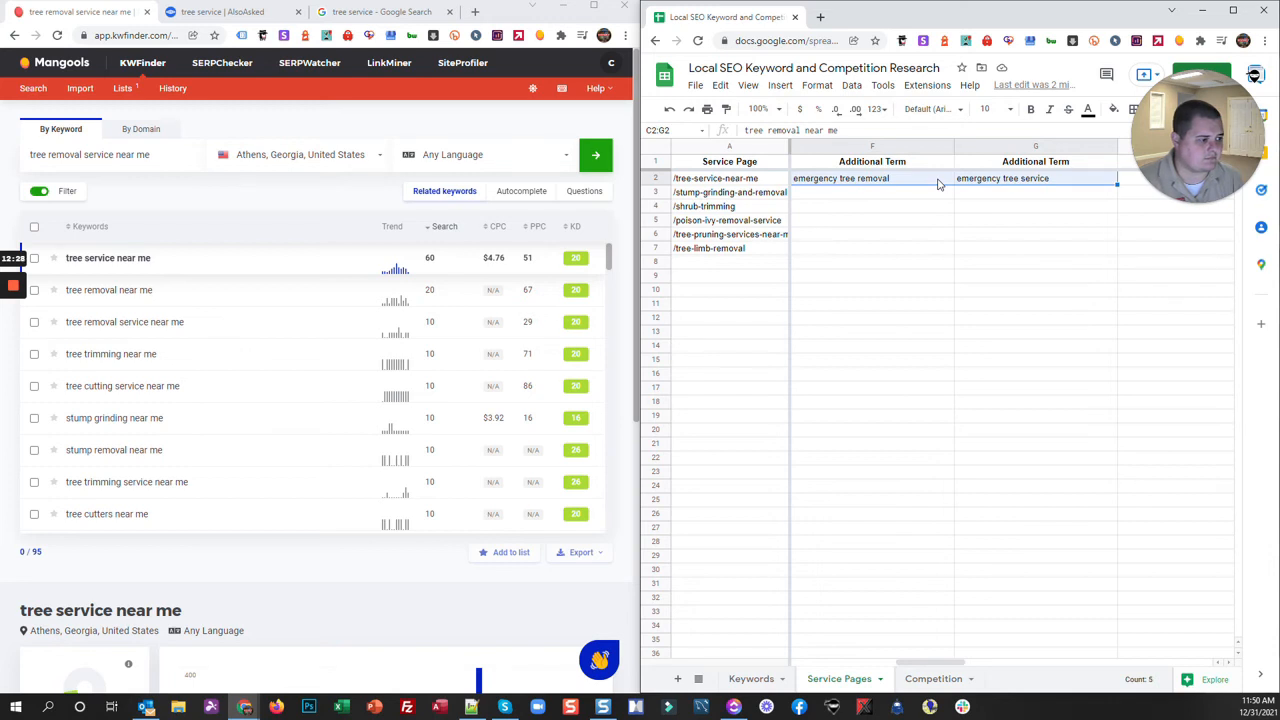
{"action": "left_click", "coordinate": [751, 679]}
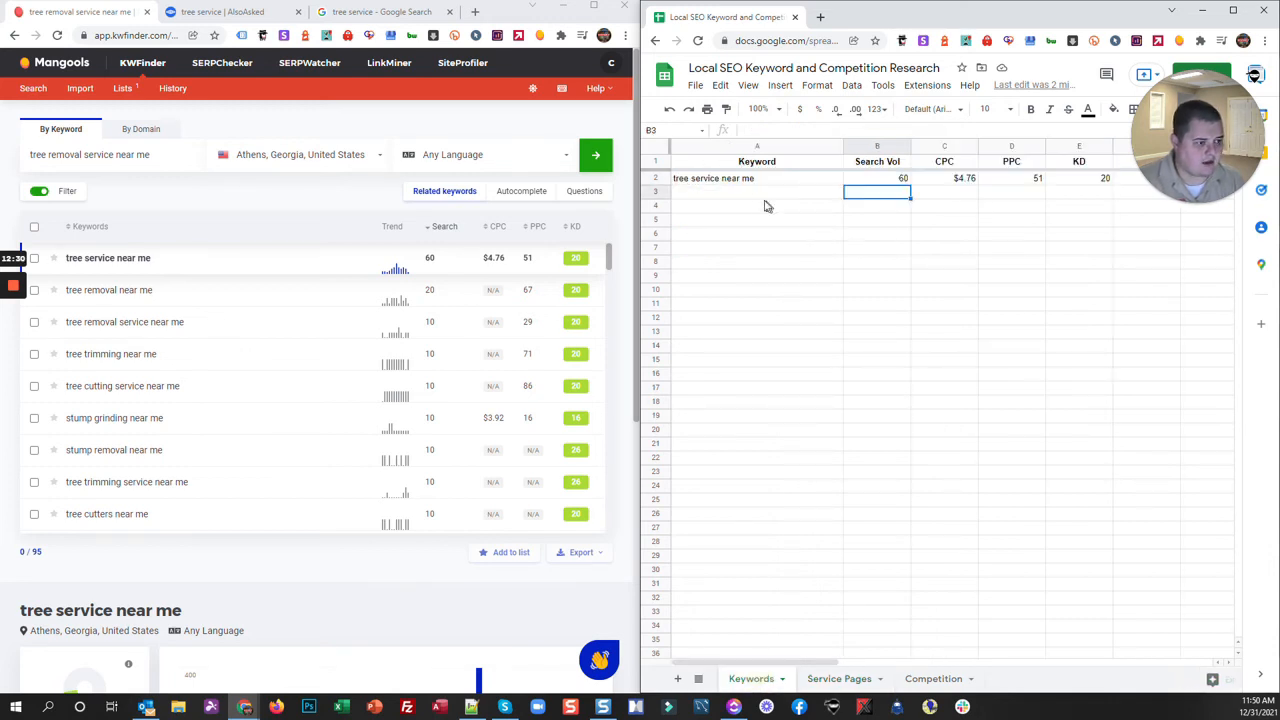
{"action": "right_click", "coordinate": [745, 192]}
{"action": "mouse_move", "coordinate": [765, 268]}
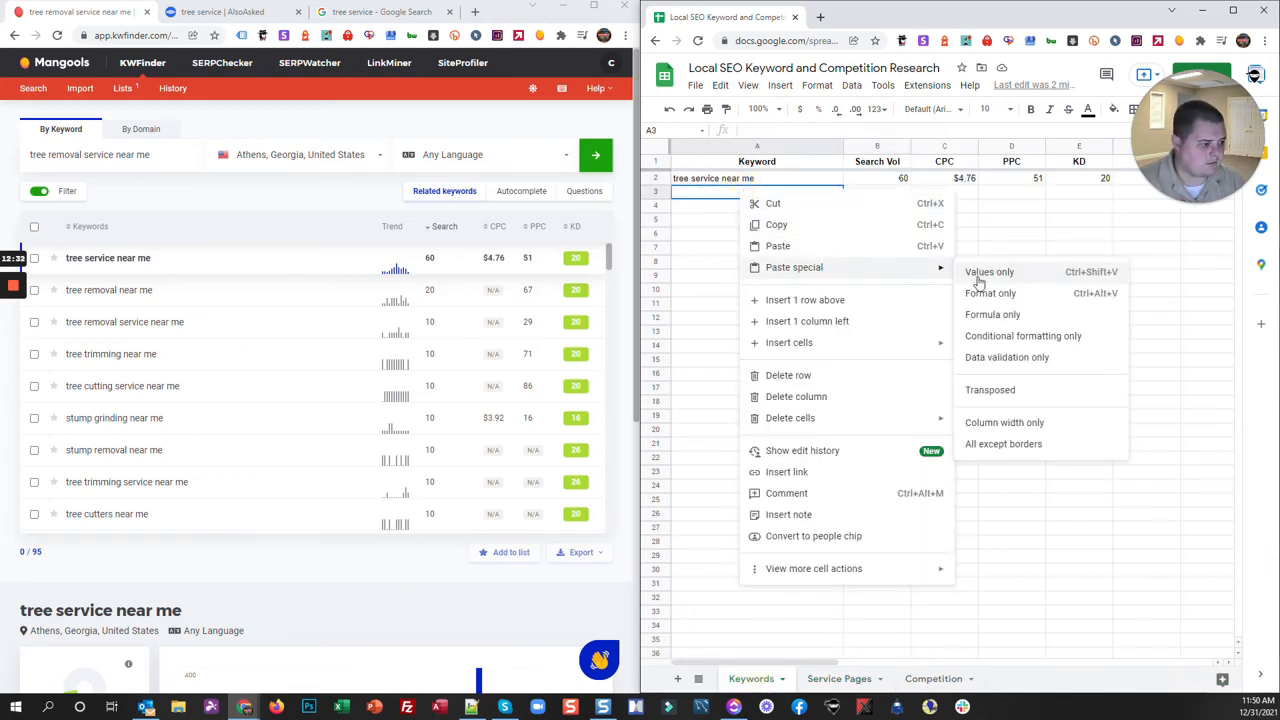
{"action": "left_click", "coordinate": [990, 389]}
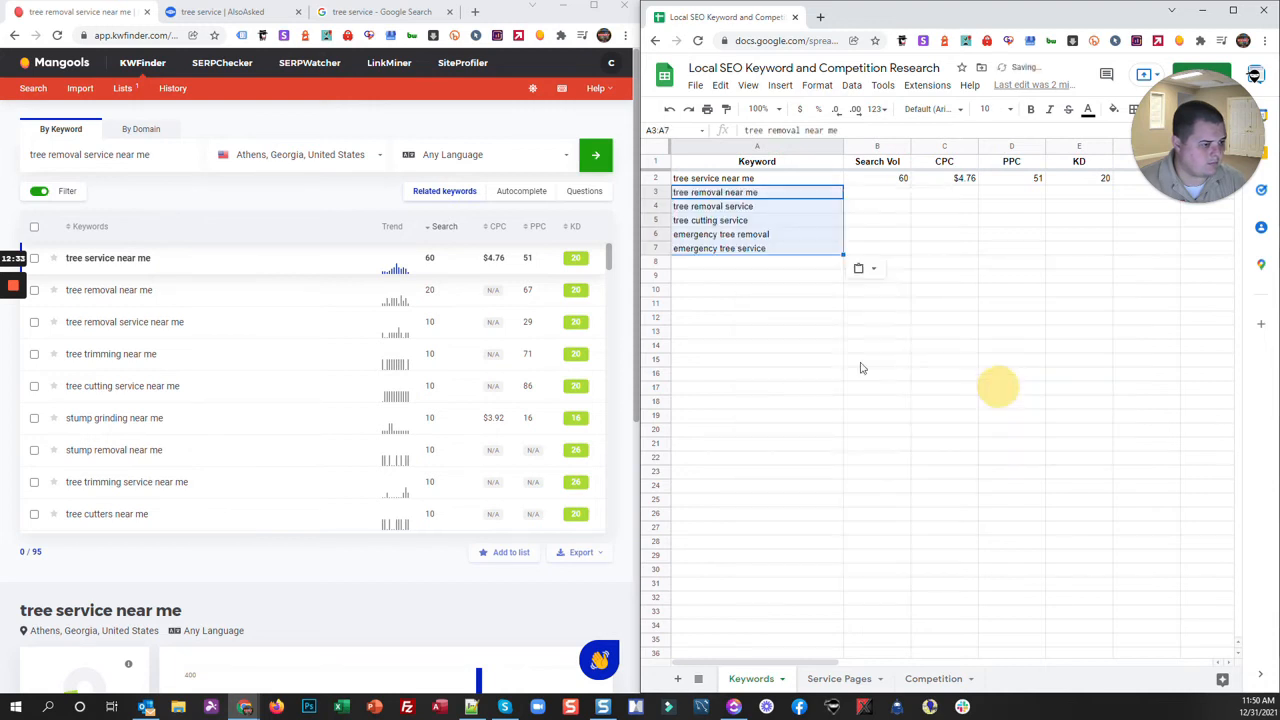
Enter search volume 10, PPC 29 and KD 20 for "tree removal near me", leaving CPC blank
{"action": "left_click", "coordinate": [877, 192]}
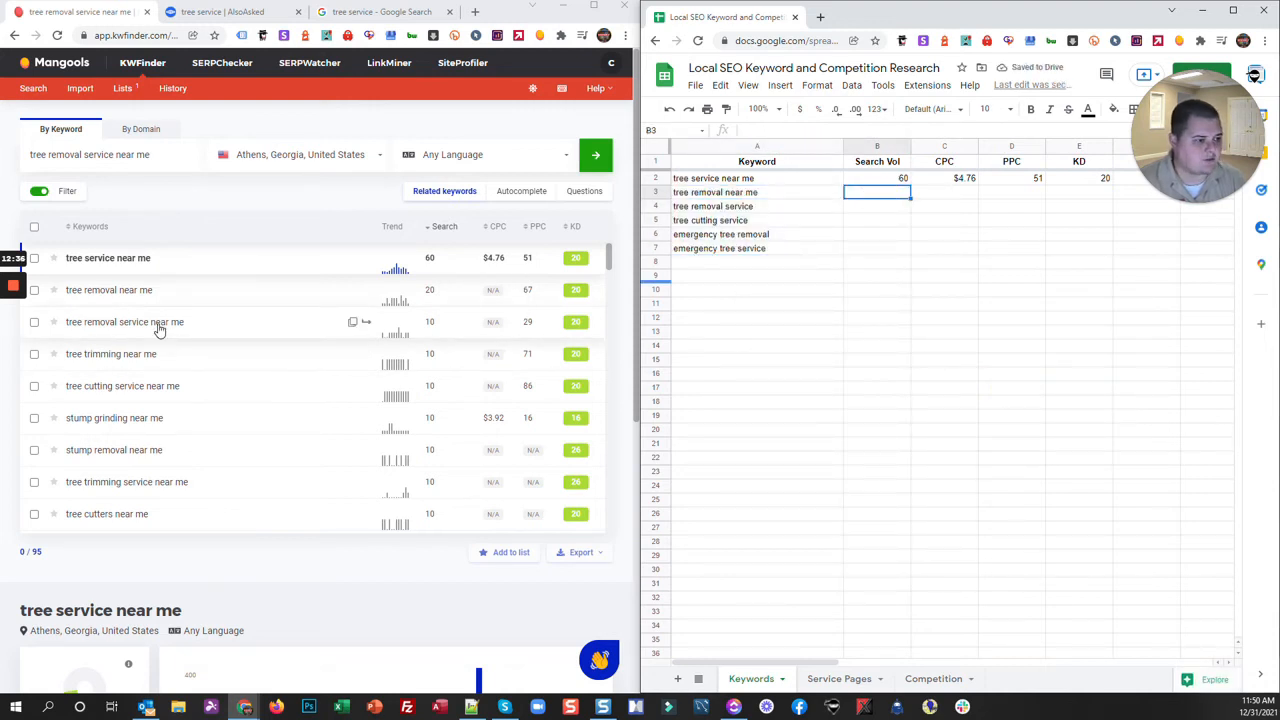
{"action": "type", "text": "10"}
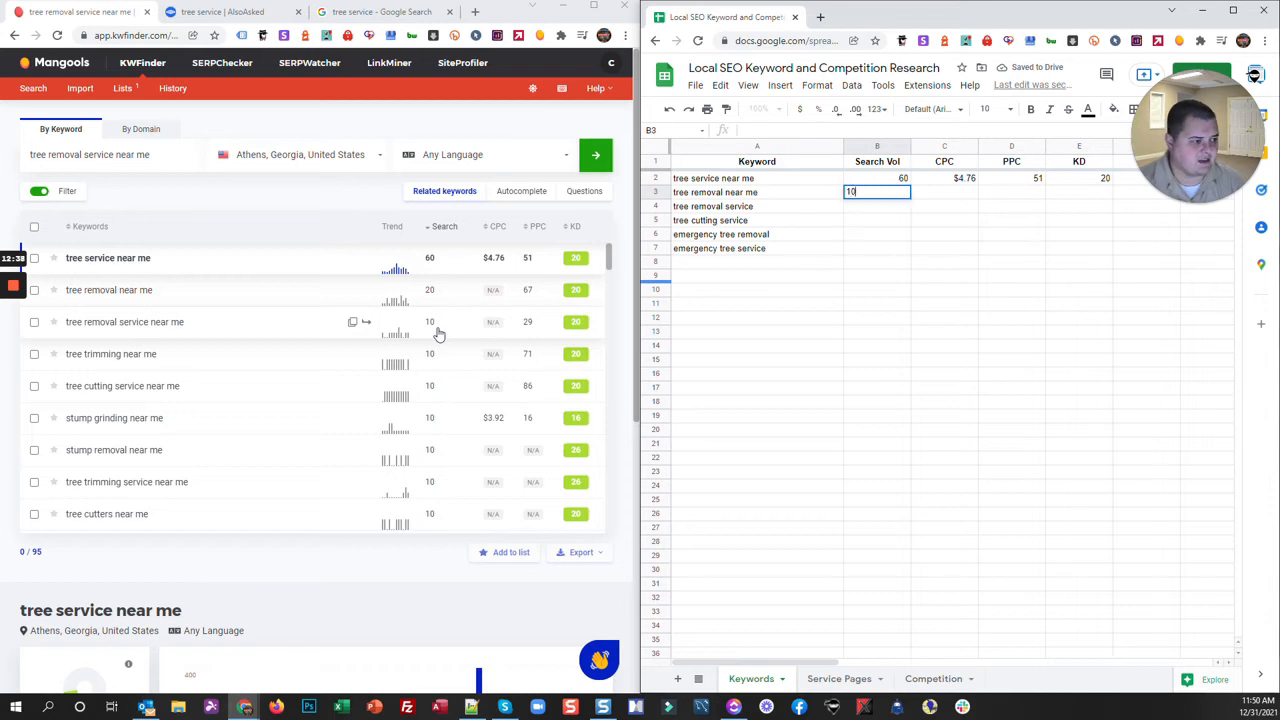
{"action": "key", "text": "Tab"}
{"action": "key", "text": "Tab"}
{"action": "type", "text": "29"}
{"action": "key", "text": "Tab"}
{"action": "type", "text": "20"}
{"action": "key", "text": "Return"}
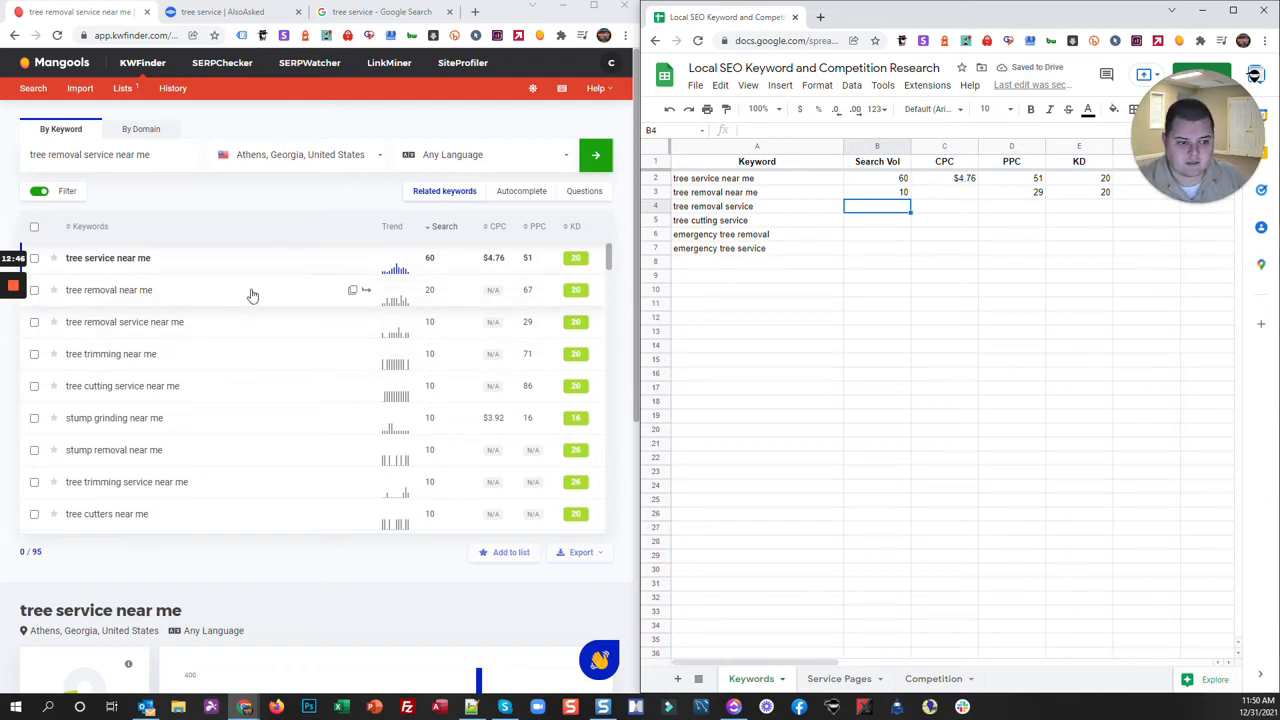
Look up "tree removal service near me" in KWFinder and enter volume 10, PPC 29 and KD 20 for "tree removal service"
{"action": "scroll", "coordinate": [210, 470], "scroll_direction": "down", "scroll_amount": 1}
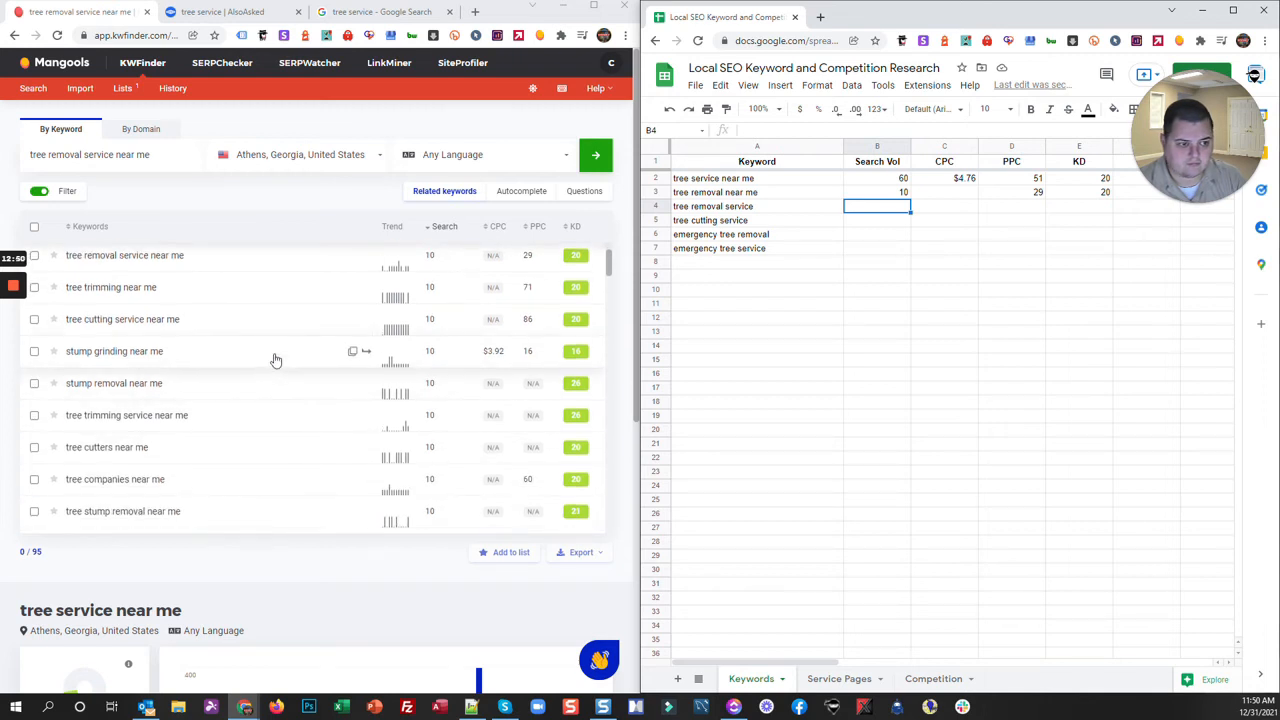
{"action": "scroll", "coordinate": [240, 434], "scroll_direction": "up", "scroll_amount": 1}
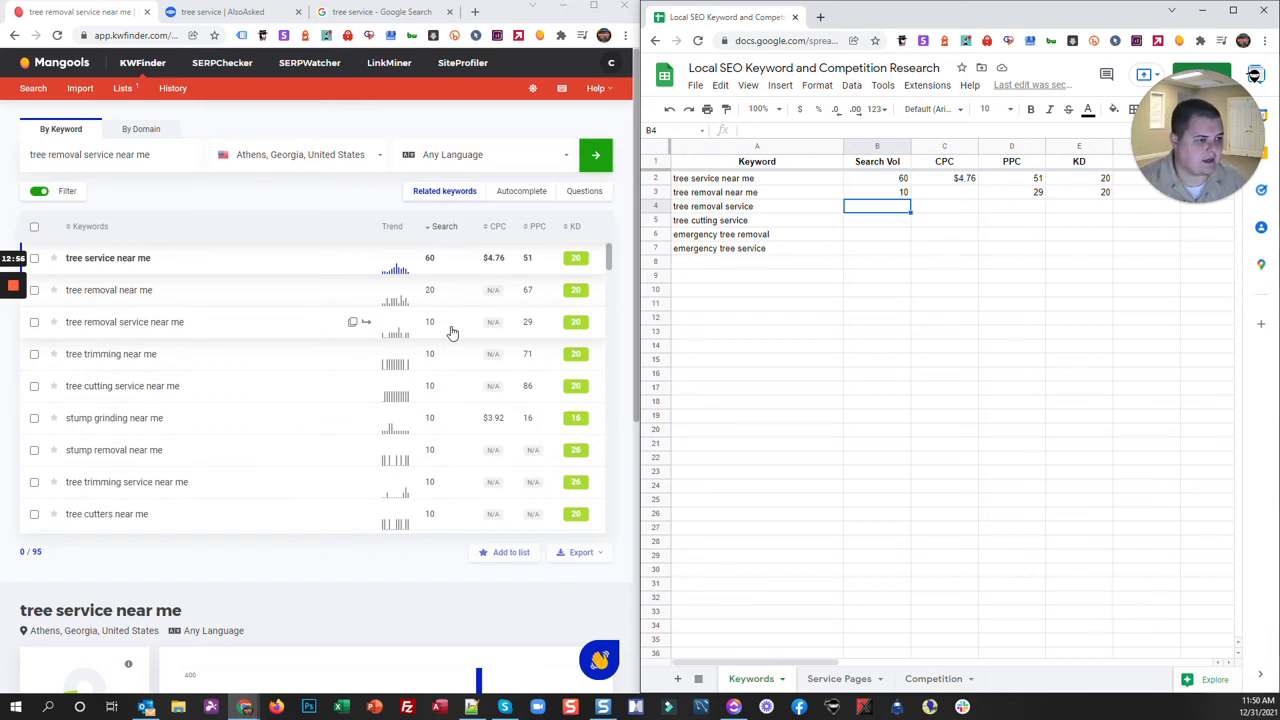
{"action": "type", "text": "10"}
{"action": "key", "text": "Tab"}
{"action": "key", "text": "Tab"}
{"action": "type", "text": "29"}
{"action": "key", "text": "Tab"}
{"action": "type", "text": "20"}
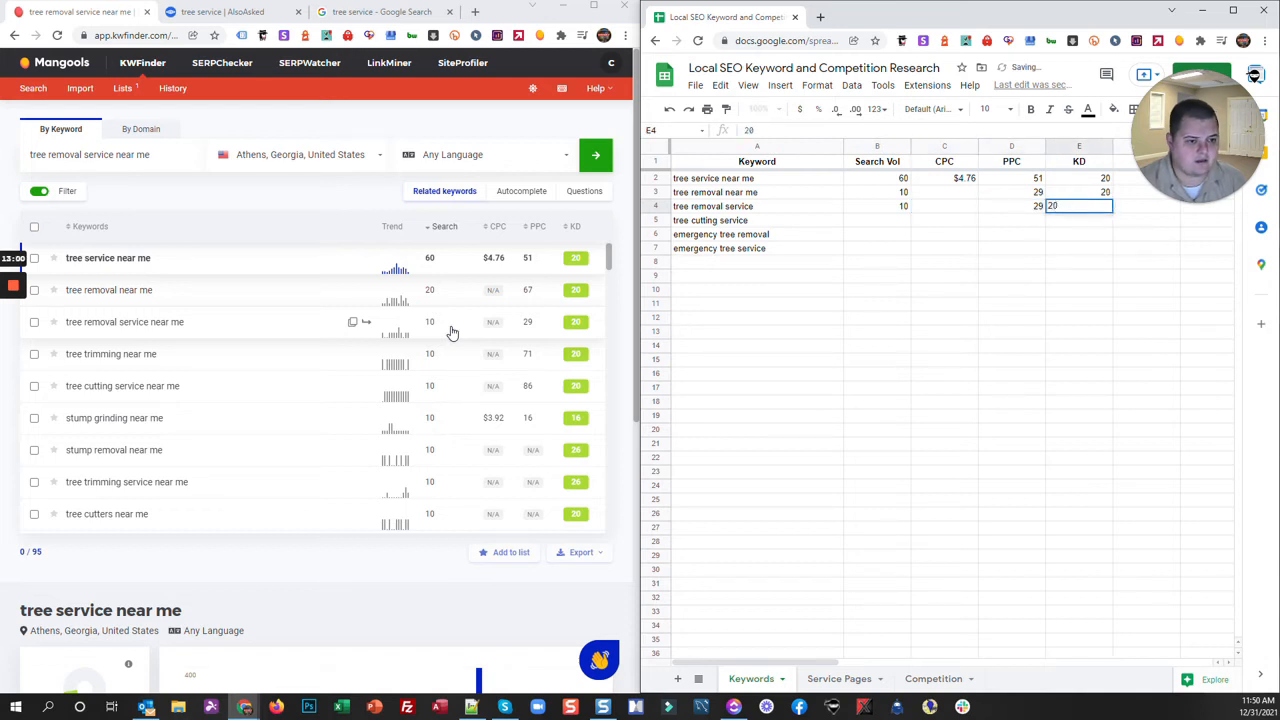
{"action": "key", "text": "Up"}
Enter search volume 10, PPC 86 and KD 20 for "tree cutting service" in row 5, leaving CPC blank
{"action": "key", "text": "Left"}
{"action": "key", "text": "Left"}
{"action": "key", "text": "Down"}
{"action": "key", "text": "Down"}
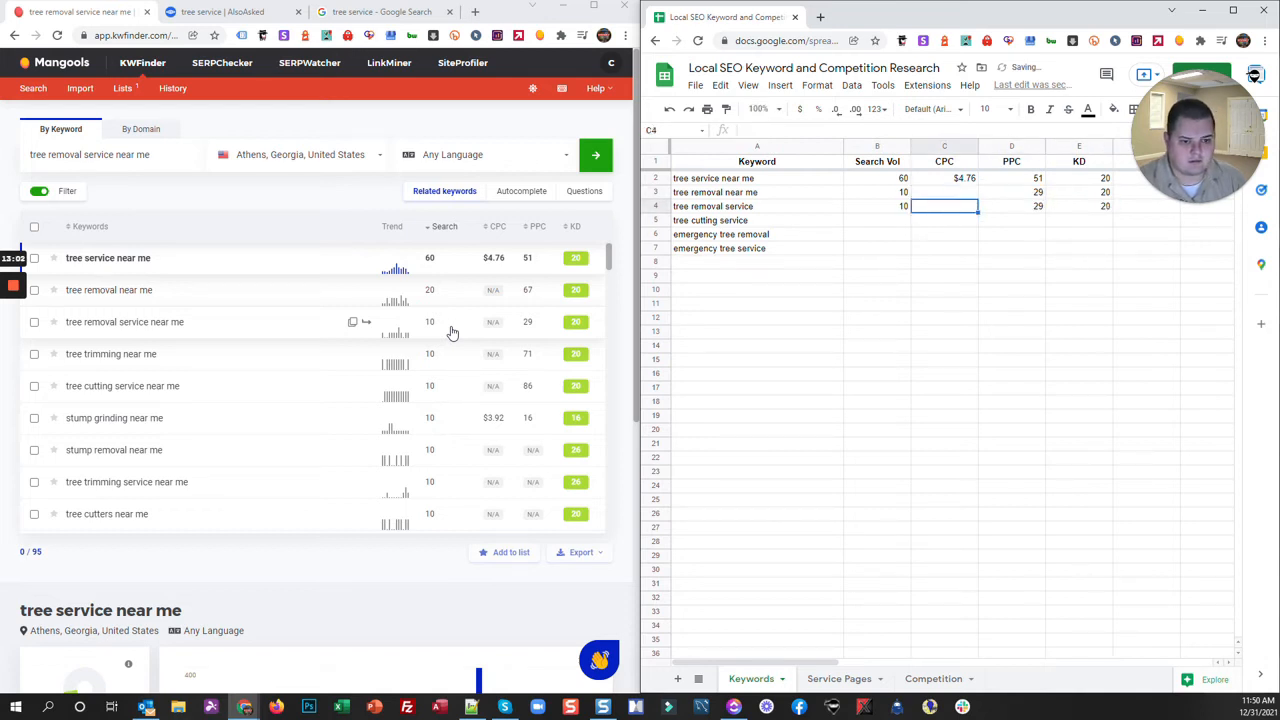
{"action": "key", "text": "Left"}
{"action": "key", "text": "Left"}
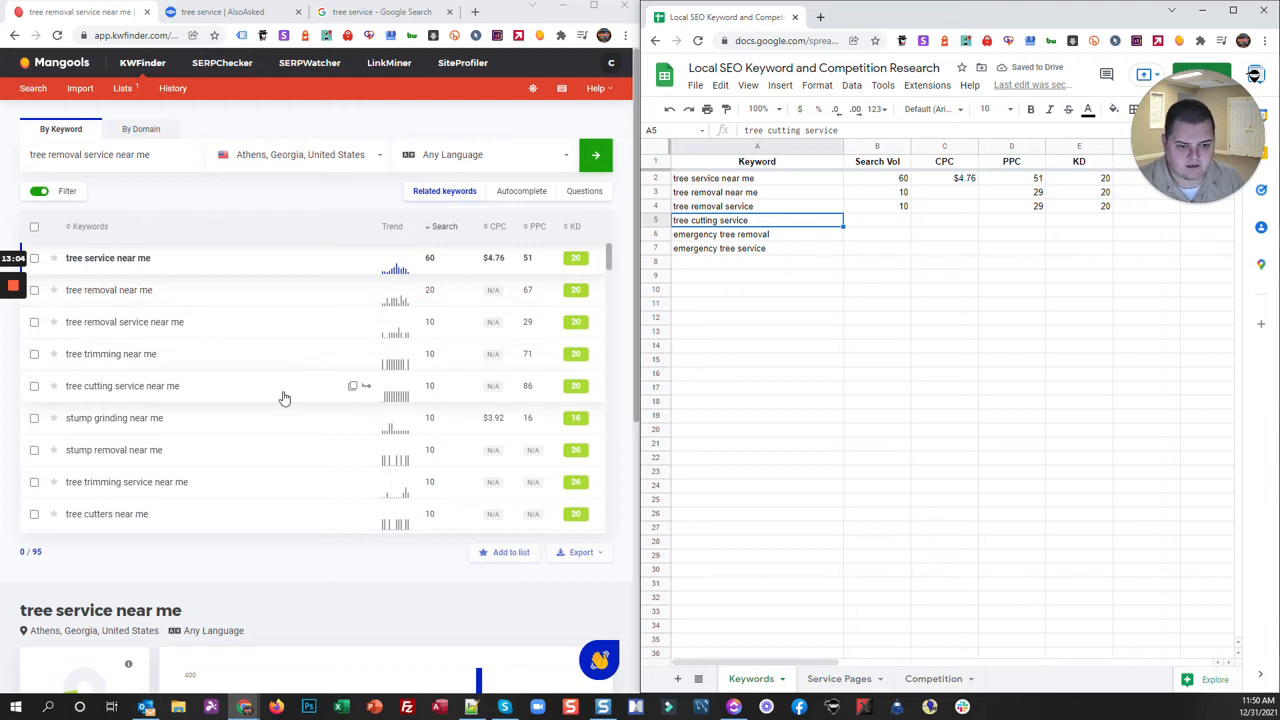
{"action": "key", "text": "Right"}
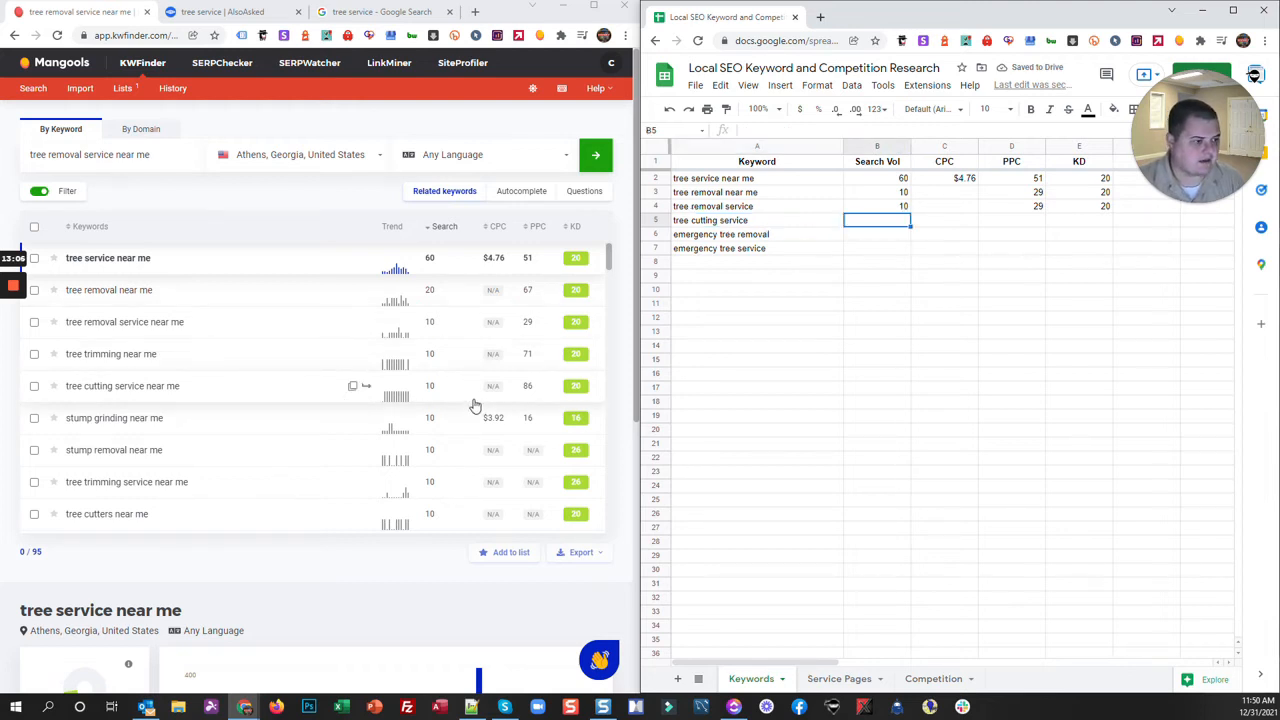
{"action": "type", "text": "10"}
{"action": "key", "text": "Right"}
{"action": "key", "text": "Right"}
{"action": "type", "text": "86"}
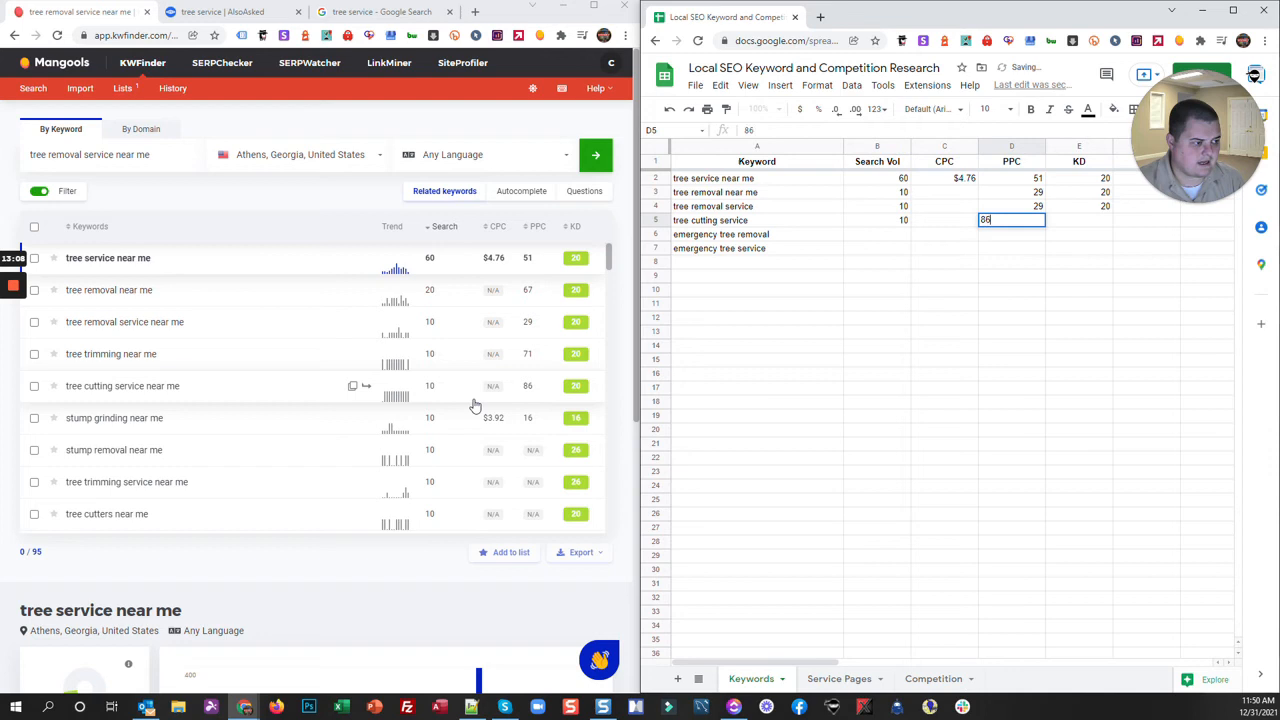
{"action": "key", "text": "Right"}
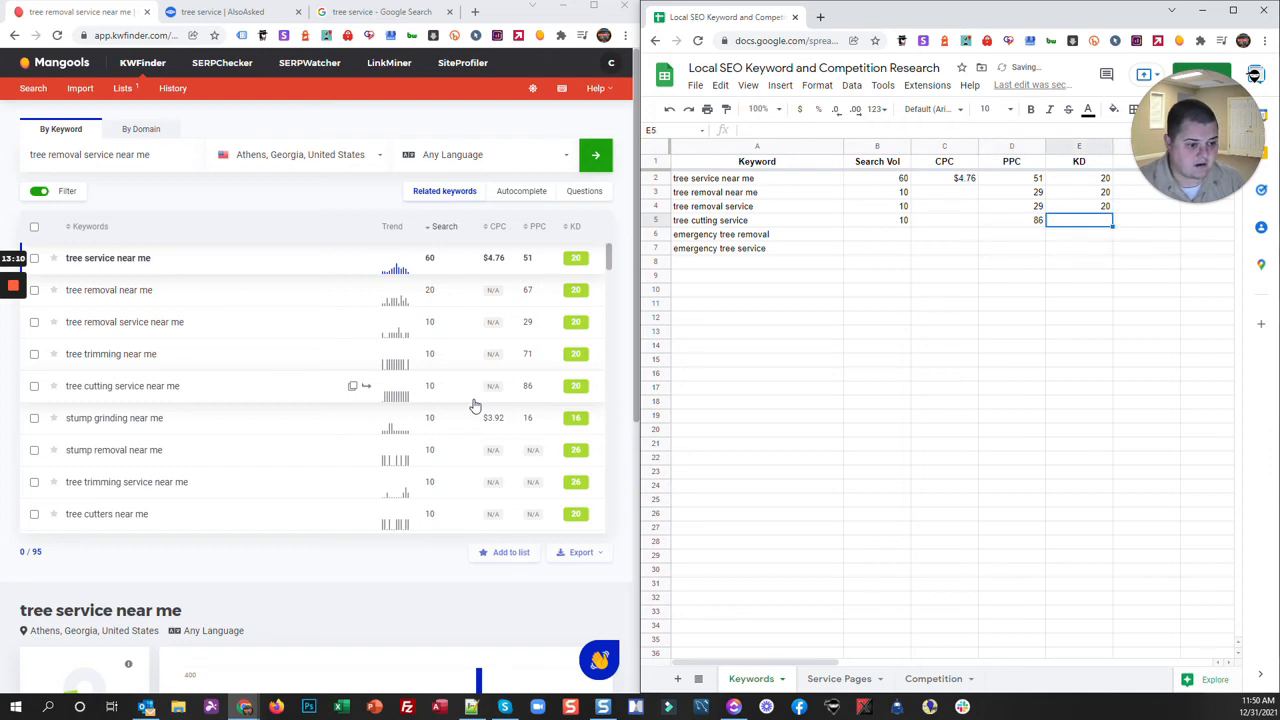
{"action": "type", "text": "20"}
{"action": "key", "text": "Return"}
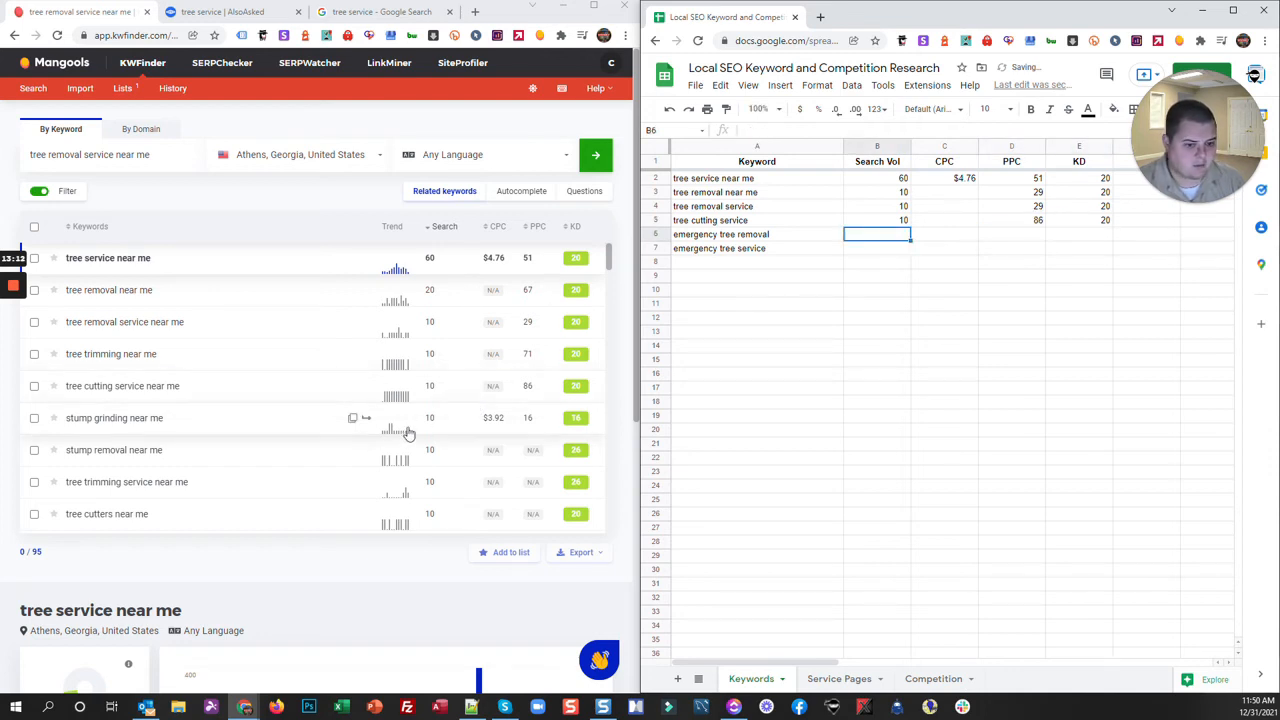
Find "emergency tree removal near me" in KWFinder and enter volume 10 and KD 17 for "emergency tree removal", leaving CPC and PPC blank
{"action": "scroll", "coordinate": [306, 469], "scroll_direction": "down", "scroll_amount": 5}
{"action": "scroll", "coordinate": [305, 471], "scroll_direction": "down", "scroll_amount": 5}
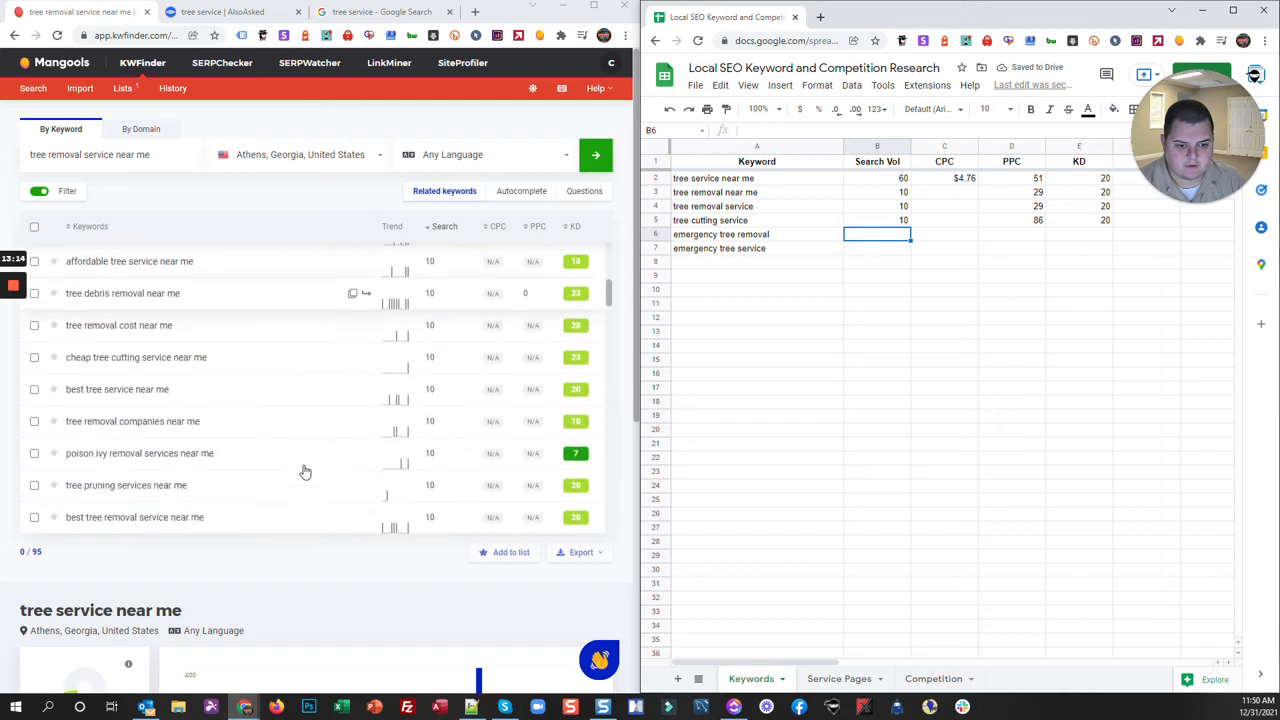
{"action": "scroll", "coordinate": [305, 471], "scroll_direction": "down", "scroll_amount": 1}
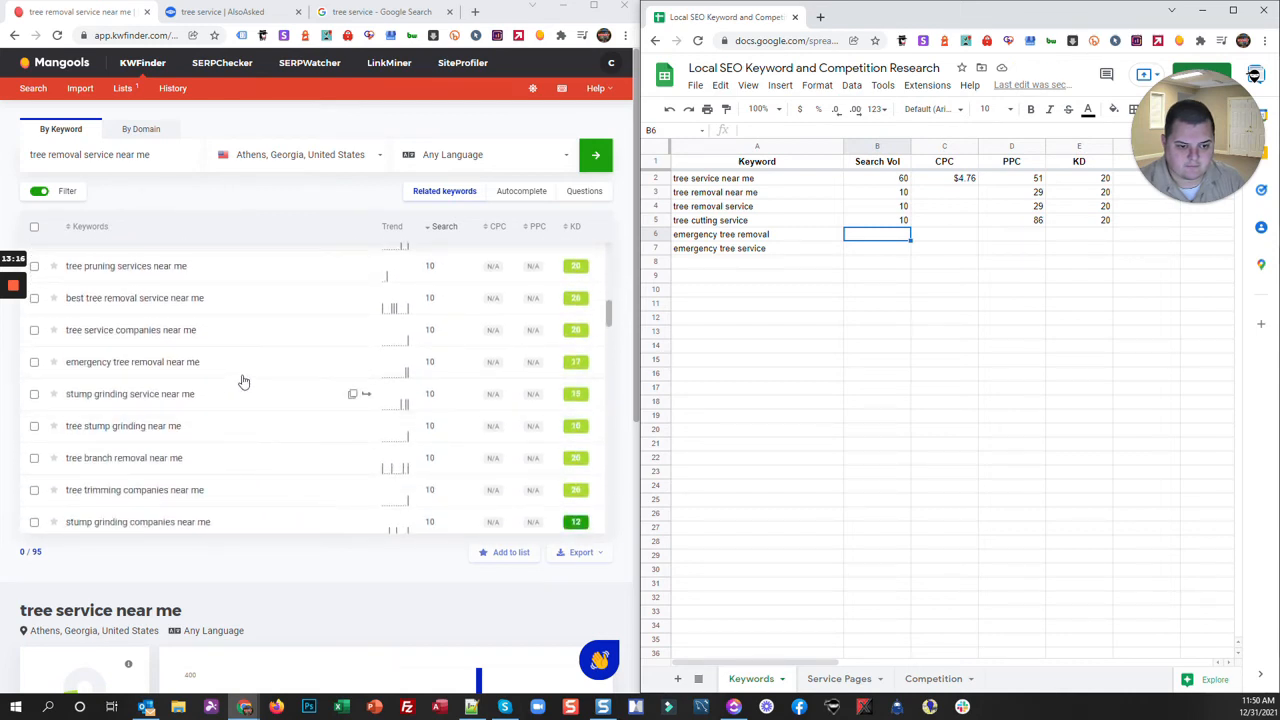
{"action": "type", "text": "10"}
{"action": "key", "text": "Tab"}
{"action": "key", "text": "Tab"}
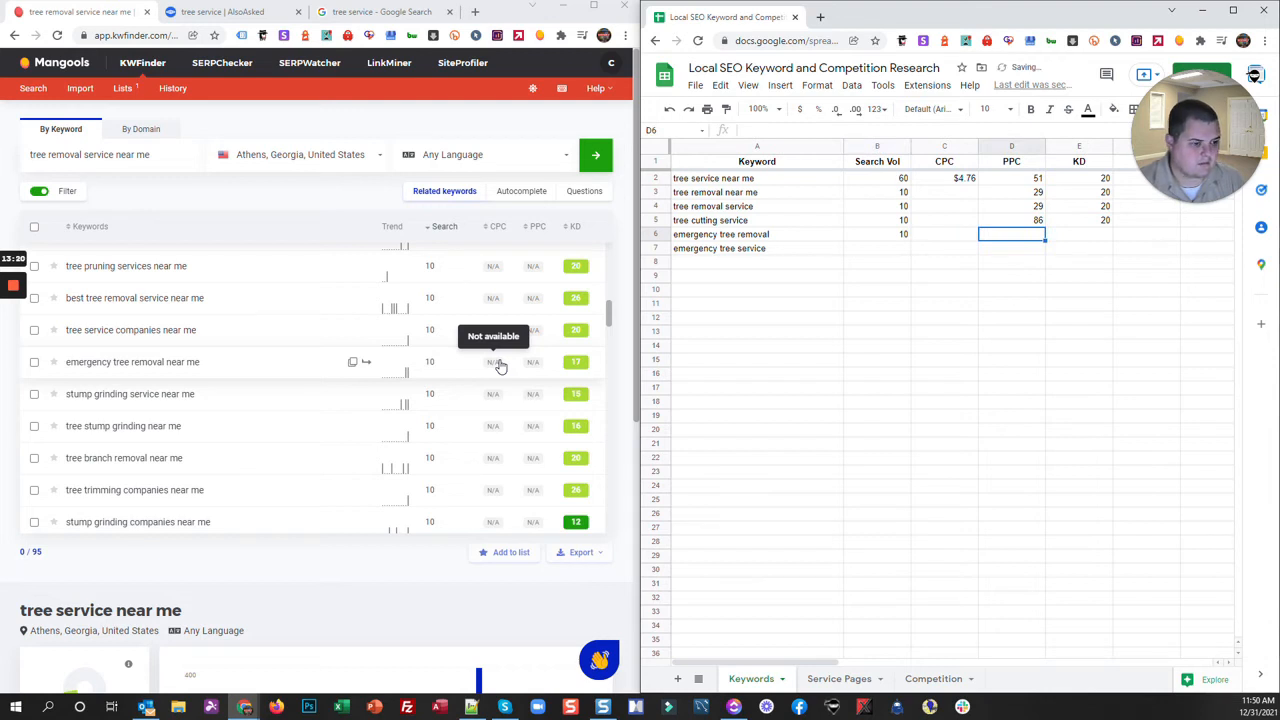
{"action": "key", "text": "Tab"}
{"action": "type", "text": "17"}
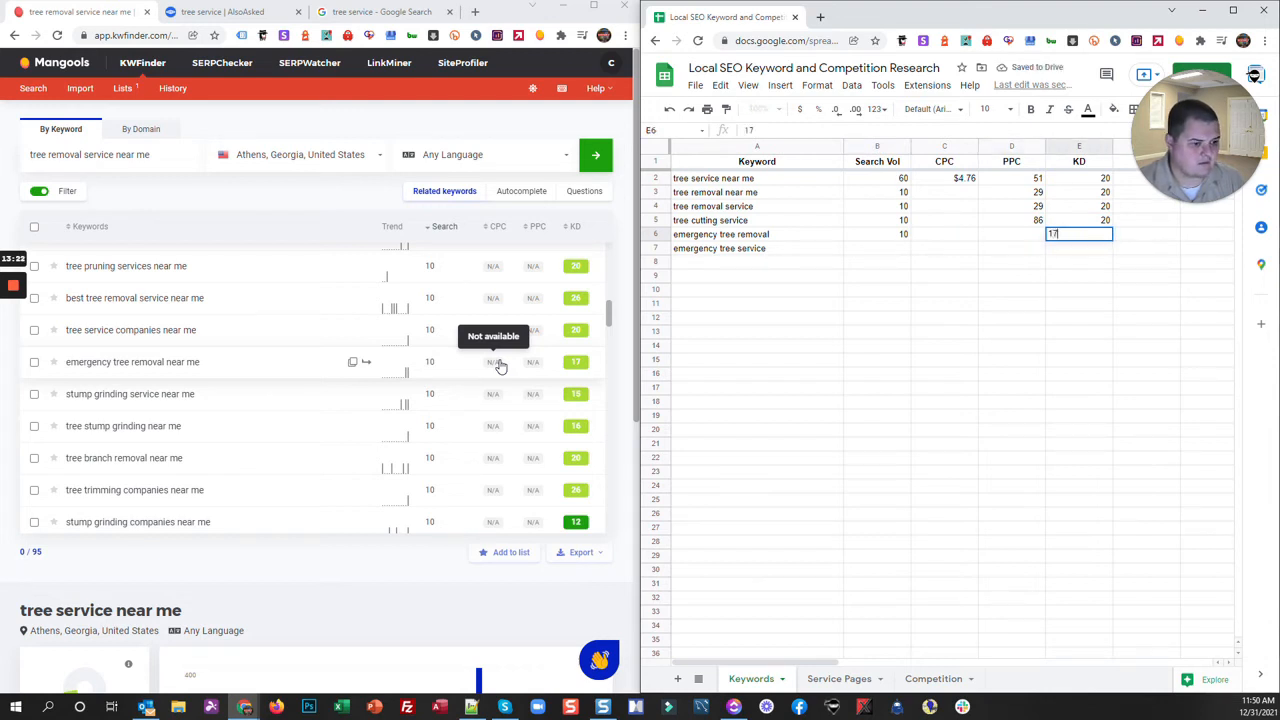
{"action": "key", "text": "Return"}
Find "emergency tree service near me" in KWFinder and enter volume 10, PPC 14 and KD 20 in row 7, leaving CPC blank
{"action": "key", "text": "Left"}
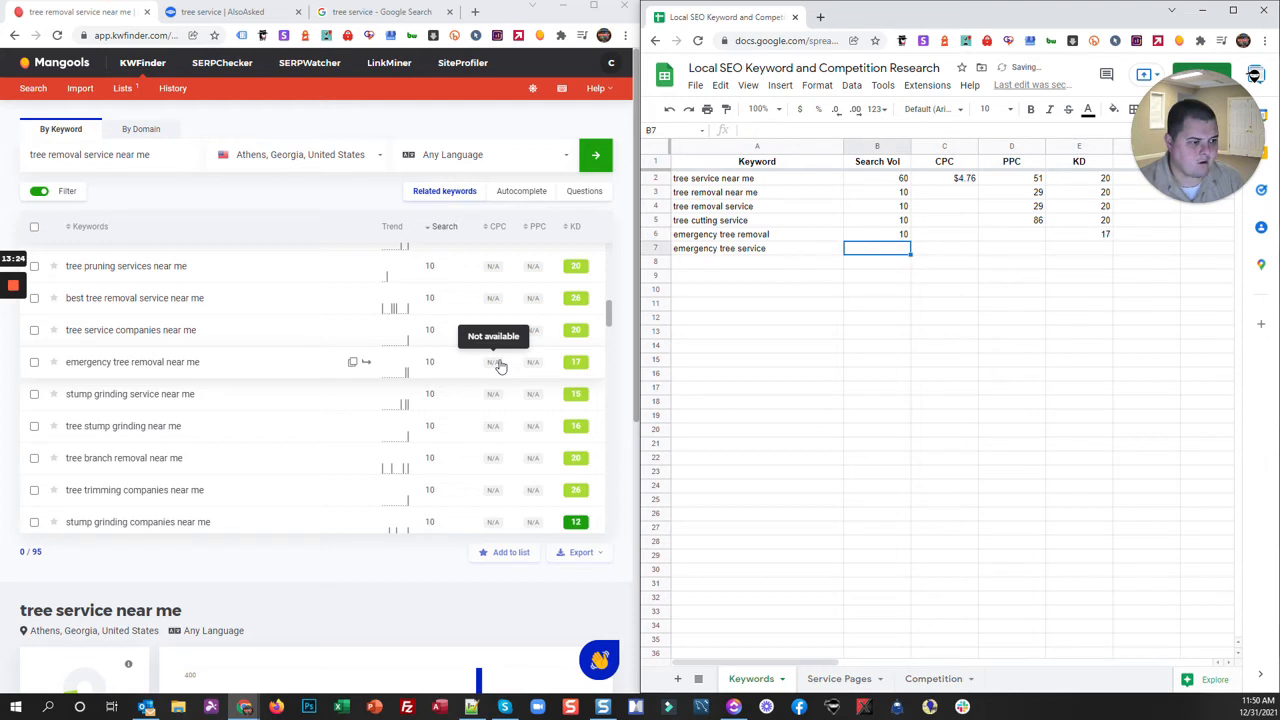
{"action": "key", "text": "Left"}
{"action": "scroll", "coordinate": [207, 412], "scroll_direction": "down", "scroll_amount": 2}
{"action": "scroll", "coordinate": [207, 412], "scroll_direction": "down", "scroll_amount": 2}
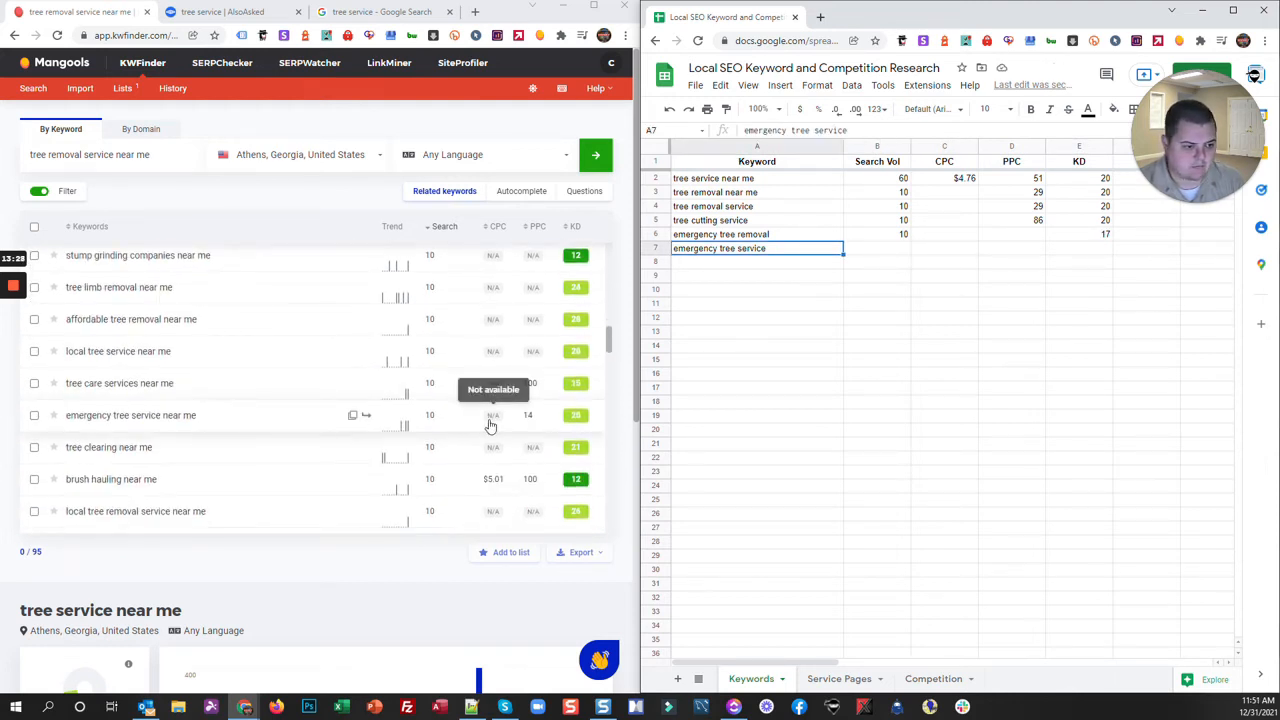
{"action": "key", "text": "Right"}
{"action": "type", "text": "10"}
{"action": "key", "text": "Tab"}
{"action": "key", "text": "Tab"}
{"action": "type", "text": "14"}
{"action": "key", "text": "Tab"}
{"action": "type", "text": "20"}
{"action": "key", "text": "Return"}
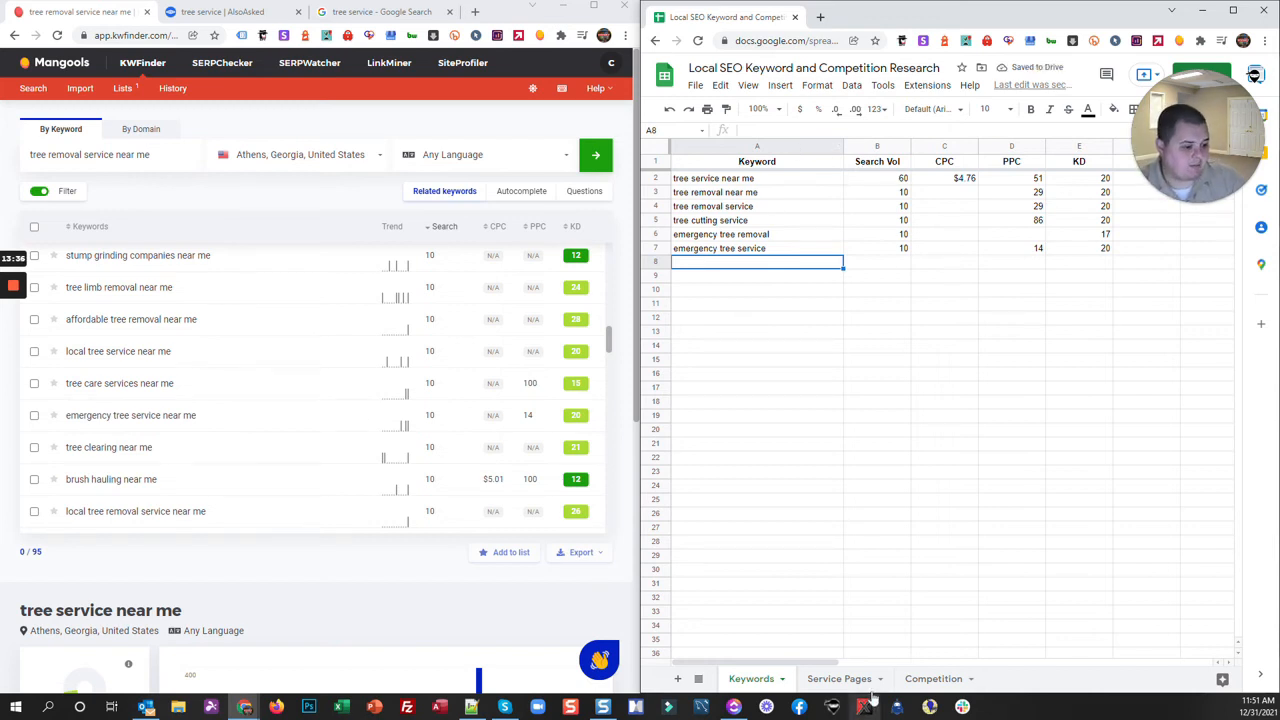
Check the additional terms on the Service Pages sheet and return to the Keywords sheet
{"action": "left_click", "coordinate": [839, 678]}
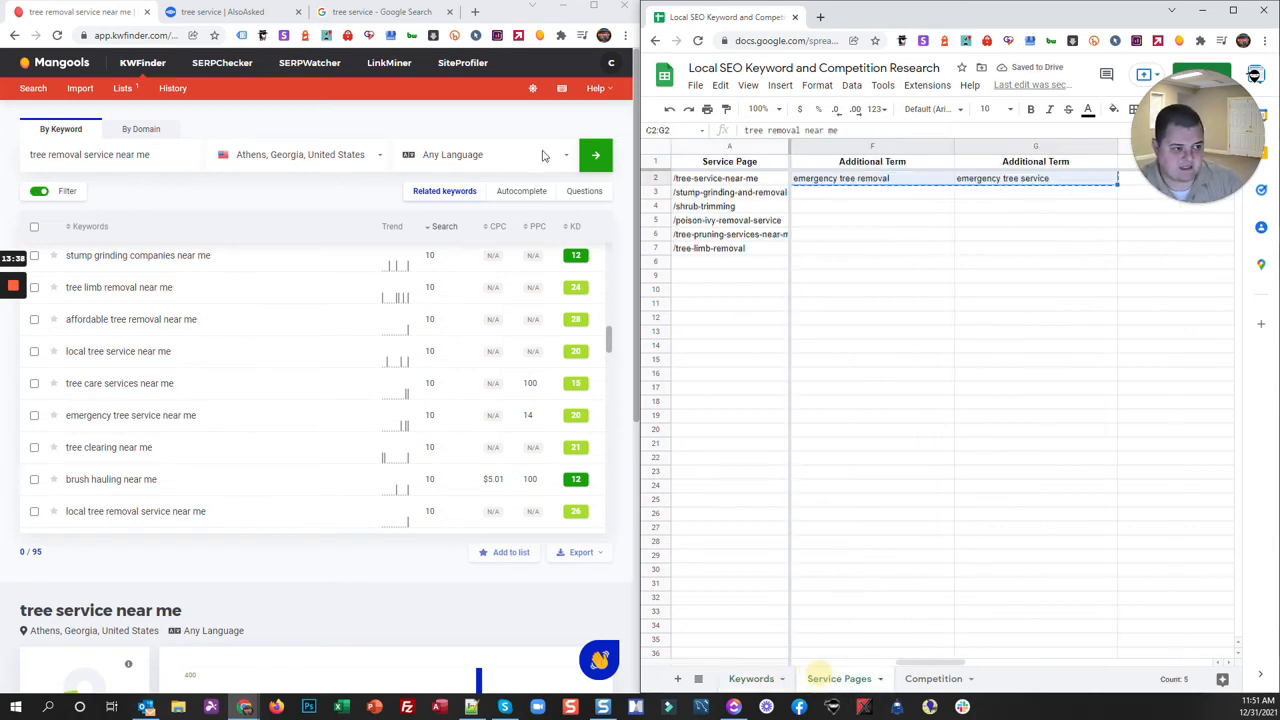
{"action": "left_click", "coordinate": [942, 196]}
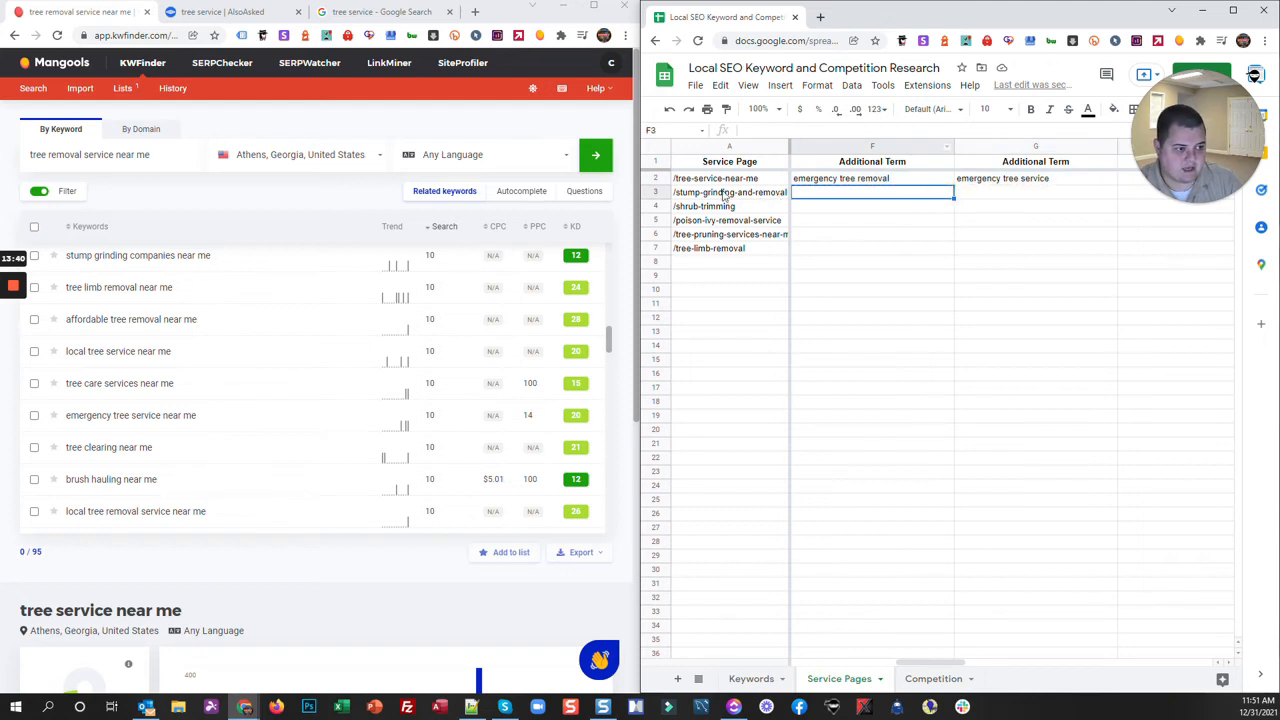
{"action": "left_click", "coordinate": [764, 678]}
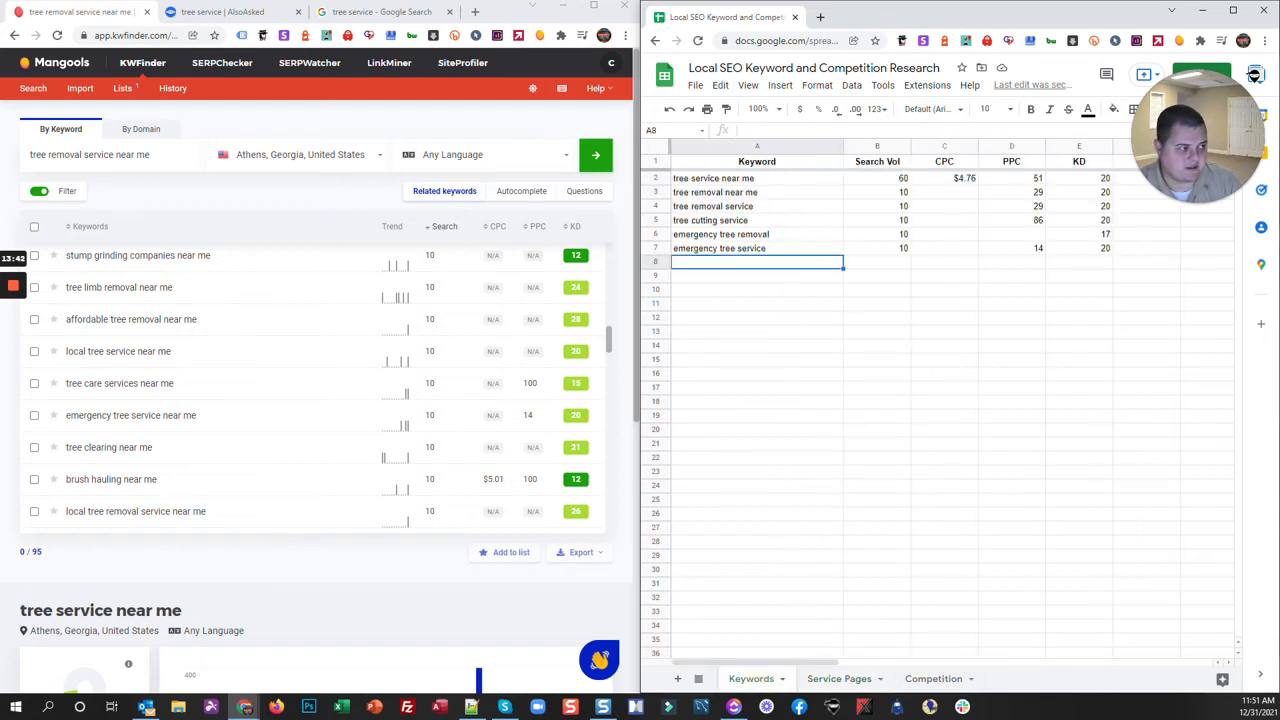
Maximise the spreadsheet window and examine the Total Search Vol, High KD and Avg KD formulas against the keyword list
{"action": "left_click", "coordinate": [1233, 10]}
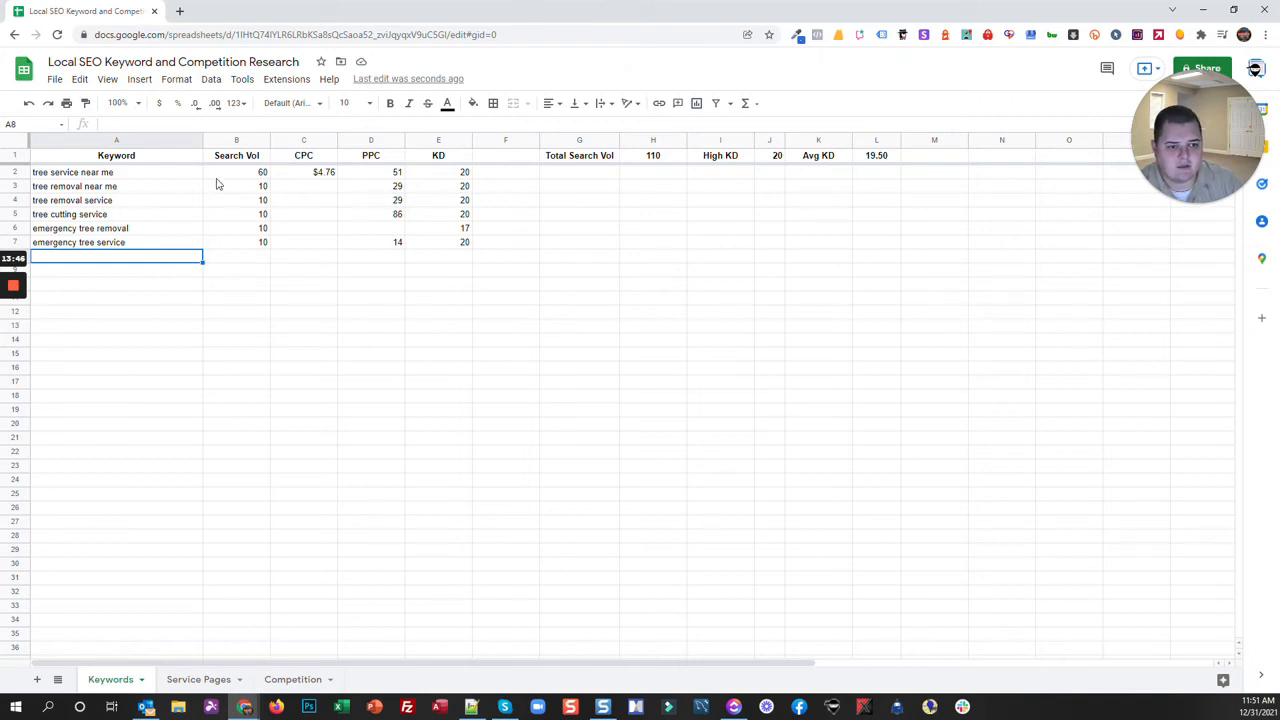
{"action": "left_click", "coordinate": [654, 157]}
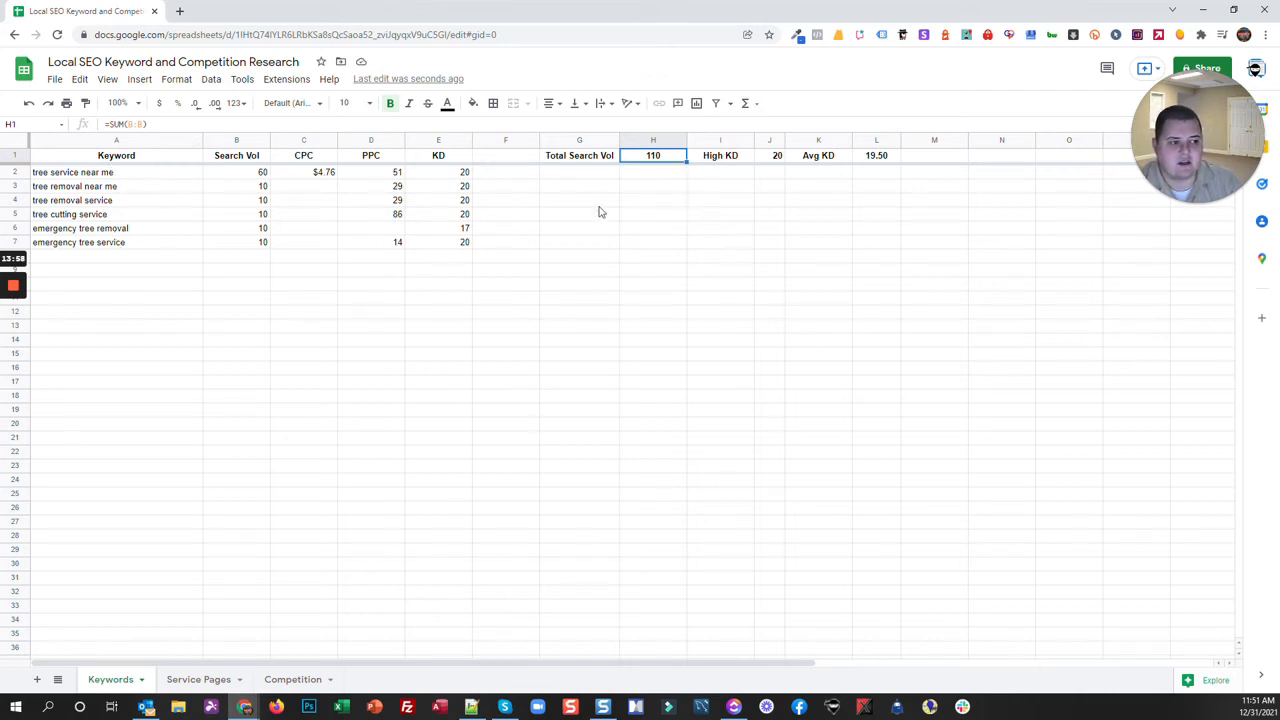
{"action": "left_click", "coordinate": [95, 176]}
{"action": "left_click", "coordinate": [115, 244]}
{"action": "left_click", "coordinate": [122, 175]}
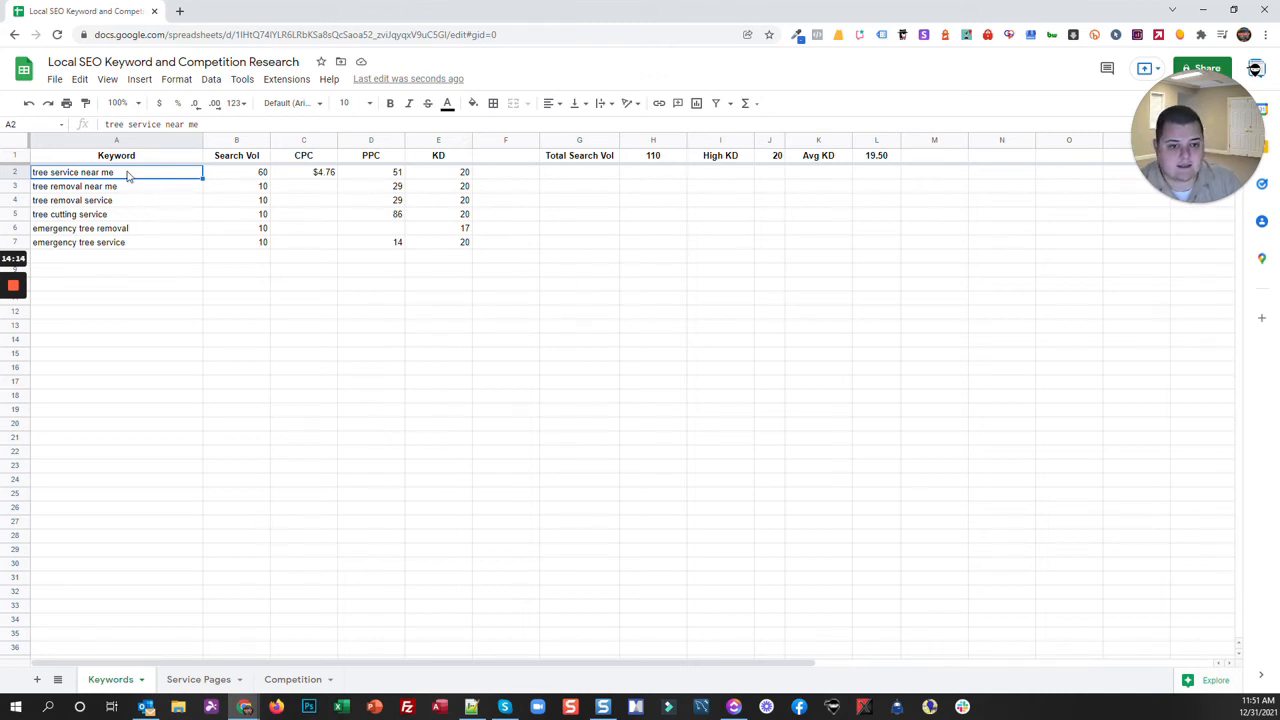
{"action": "left_click", "coordinate": [653, 157]}
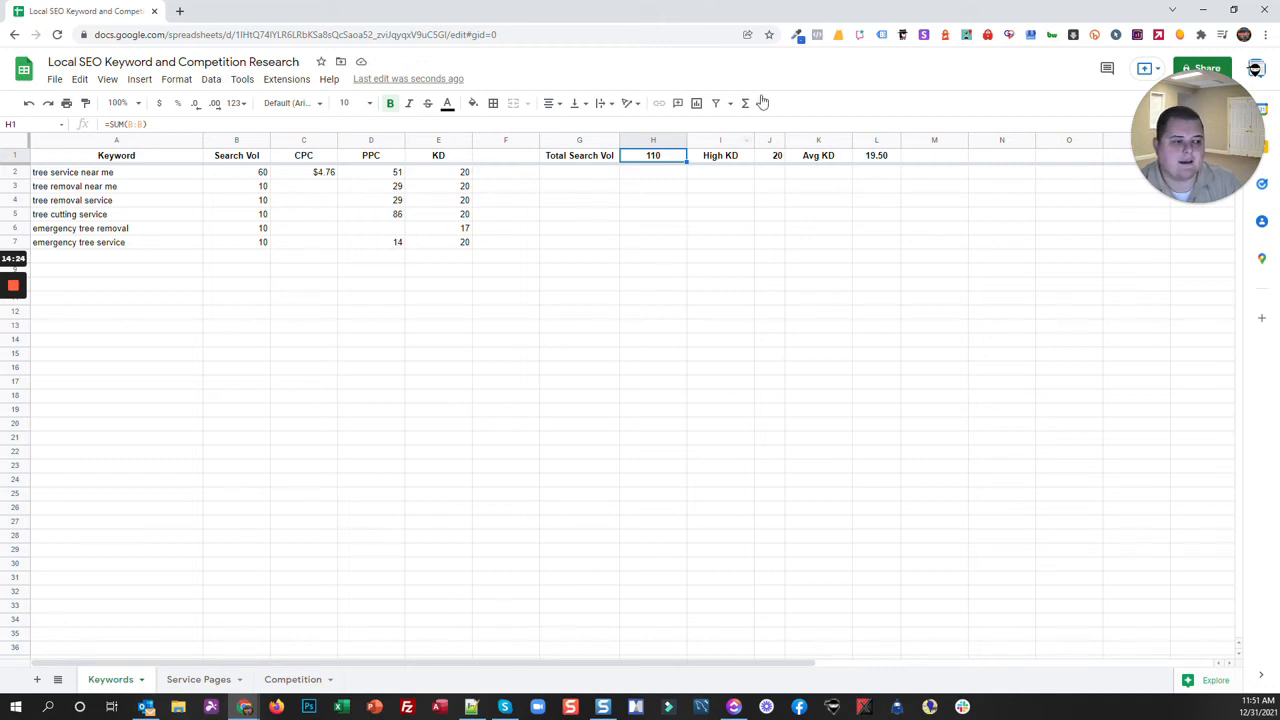
{"action": "left_click", "coordinate": [772, 158]}
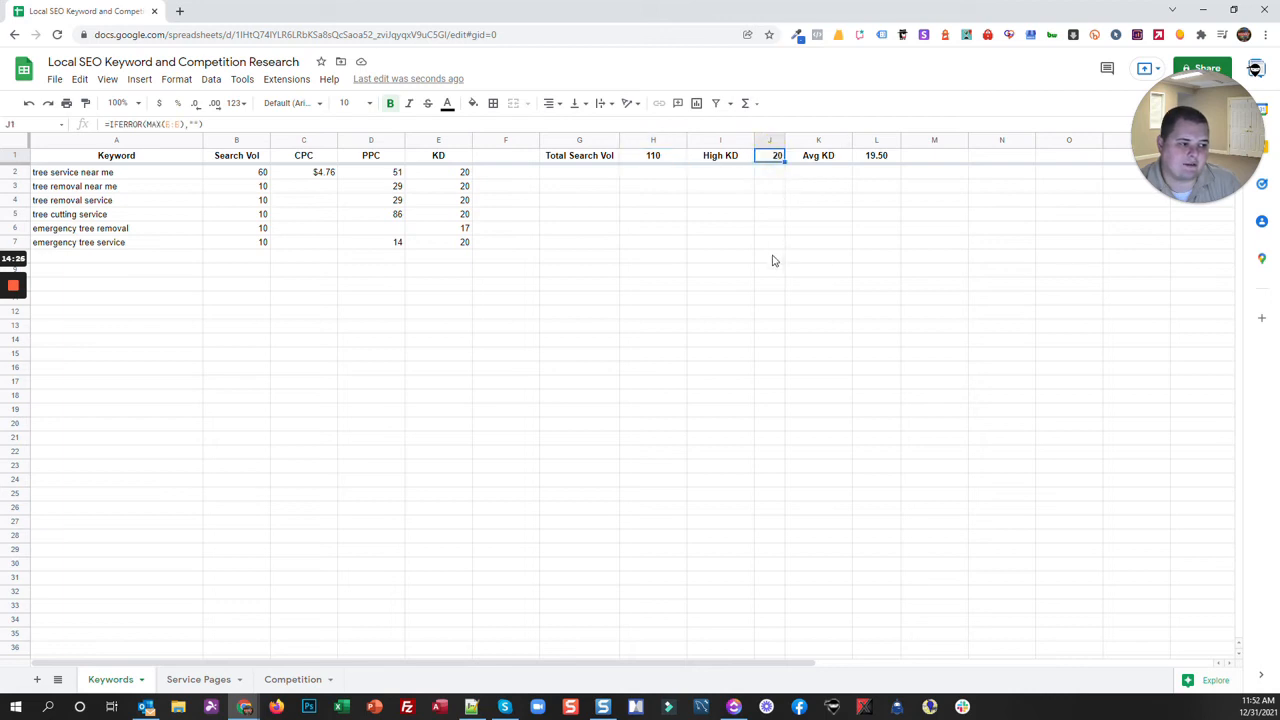
{"action": "left_click", "coordinate": [875, 158]}
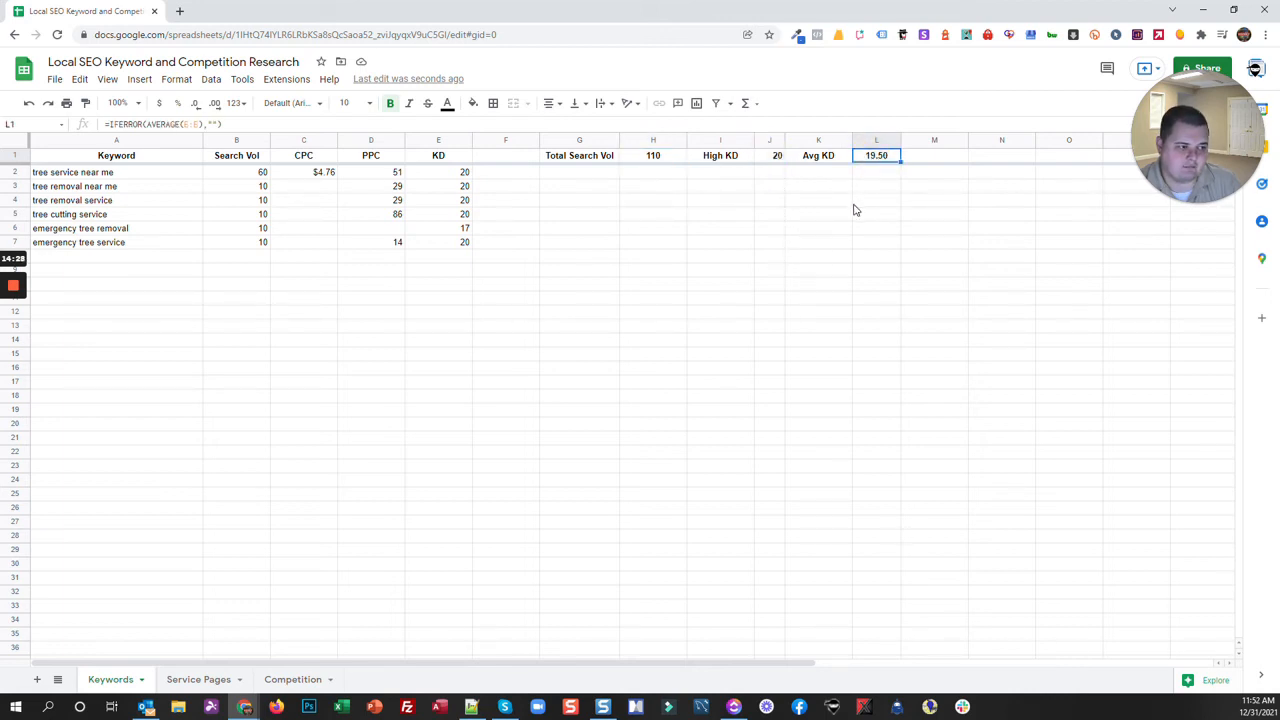
{"action": "left_click", "coordinate": [650, 160]}
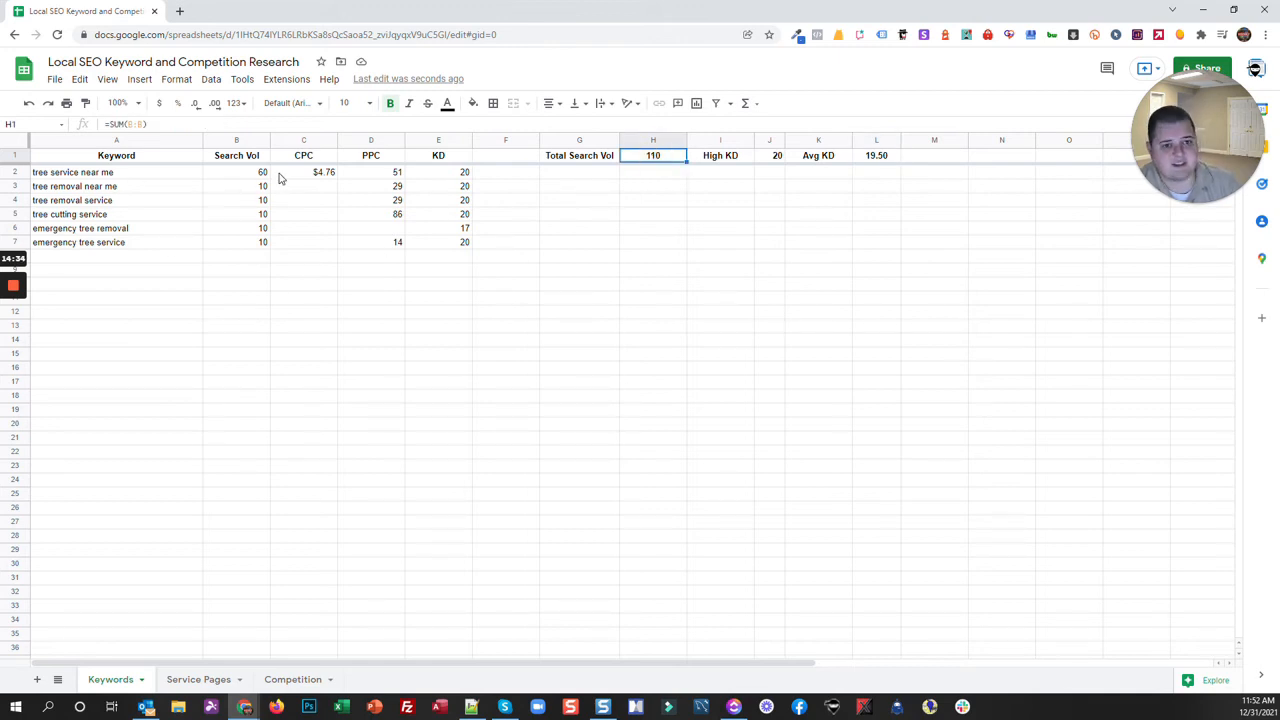
Switch to Calculator, multiply 3500 by 0.5 and the result by 10, and move the calculator clear of the keyword data
{"action": "key", "text": "XF86Calculator"}
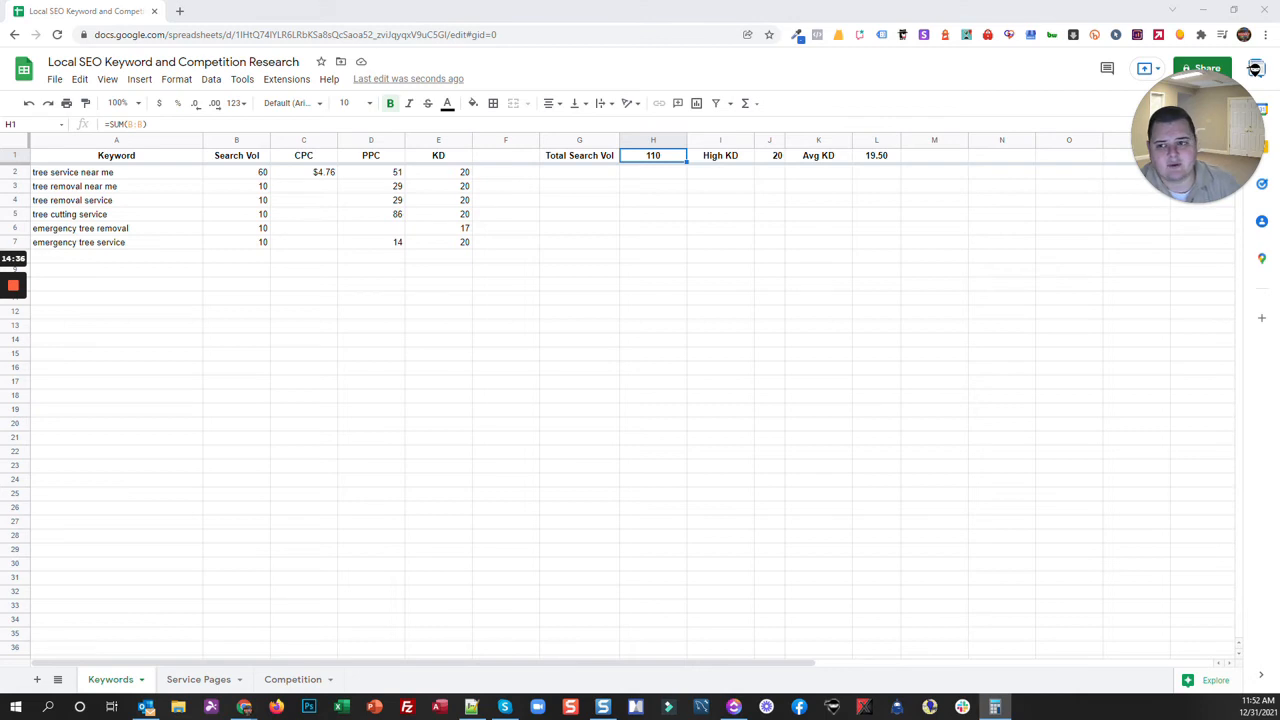
{"action": "left_click_drag", "start_coordinate": [654, 194], "coordinate": [755, 220]}
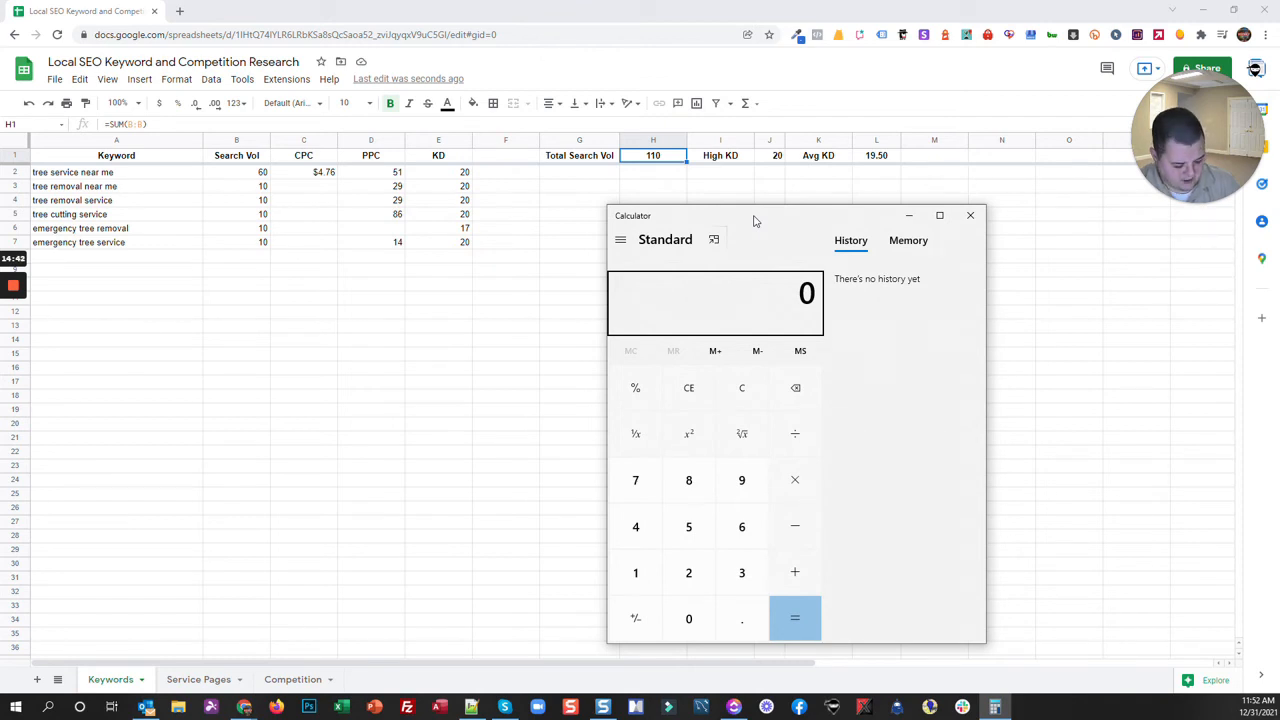
{"action": "type", "text": "3500"}
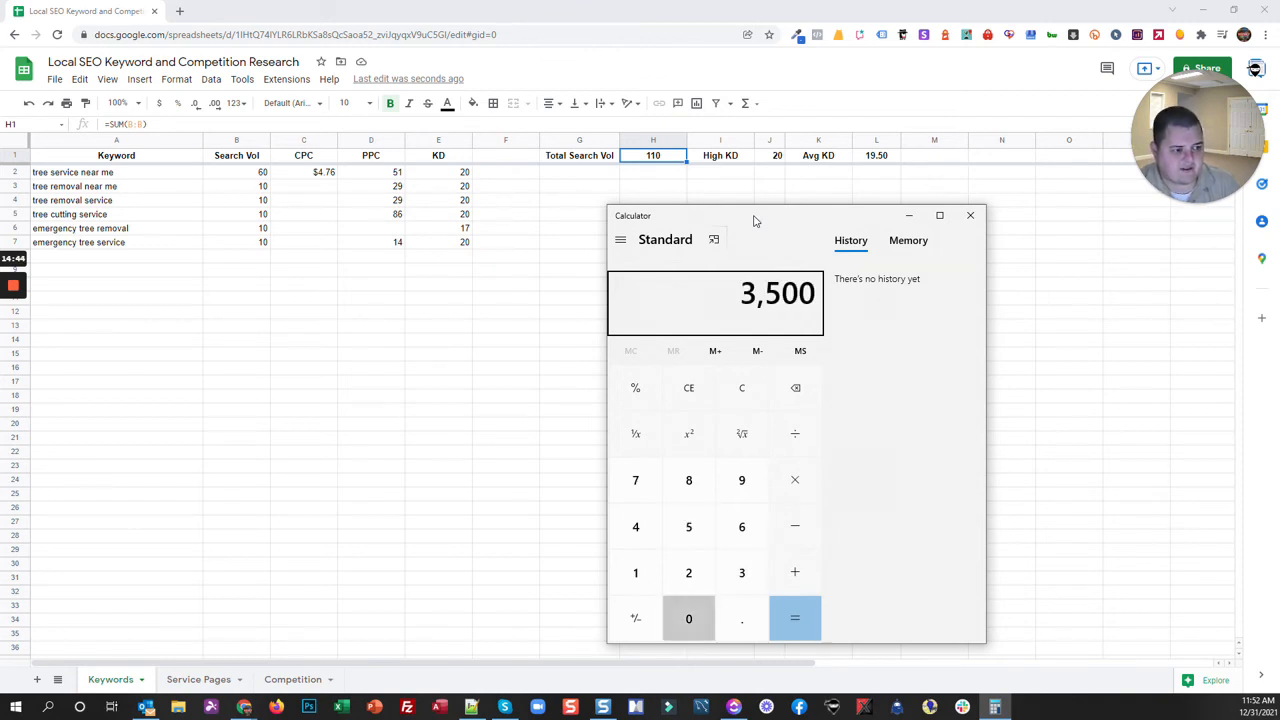
{"action": "type", "text": "*"}
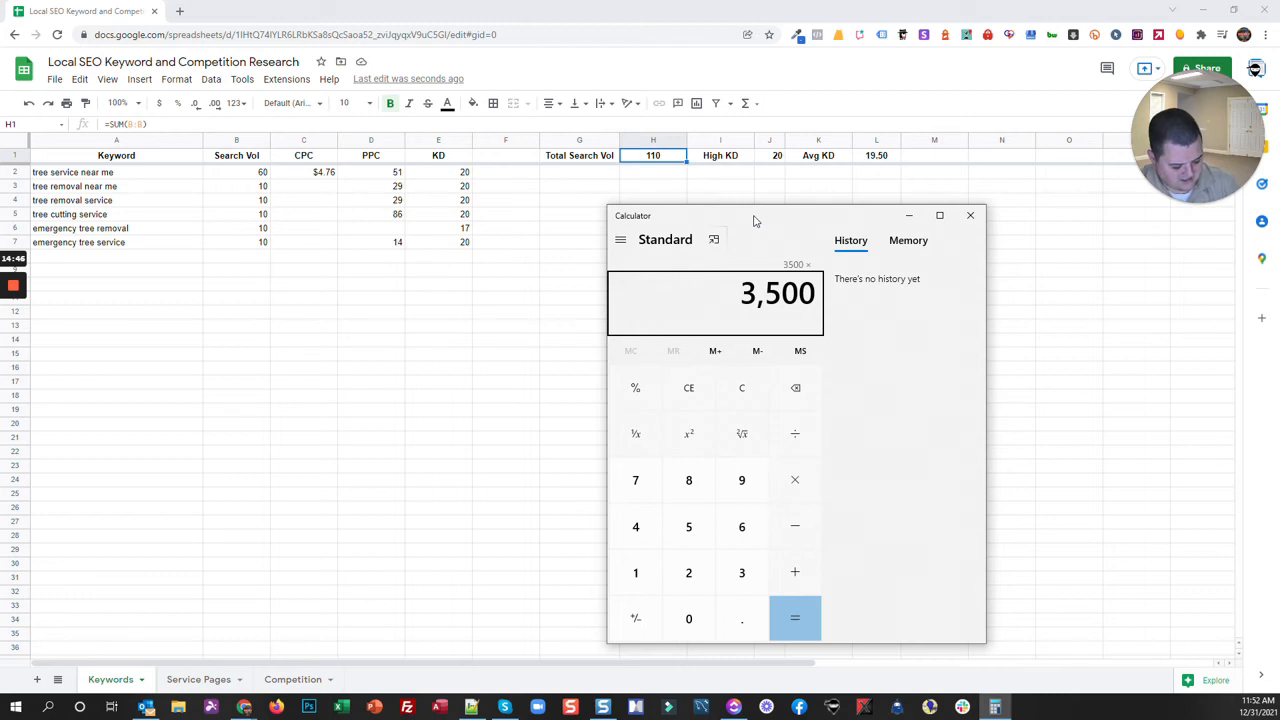
{"action": "type", "text": "."}
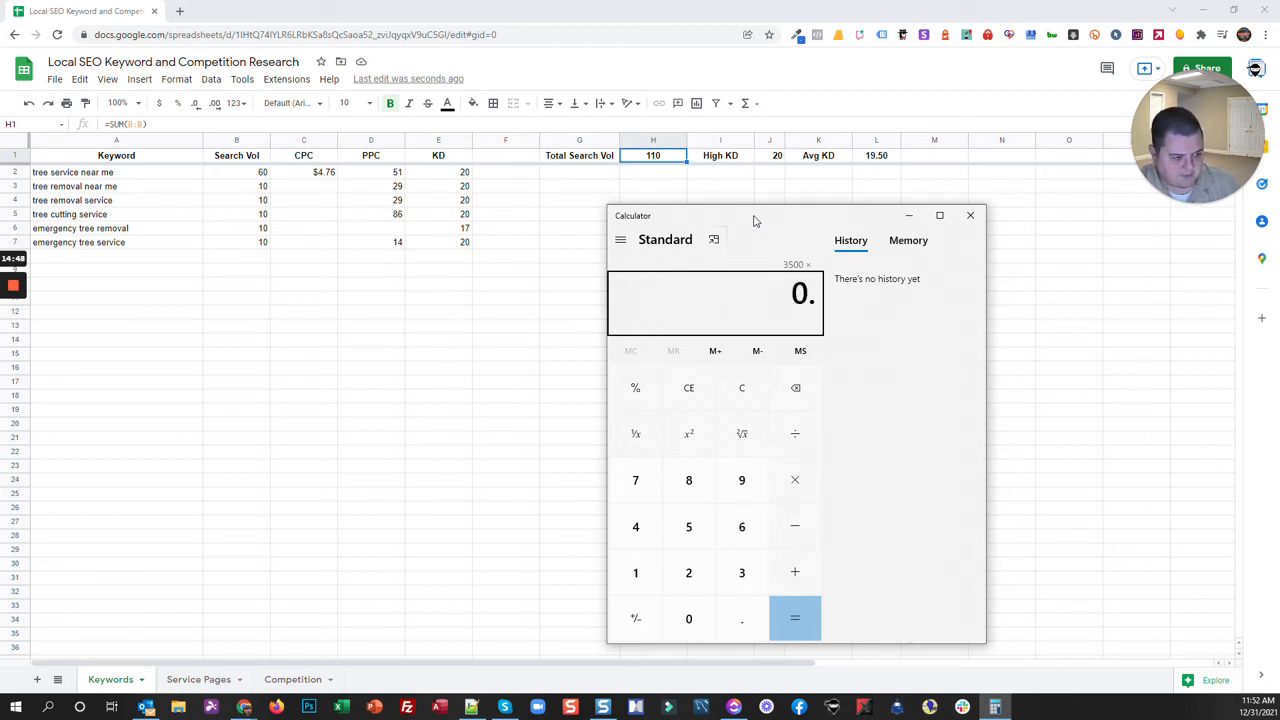
{"action": "type", "text": "5"}
{"action": "key", "text": "Return"}
{"action": "type", "text": "*"}
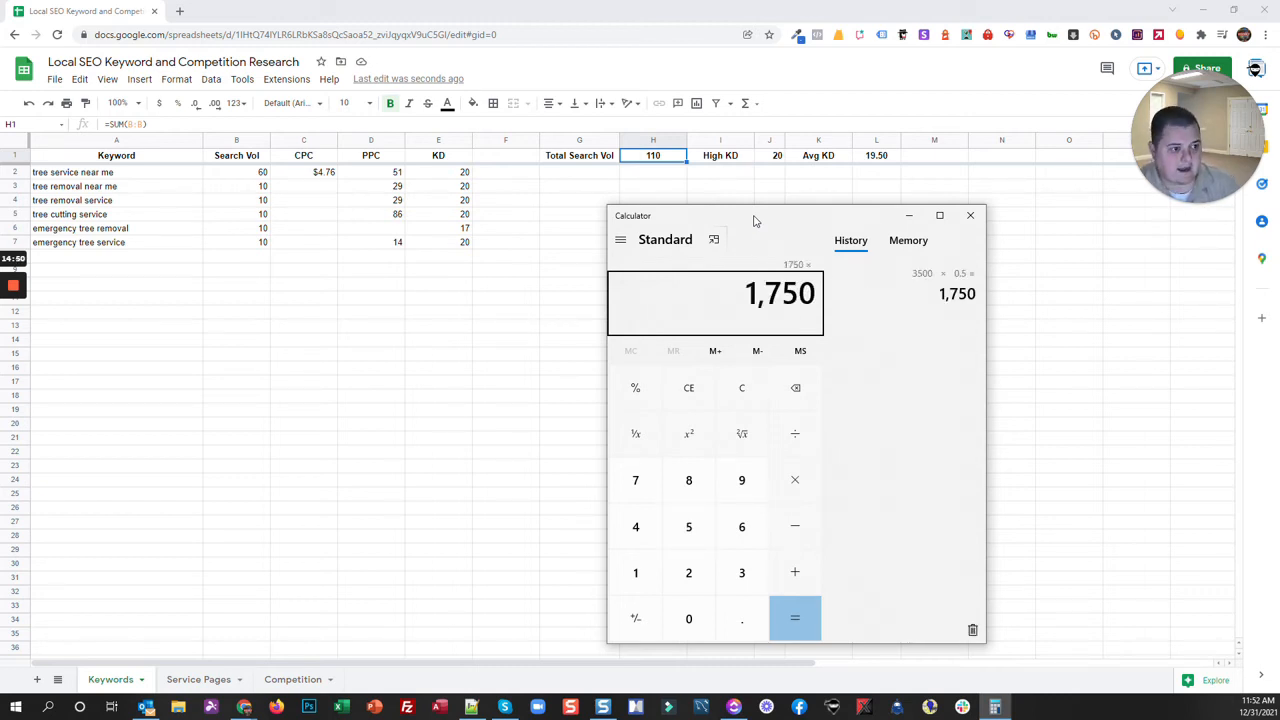
{"action": "type", "text": "10"}
{"action": "key", "text": "Return"}
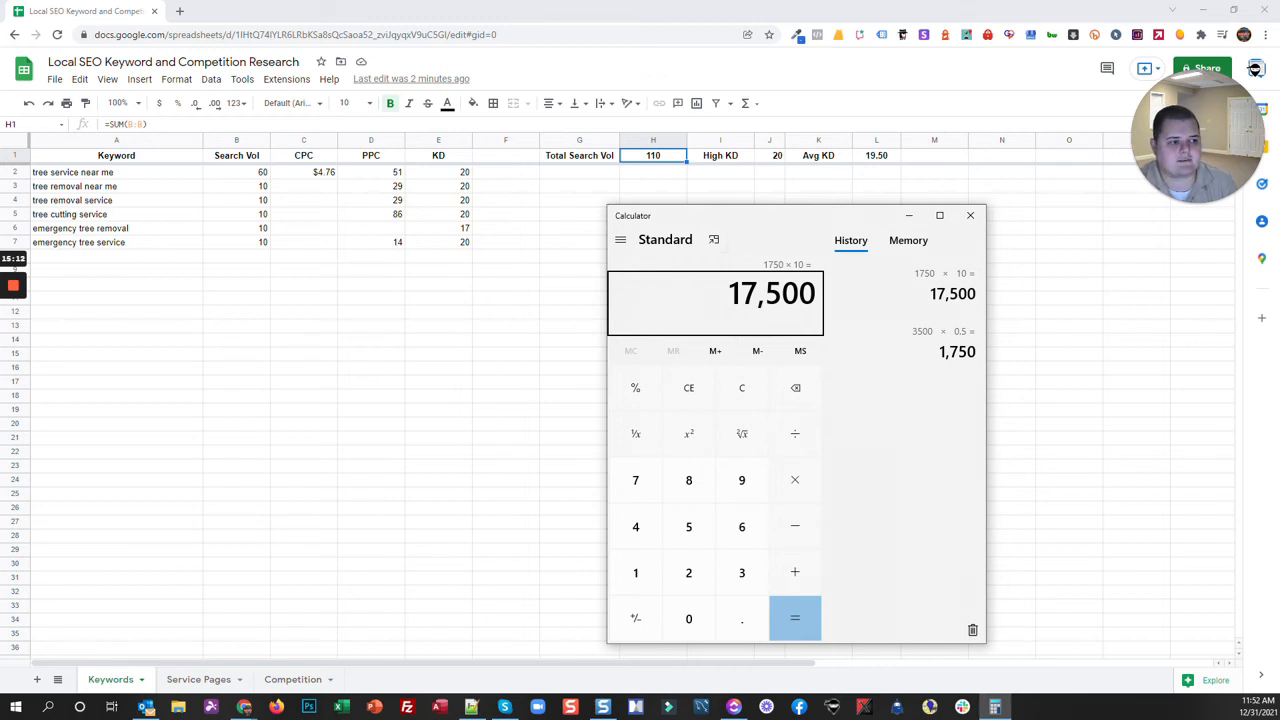
{"action": "left_click_drag", "start_coordinate": [772, 222], "coordinate": [631, 230]}
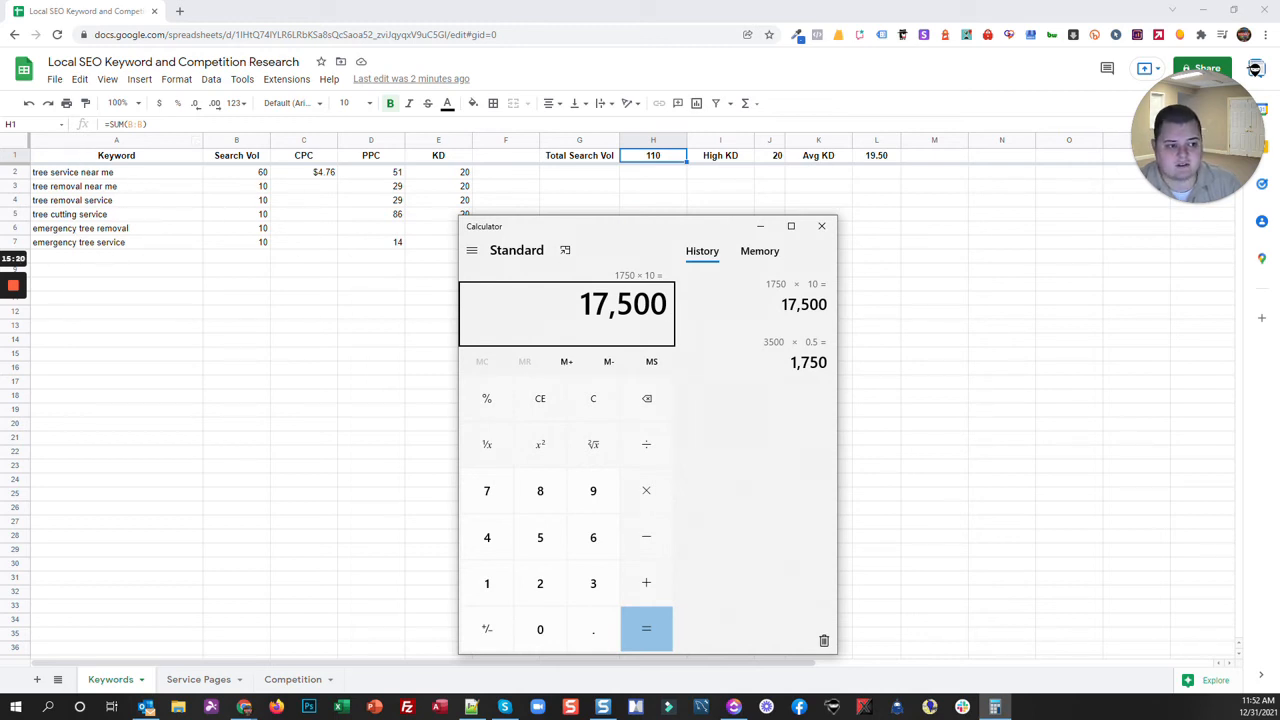
{"action": "left_click_drag", "start_coordinate": [651, 227], "coordinate": [681, 99]}
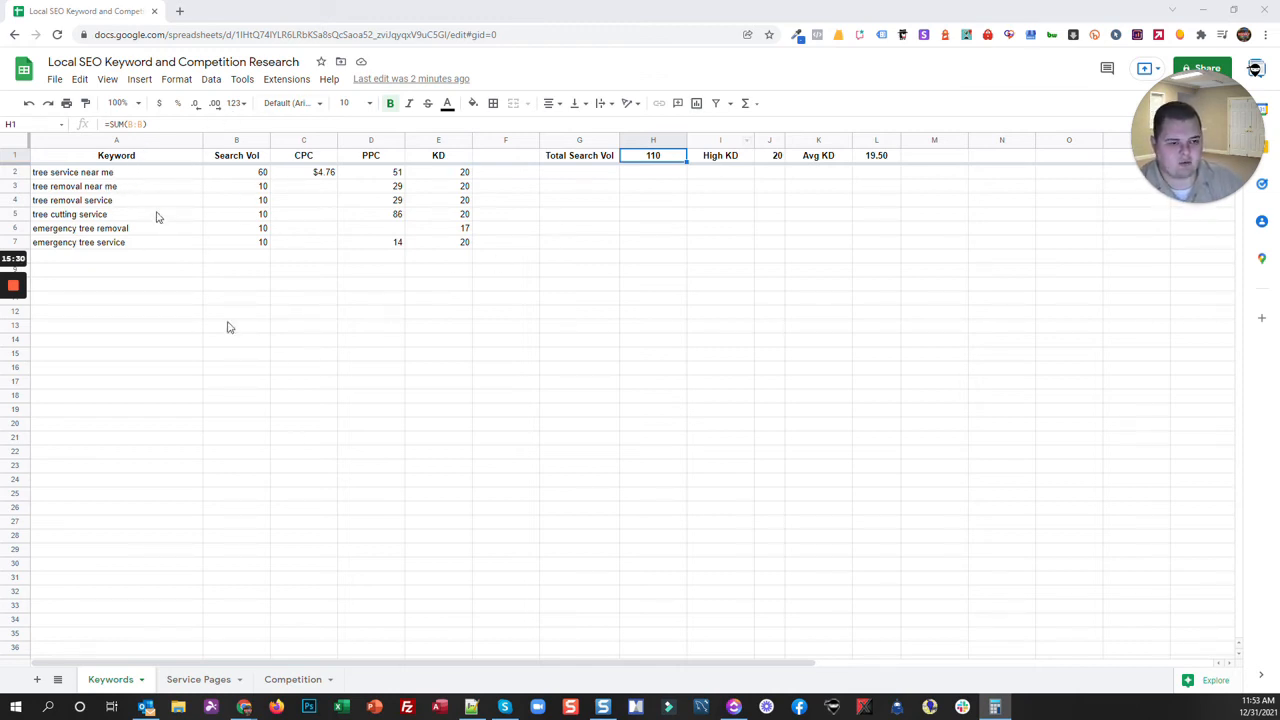
Go to the Service Pages sheet and return to its first seed keyword to review the mapped terms
{"action": "left_click", "coordinate": [294, 680]}
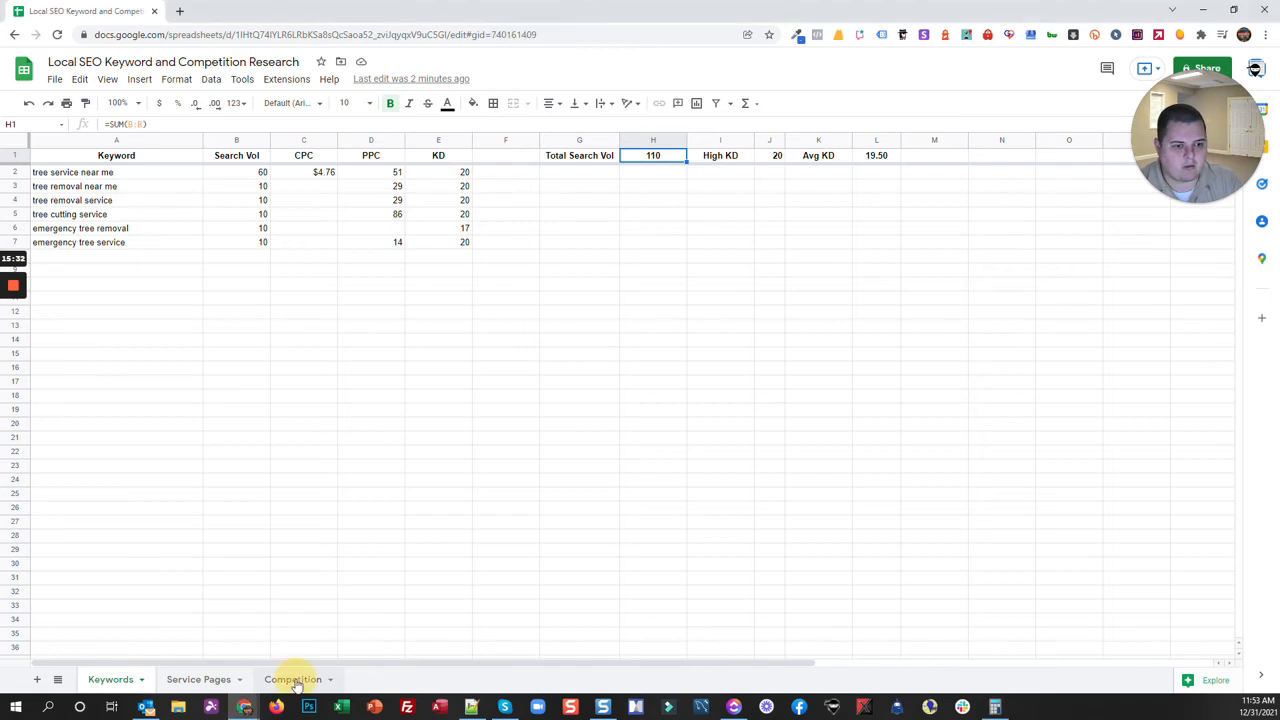
{"action": "left_click", "coordinate": [198, 681]}
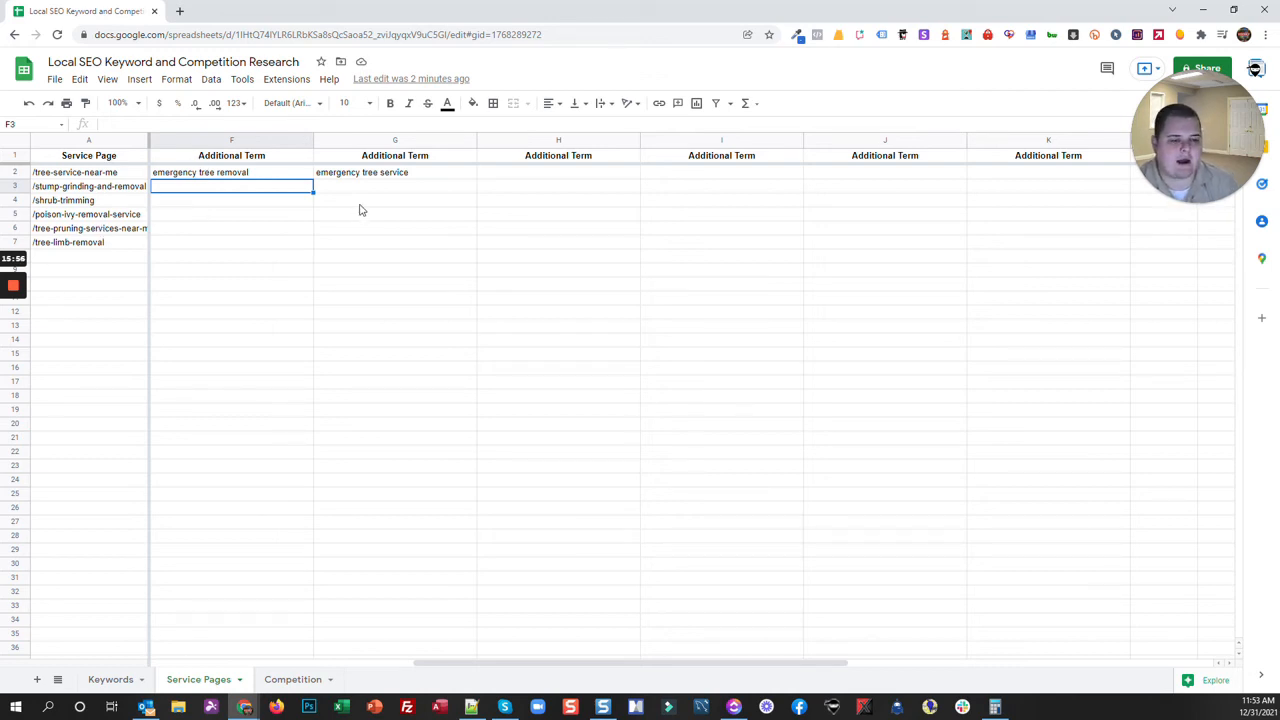
{"action": "key", "text": "ctrl+Home"}
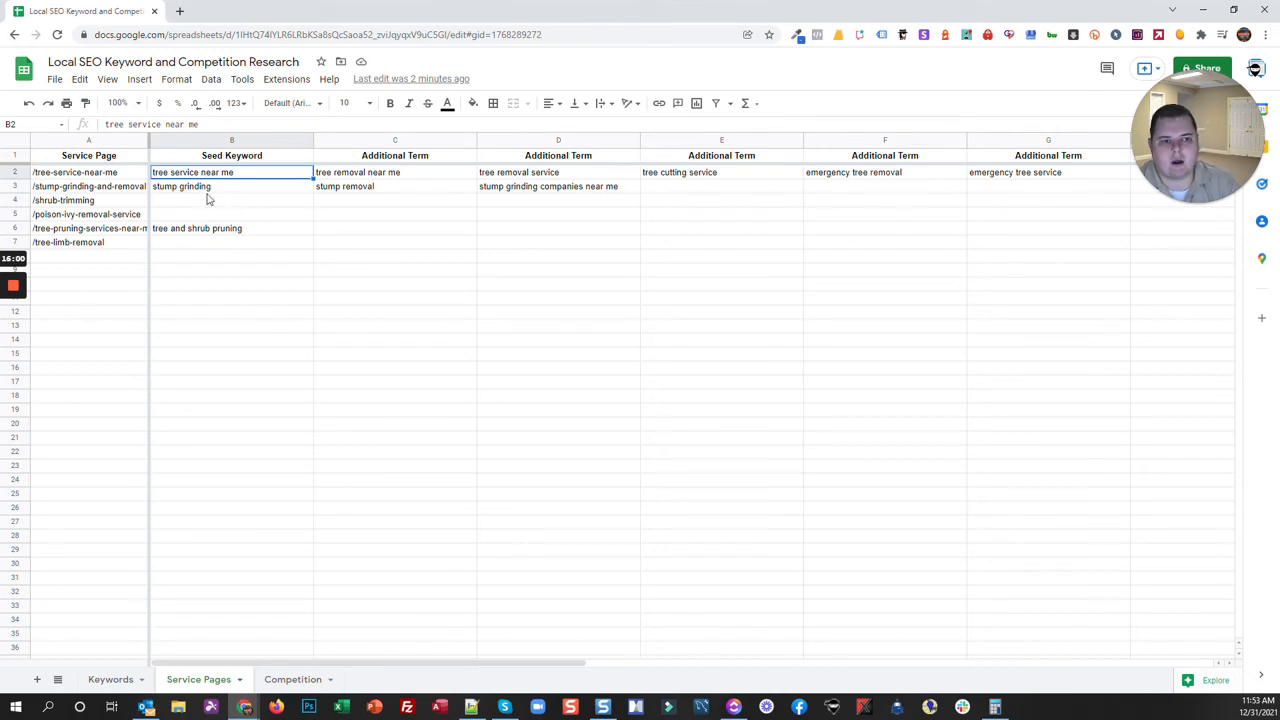
Switch to the KWFinder window, maximise it and examine the SERP overview for "tree service near me"
{"action": "left_click", "coordinate": [247, 710]}
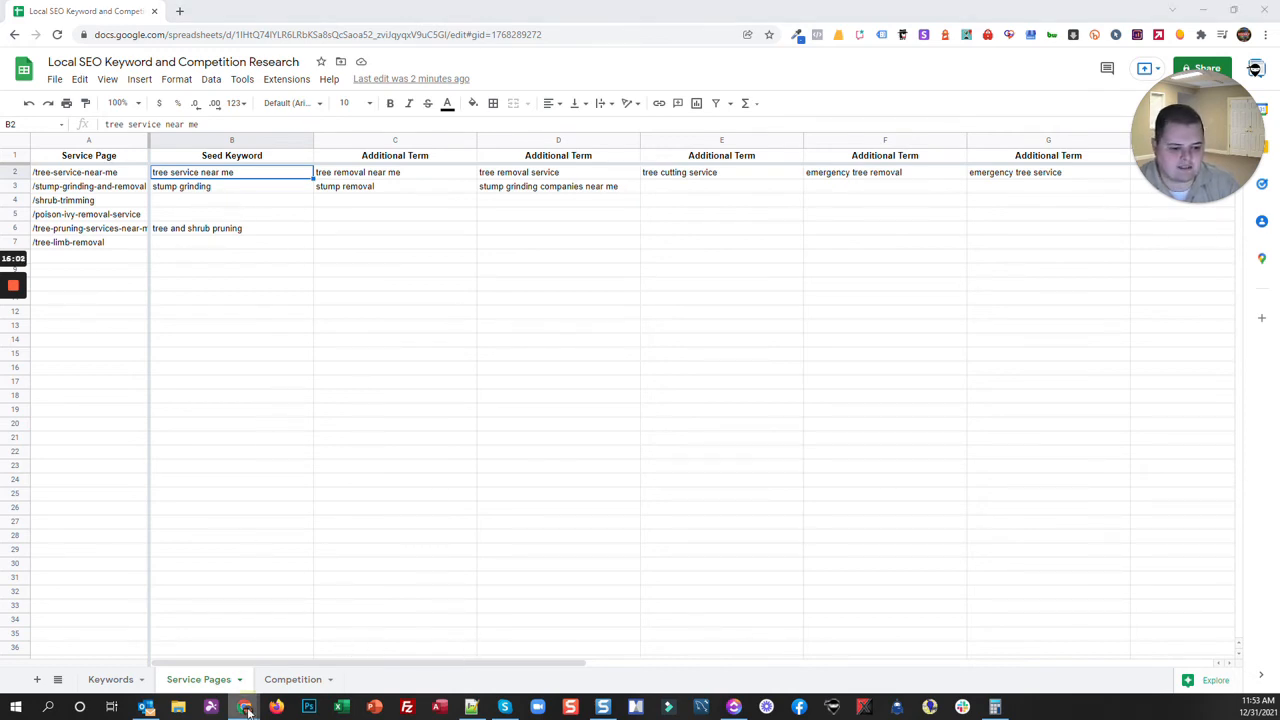
{"action": "left_click", "coordinate": [371, 651]}
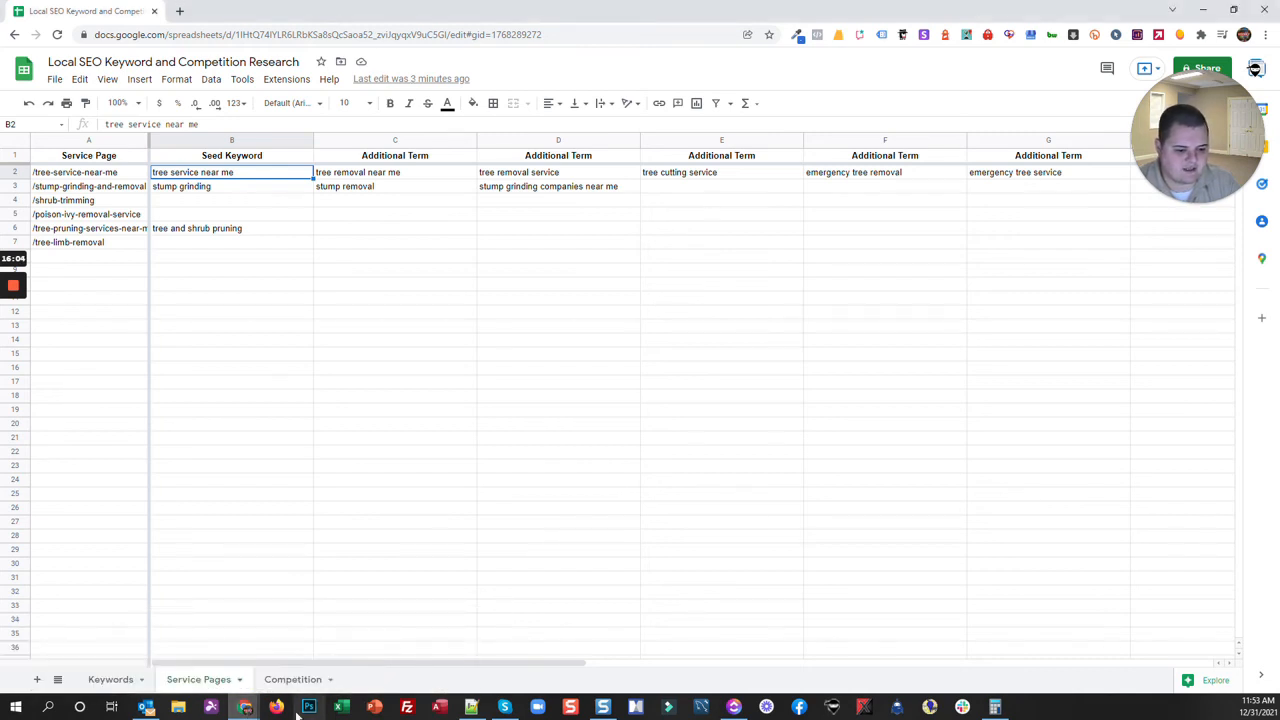
{"action": "left_click", "coordinate": [245, 707]}
{"action": "left_click", "coordinate": [474, 651]}
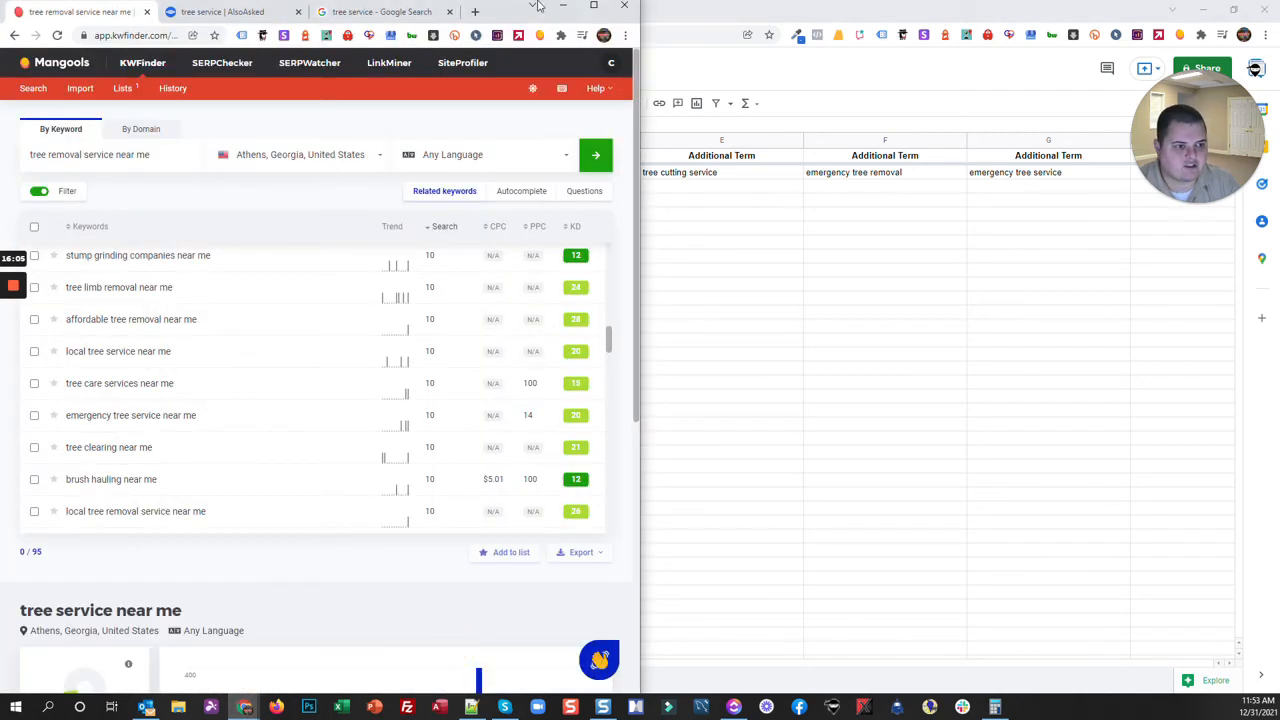
{"action": "left_click", "coordinate": [592, 6]}
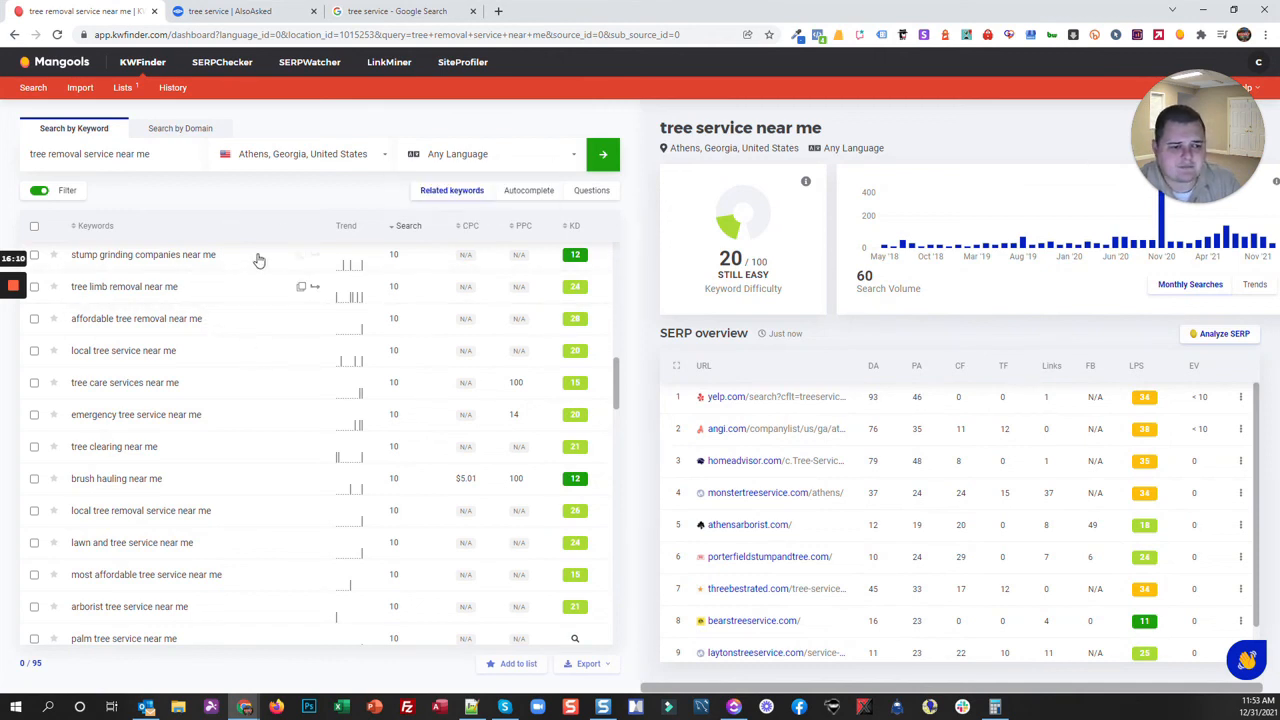
{"action": "scroll", "coordinate": [254, 333], "scroll_direction": "up", "scroll_amount": 8}
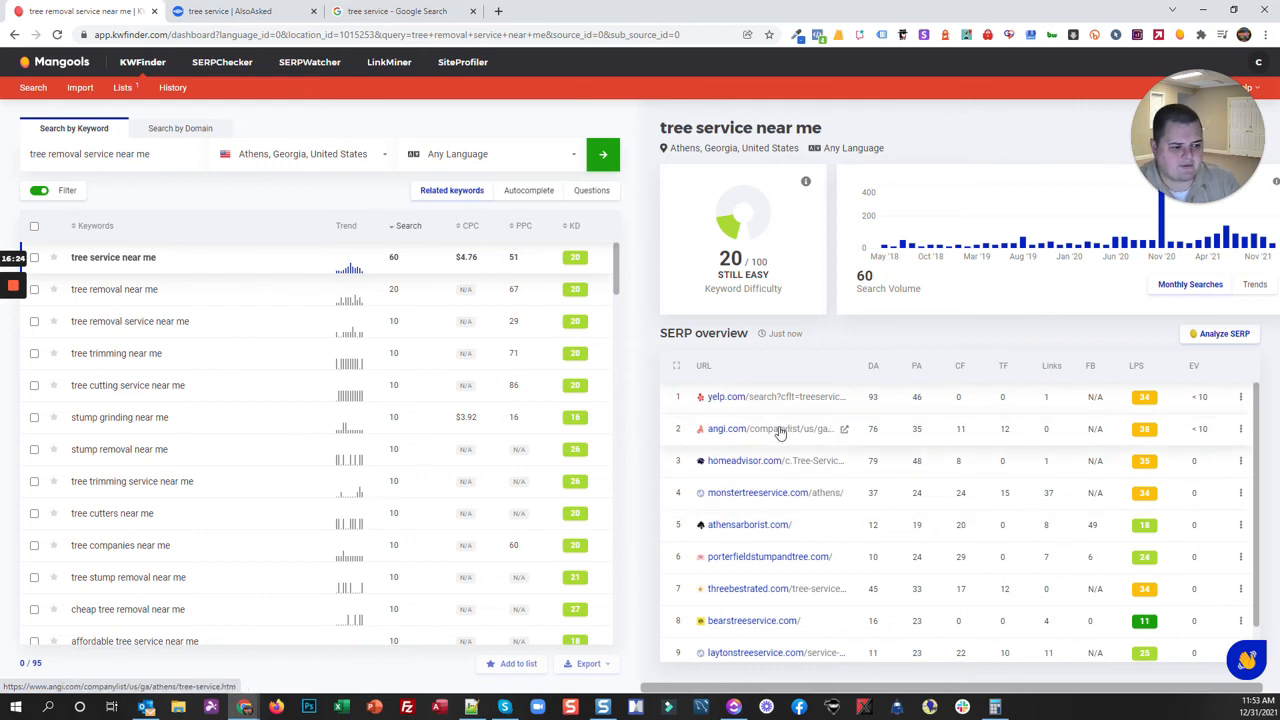
{"action": "scroll", "coordinate": [945, 505], "scroll_direction": "down", "scroll_amount": 1}
{"action": "scroll", "coordinate": [935, 525], "scroll_direction": "up", "scroll_amount": 1}
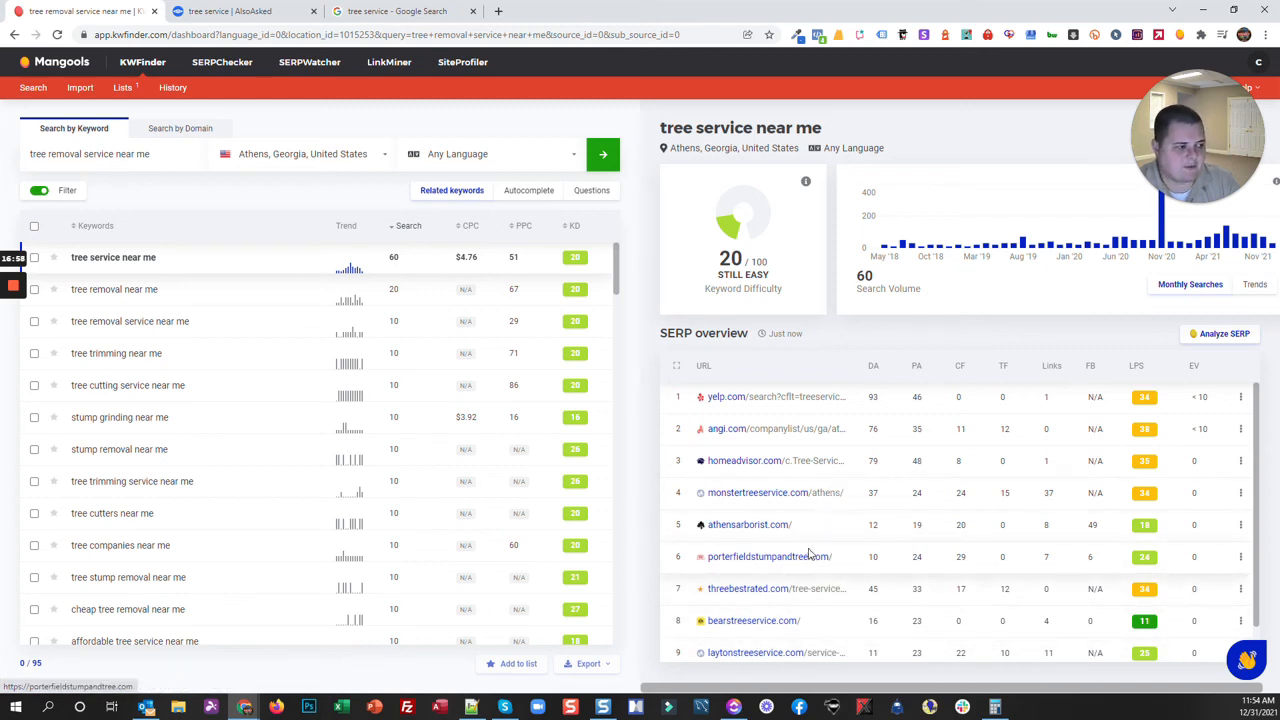
Analyze the SERP for "tree service near me" in SERPChecker and examine its keyword SEO difficulty, SERP features impact and number of results
{"action": "left_click", "coordinate": [1222, 333]}
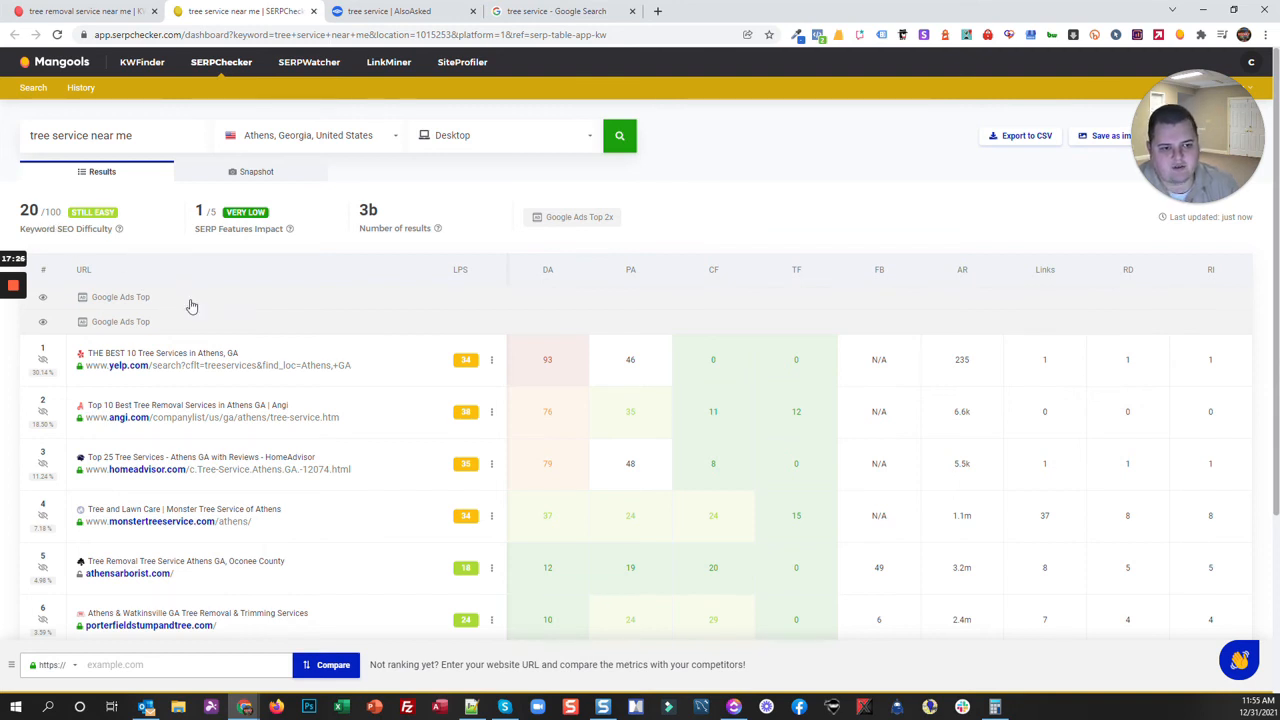
{"action": "mouse_move", "coordinate": [291, 232]}
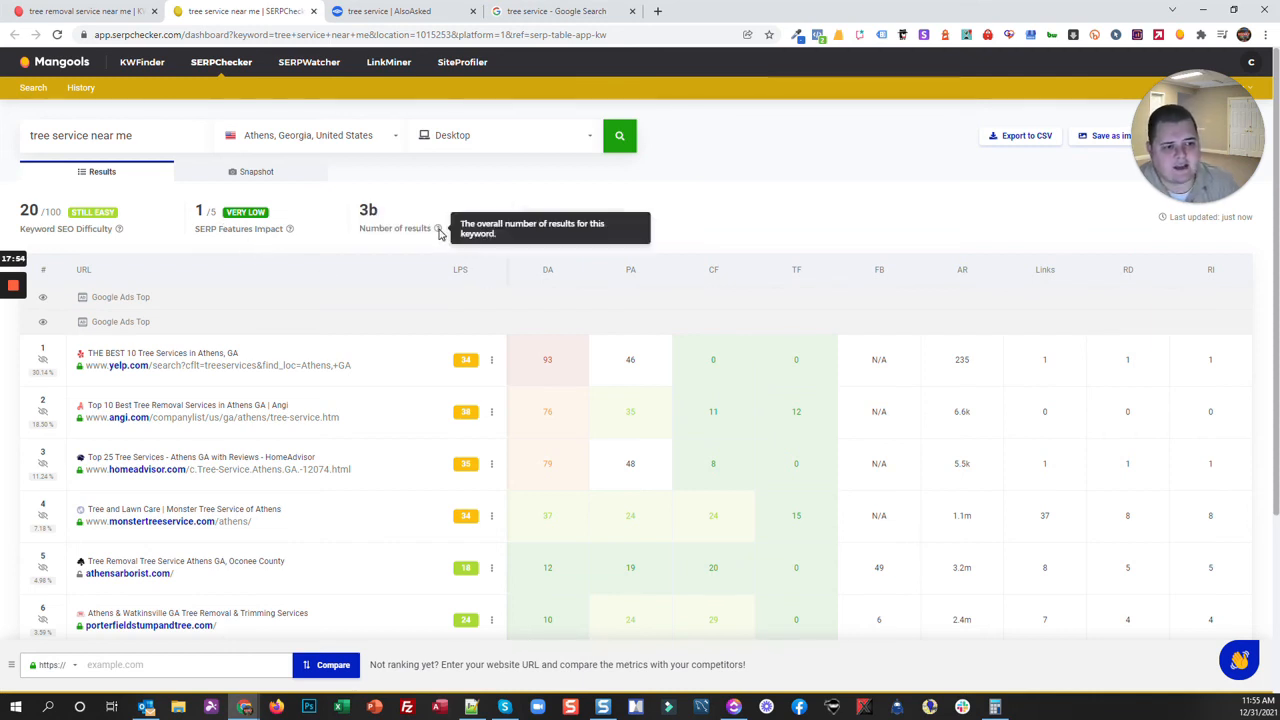
{"action": "scroll", "coordinate": [382, 212], "scroll_direction": "down", "scroll_amount": 1}
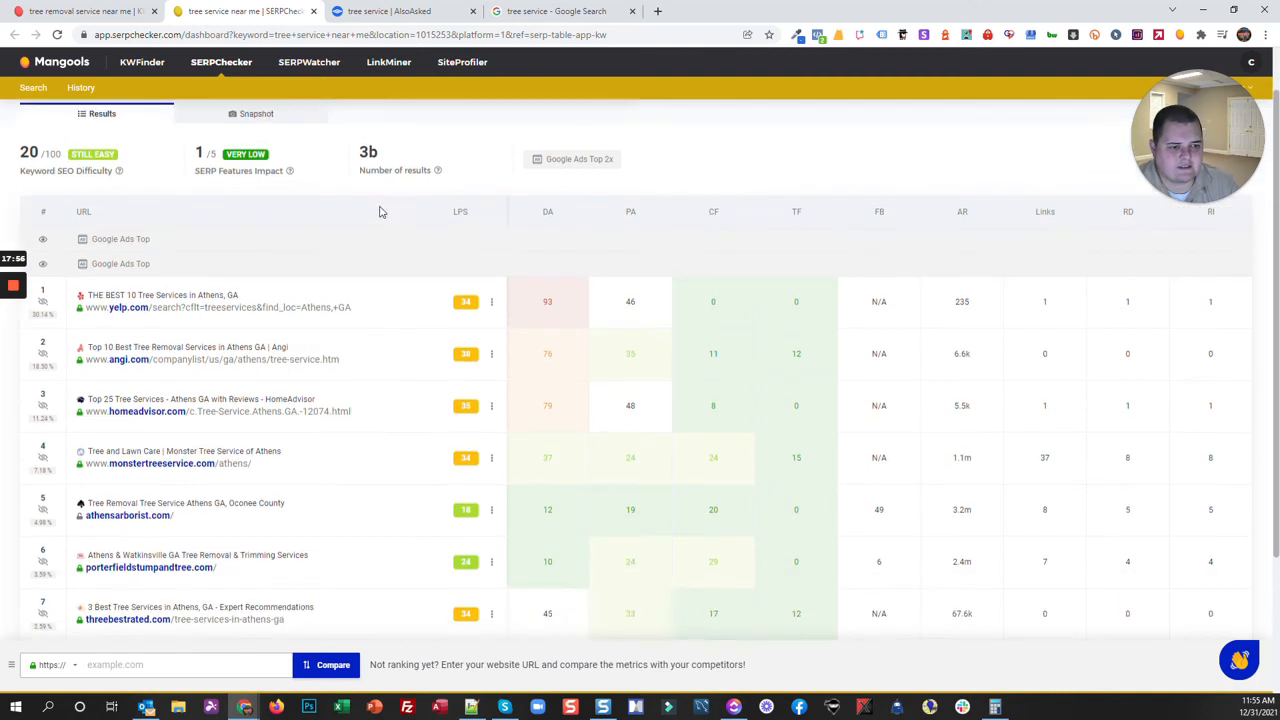
{"action": "scroll", "coordinate": [380, 209], "scroll_direction": "up", "scroll_amount": 1}
{"action": "mouse_move", "coordinate": [369, 210]}
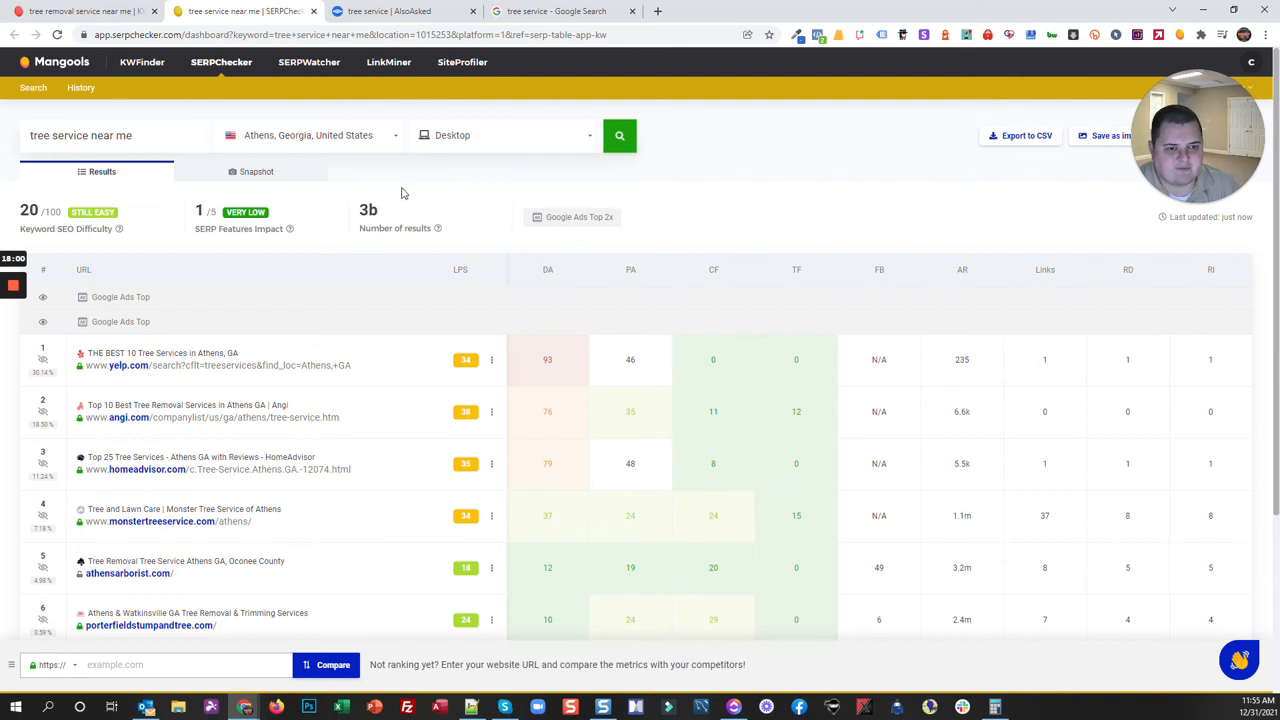
View the Google results page snapshot for "tree service near me" to inspect its sponsored listings and ads
{"action": "left_click", "coordinate": [252, 174]}
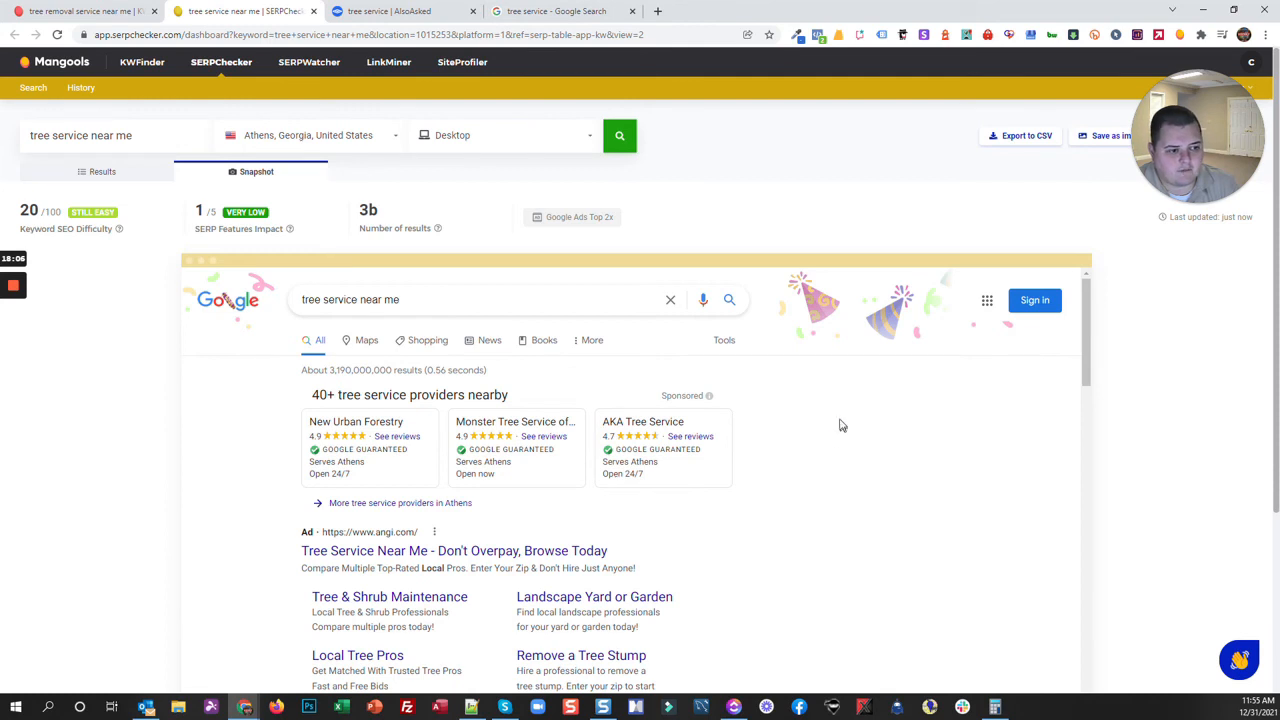
{"action": "mouse_move", "coordinate": [1226, 160]}
{"action": "left_click_drag", "start_coordinate": [1224, 153], "coordinate": [1224, 375]}
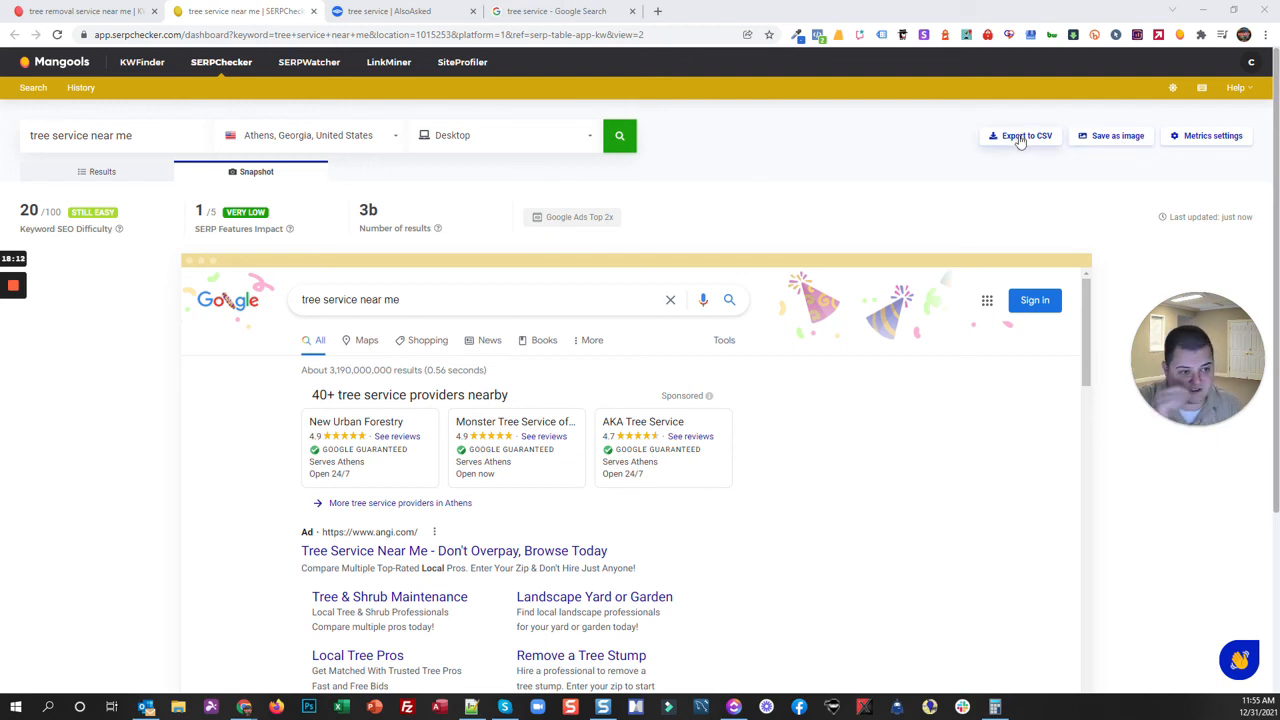
{"action": "left_click_drag", "start_coordinate": [1194, 420], "coordinate": [1194, 294]}
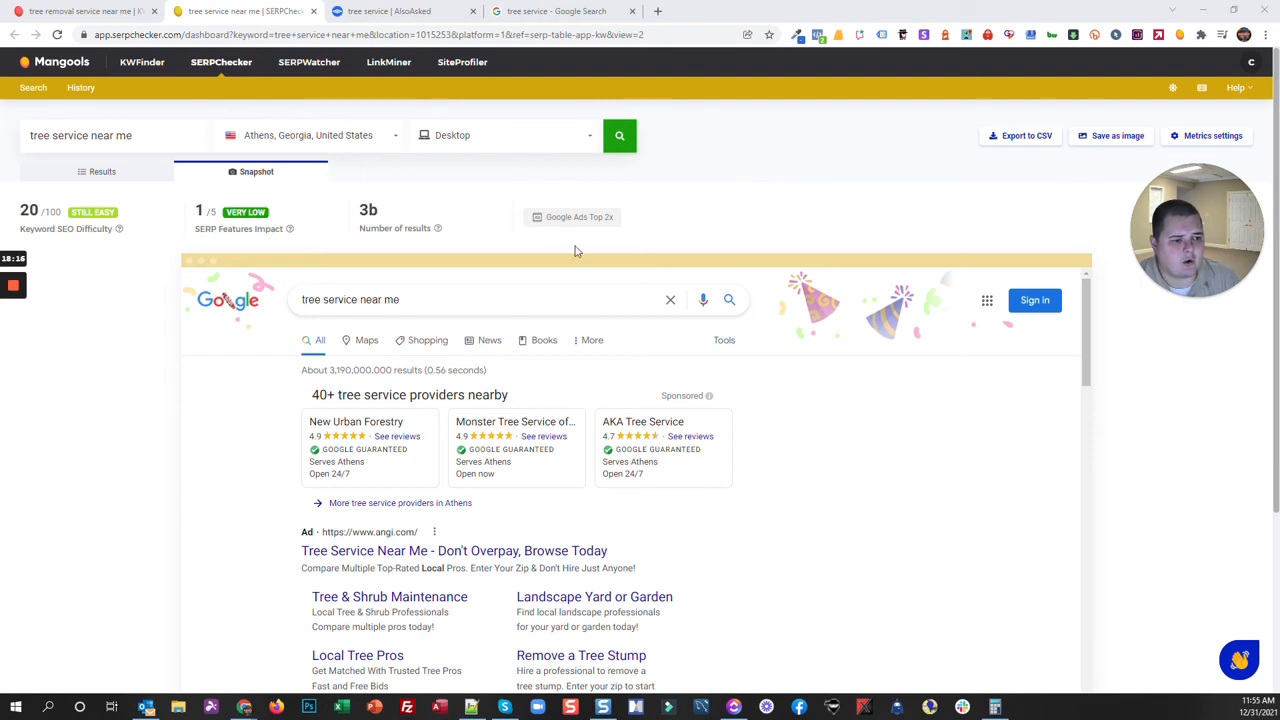
Return to the results table, compare the authority and link metrics of the pages ranking for "tree service near me", and switch back to KWFinder
{"action": "left_click", "coordinate": [97, 171]}
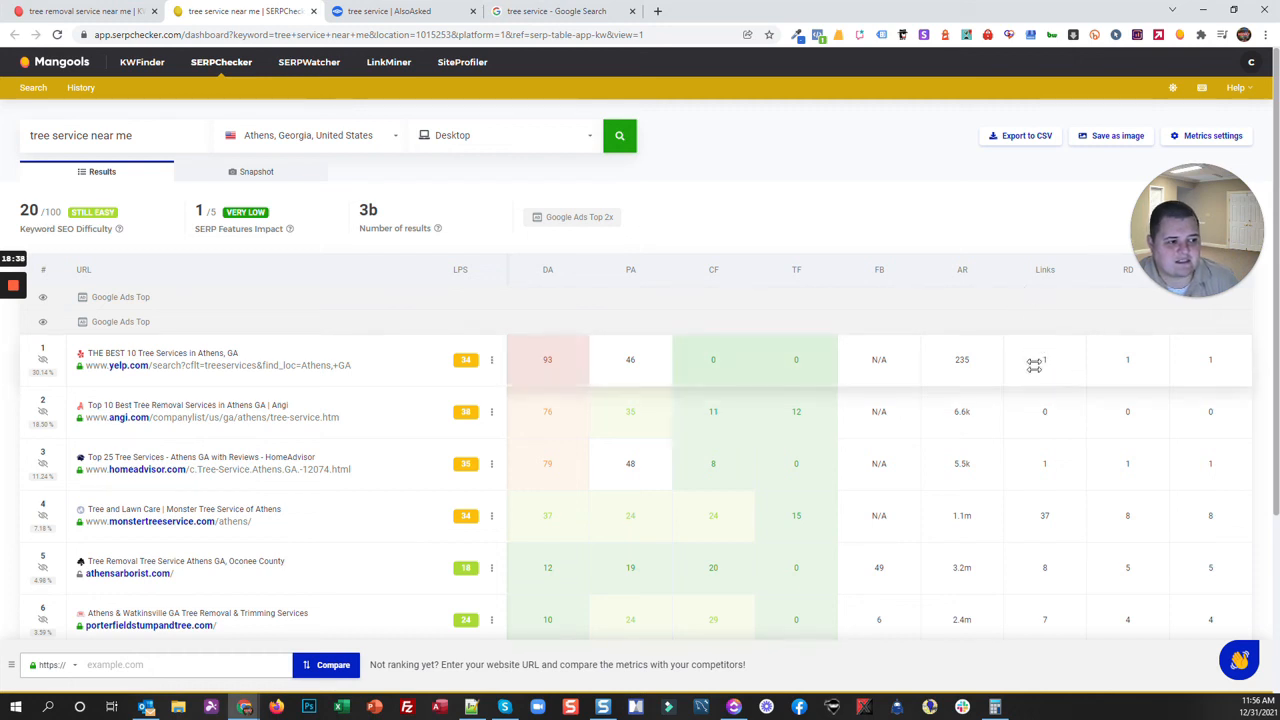
{"action": "mouse_move", "coordinate": [962, 275]}
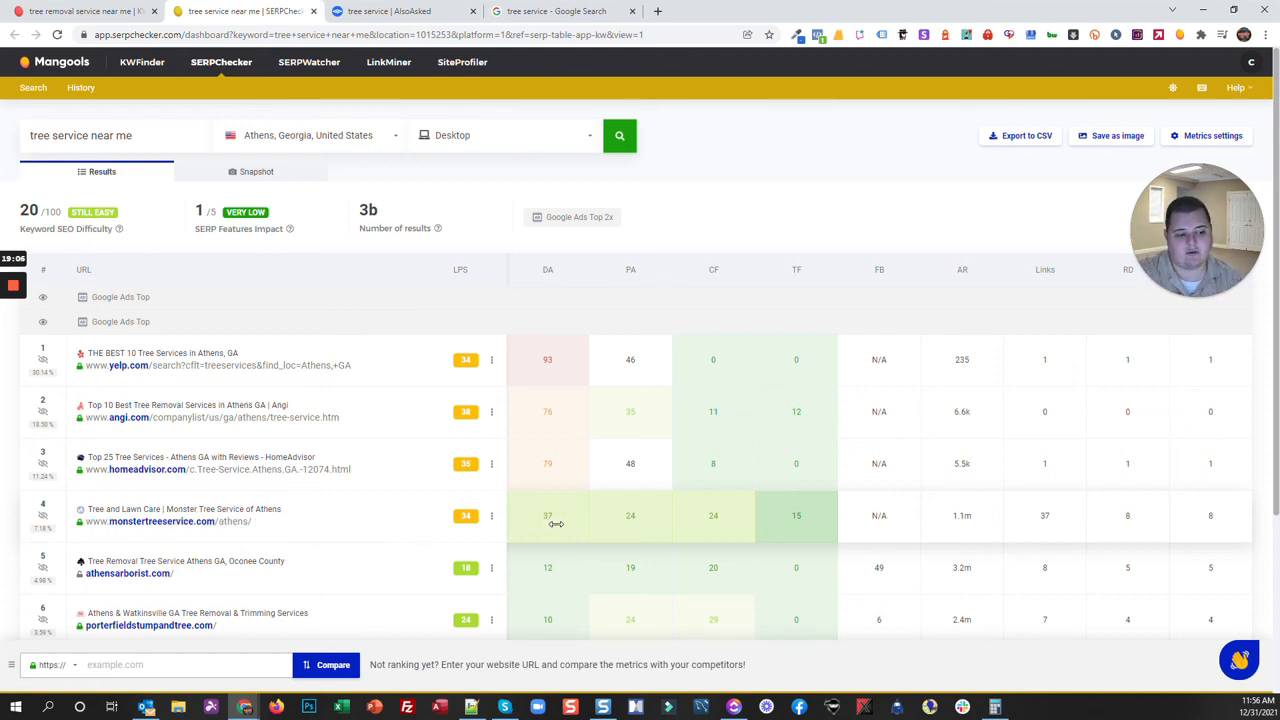
{"action": "scroll", "coordinate": [556, 523], "scroll_direction": "down", "scroll_amount": 2}
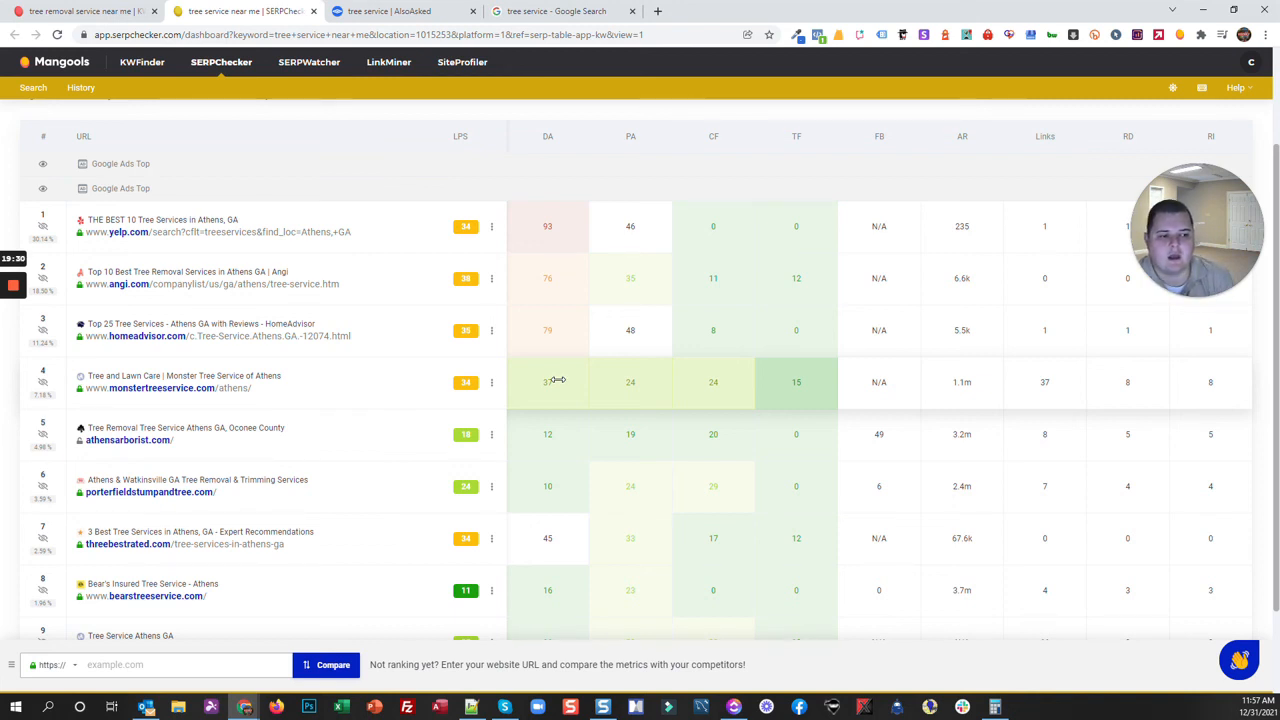
{"action": "mouse_move", "coordinate": [553, 140]}
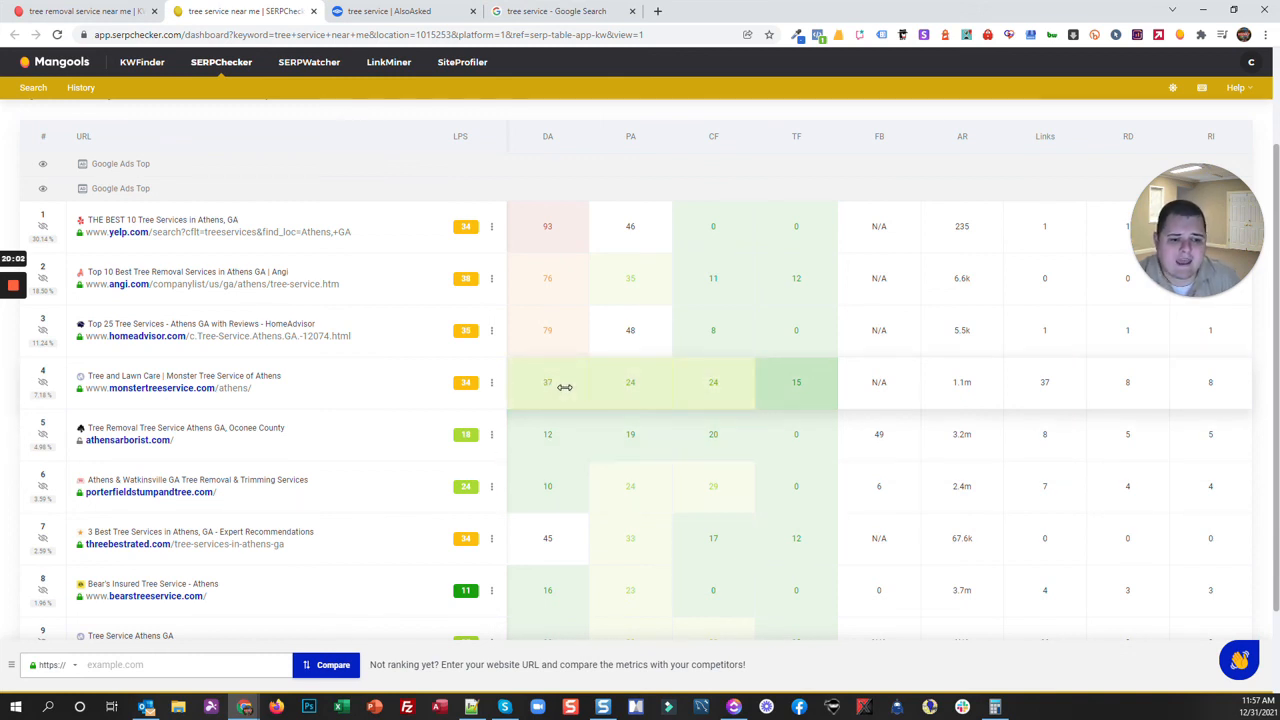
{"action": "scroll", "coordinate": [562, 392], "scroll_direction": "up", "scroll_amount": 2}
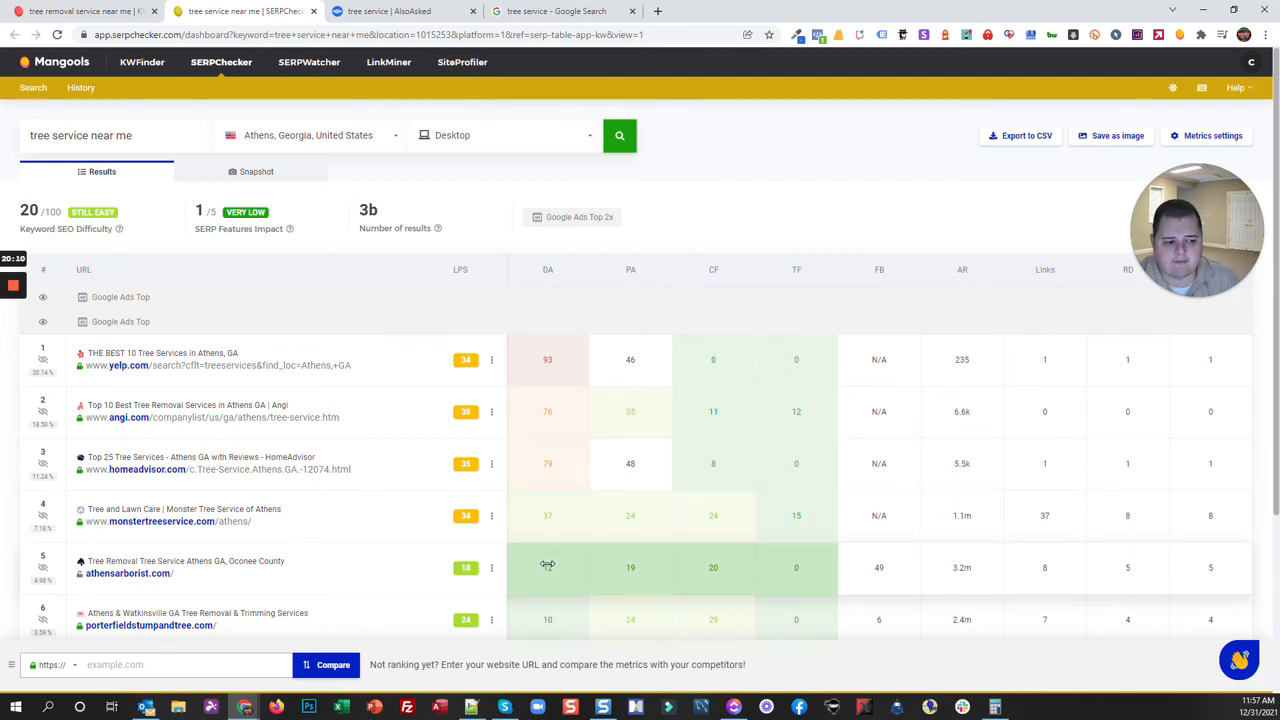
{"action": "scroll", "coordinate": [550, 460], "scroll_direction": "down", "scroll_amount": 2}
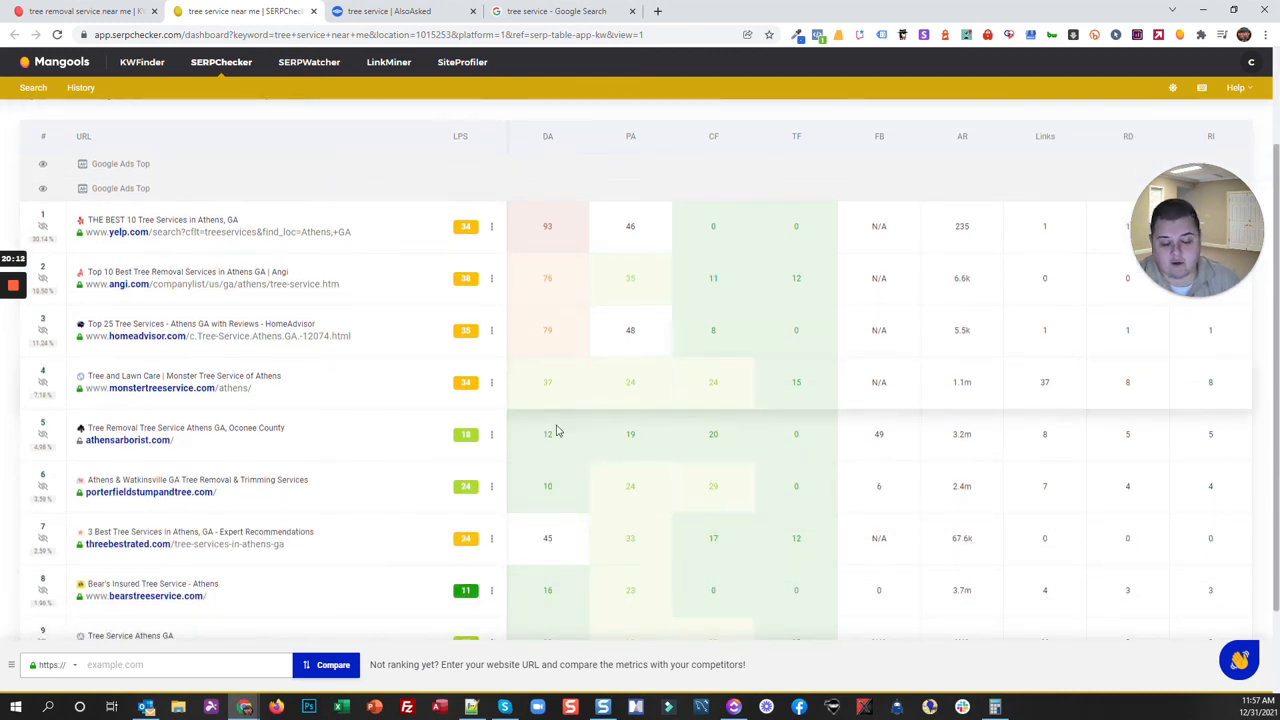
{"action": "scroll", "coordinate": [575, 395], "scroll_direction": "up", "scroll_amount": 2}
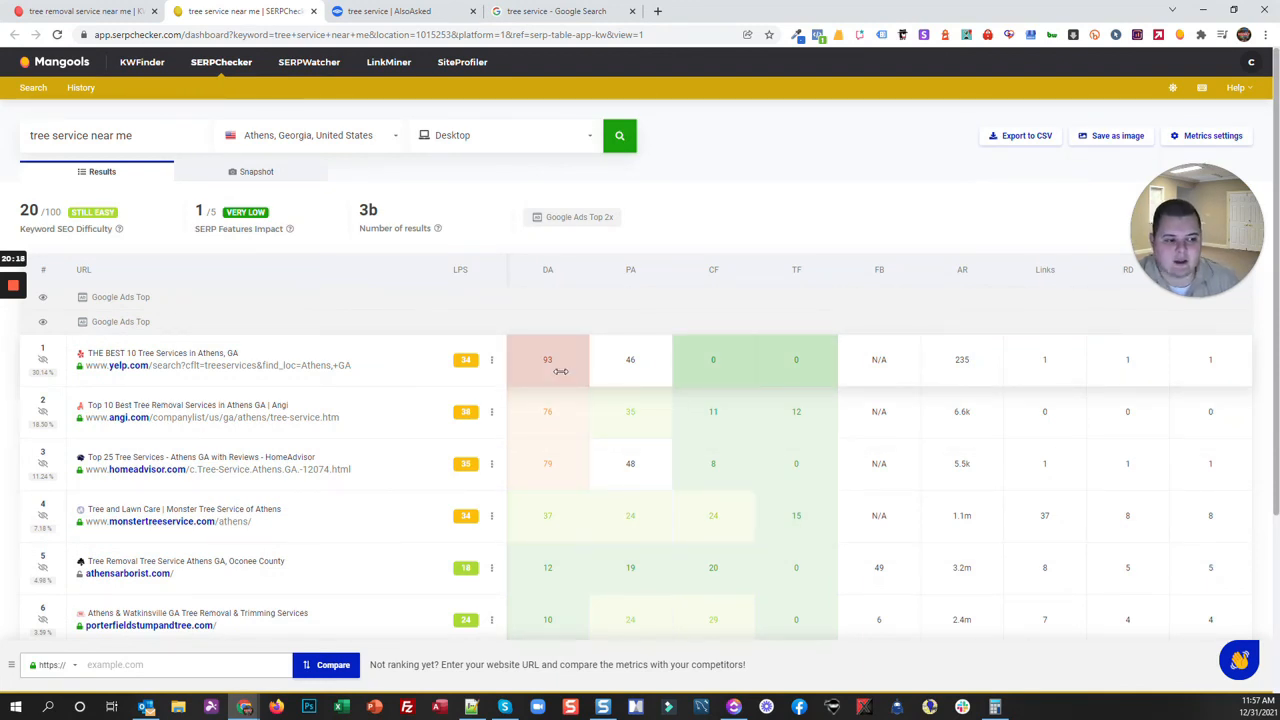
{"action": "scroll", "coordinate": [558, 375], "scroll_direction": "down", "scroll_amount": 2}
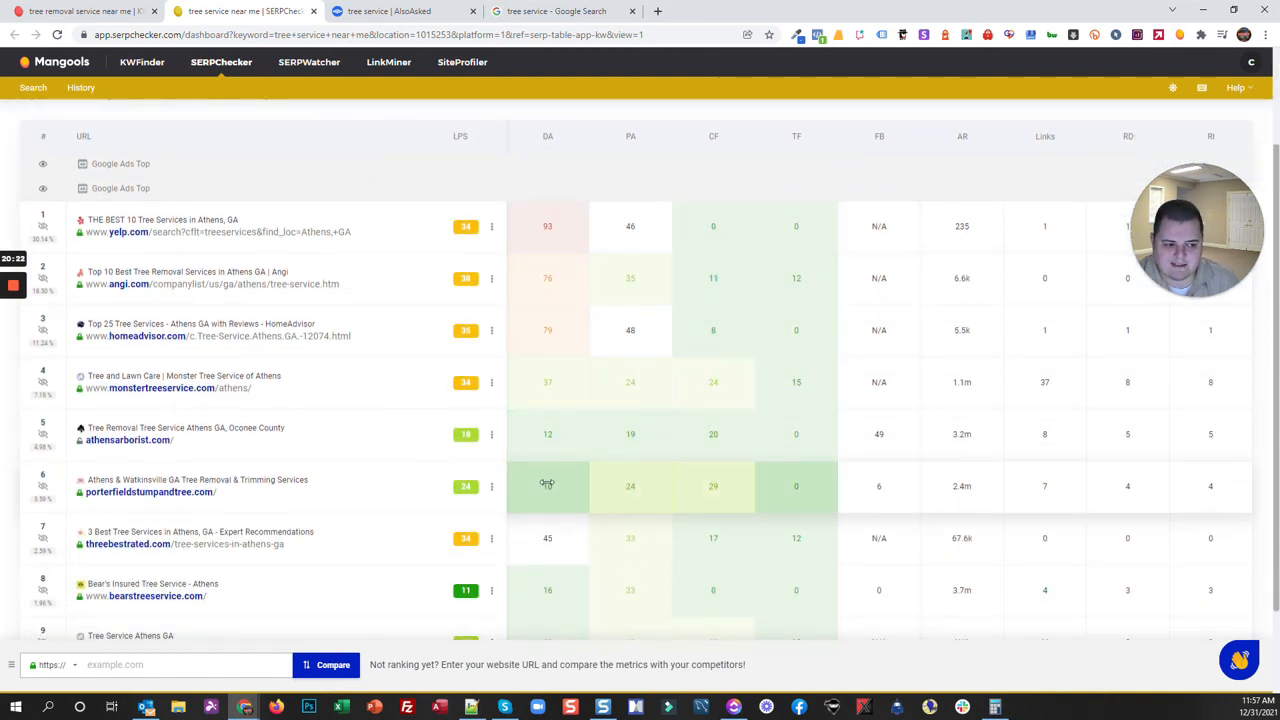
{"action": "scroll", "coordinate": [547, 483], "scroll_direction": "down", "scroll_amount": 2}
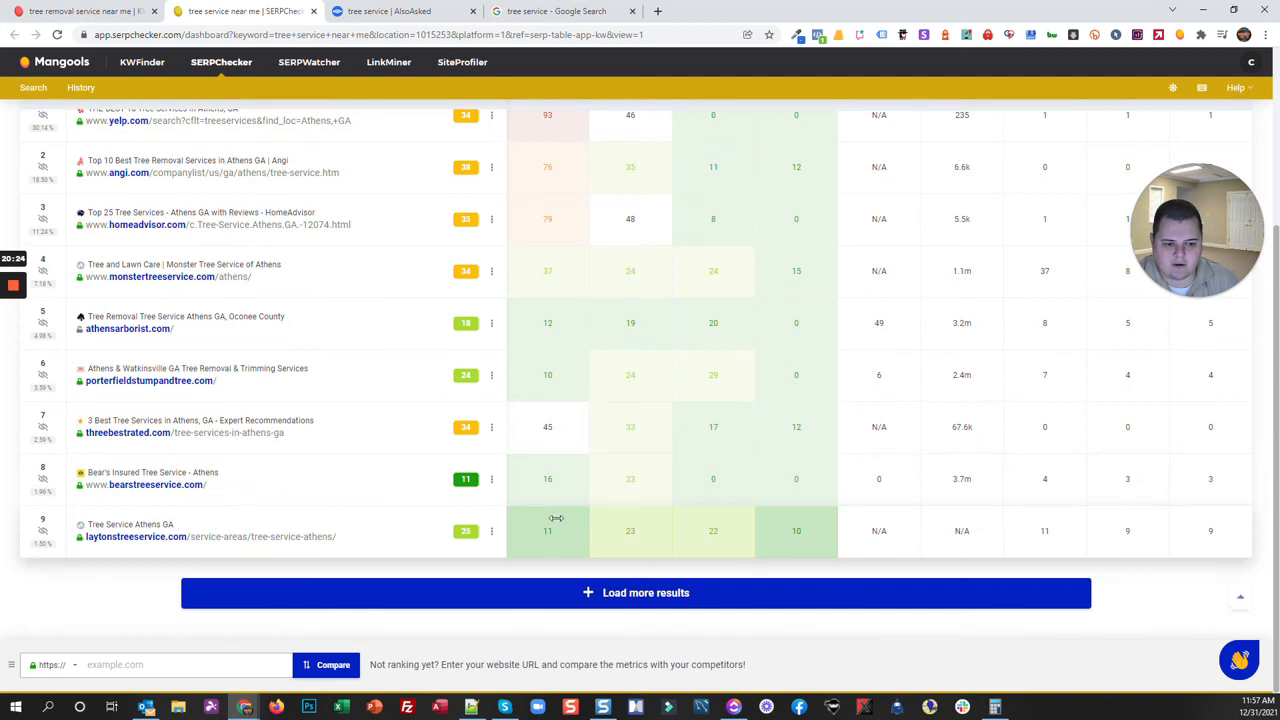
{"action": "scroll", "coordinate": [556, 518], "scroll_direction": "up", "scroll_amount": 4}
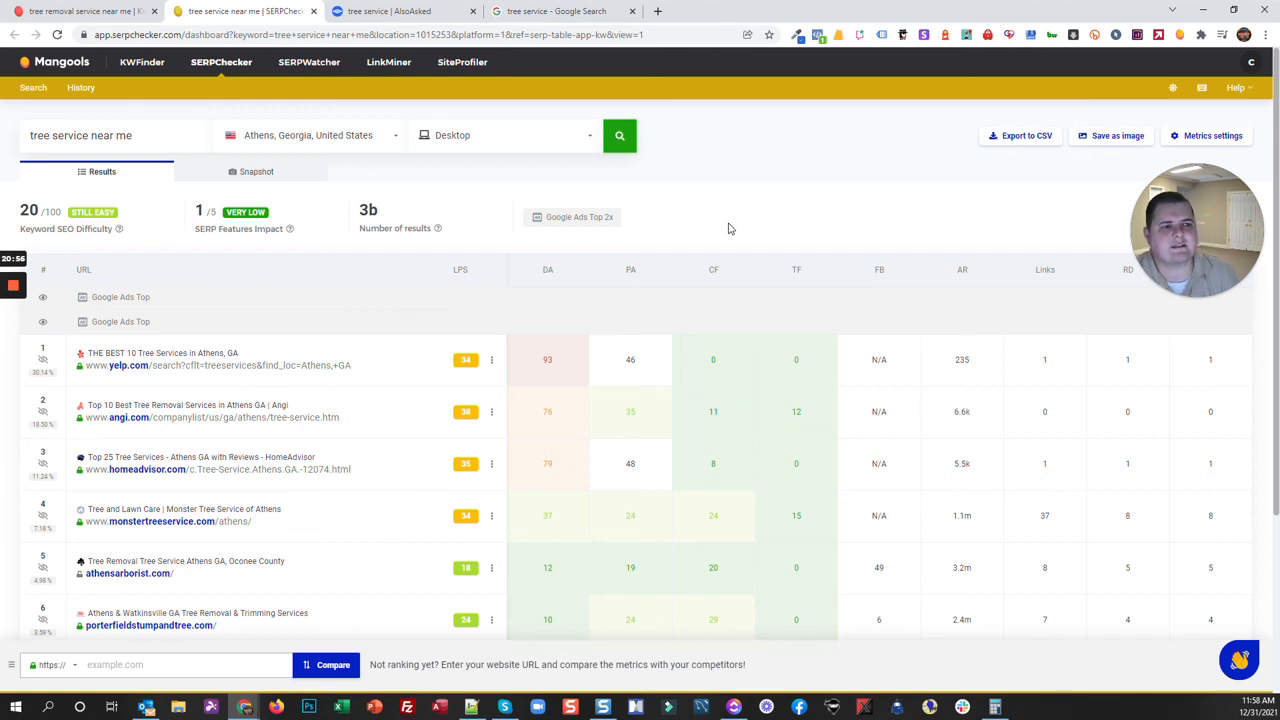
{"action": "left_click", "coordinate": [100, 11]}
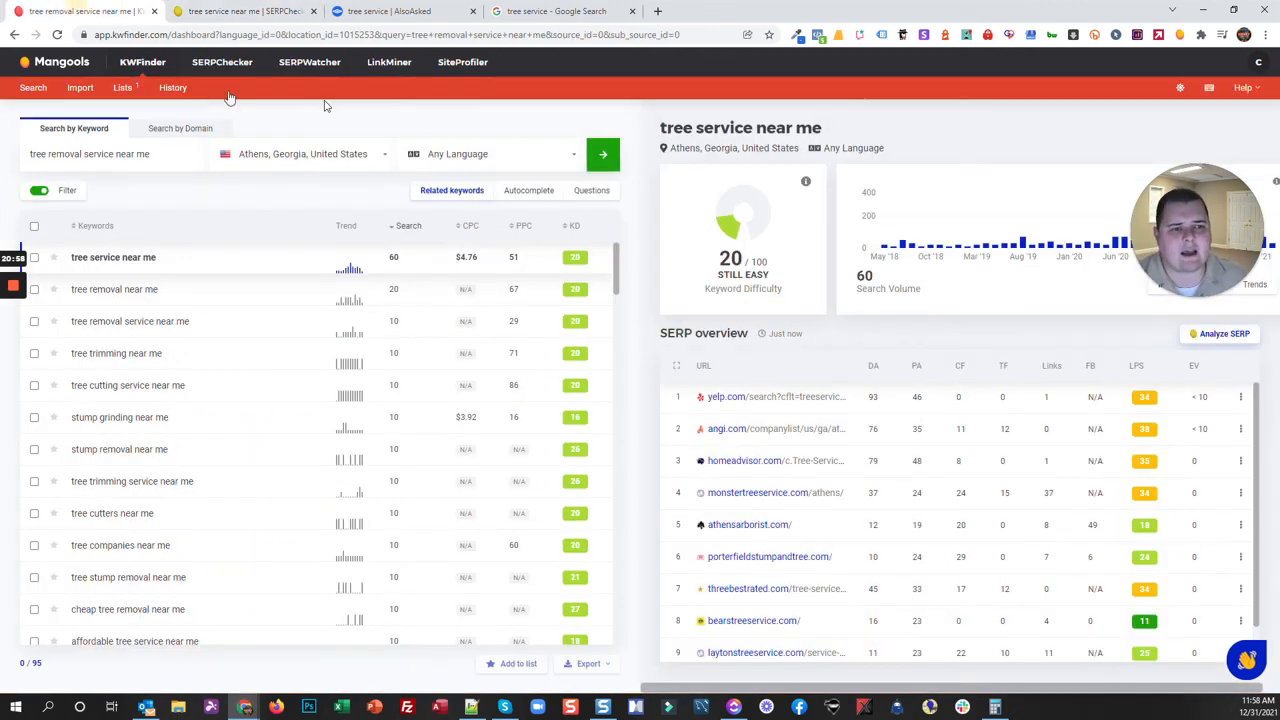